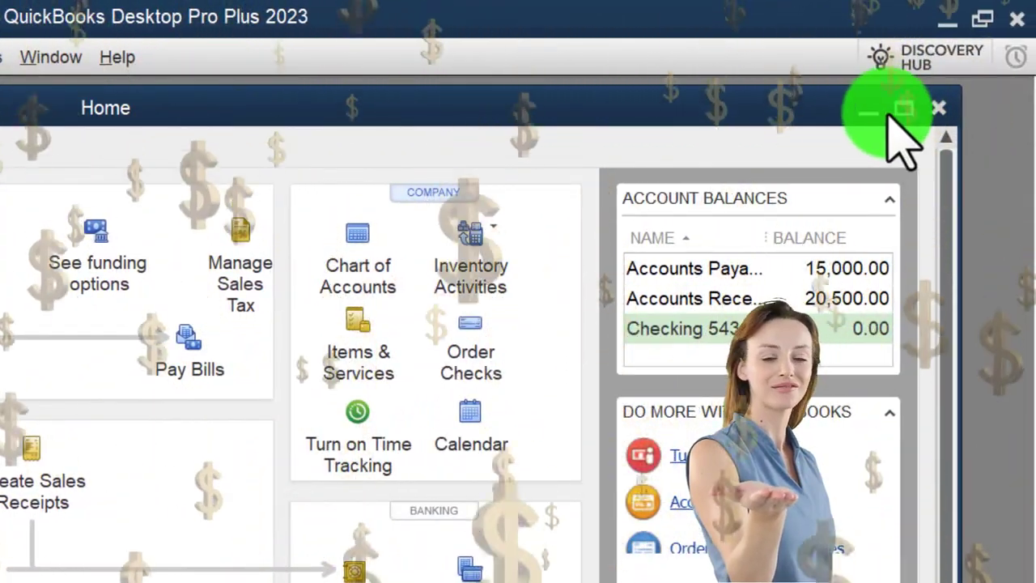
Maximize the Home window and check the display options for the open window list and icon bar
click(903, 108)
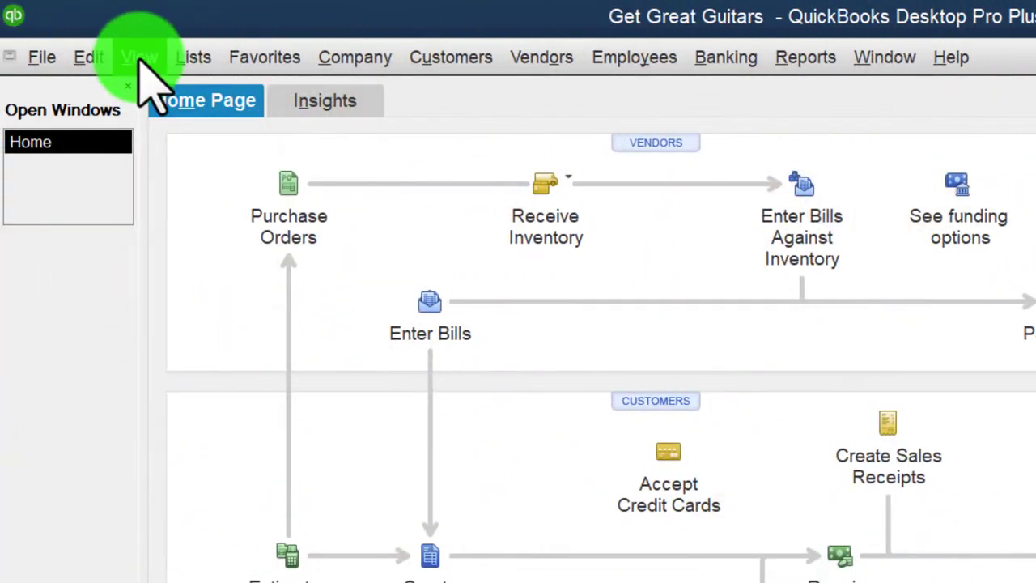
click(51, 56)
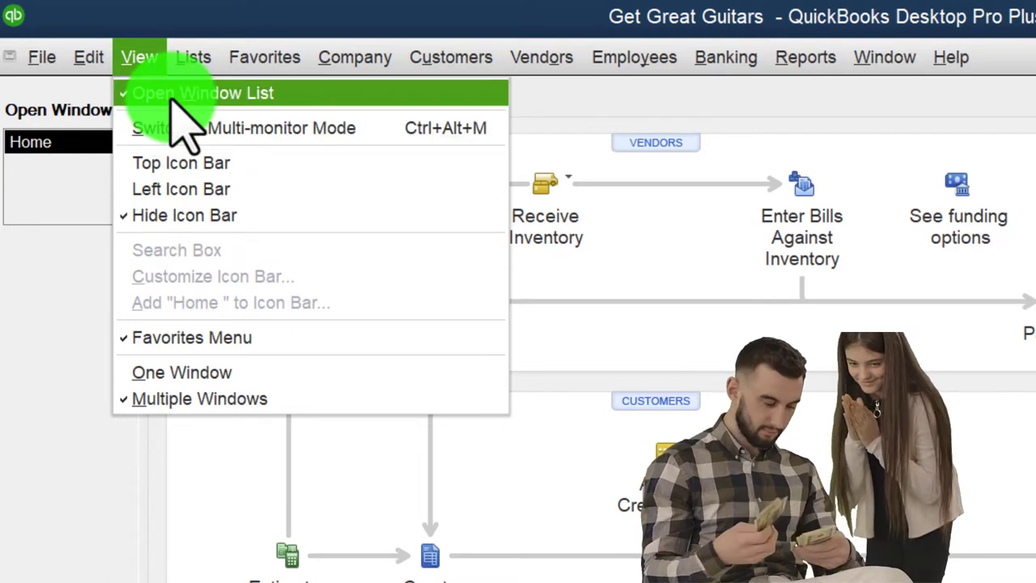
click(89, 288)
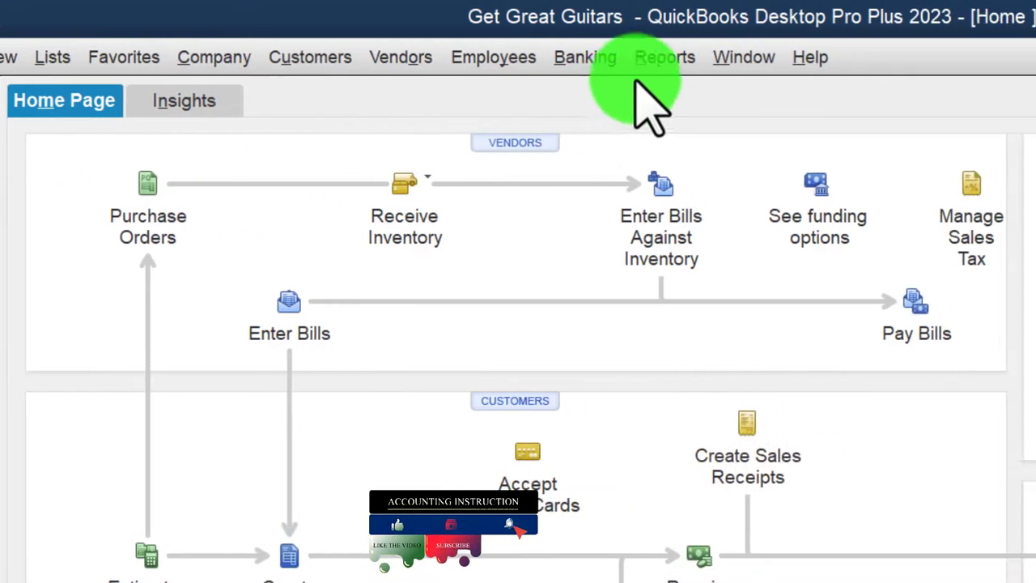
Open the Profit & Loss Standard report and set its date range from 01/01/2022 to 12/31/2022
click(331, 58)
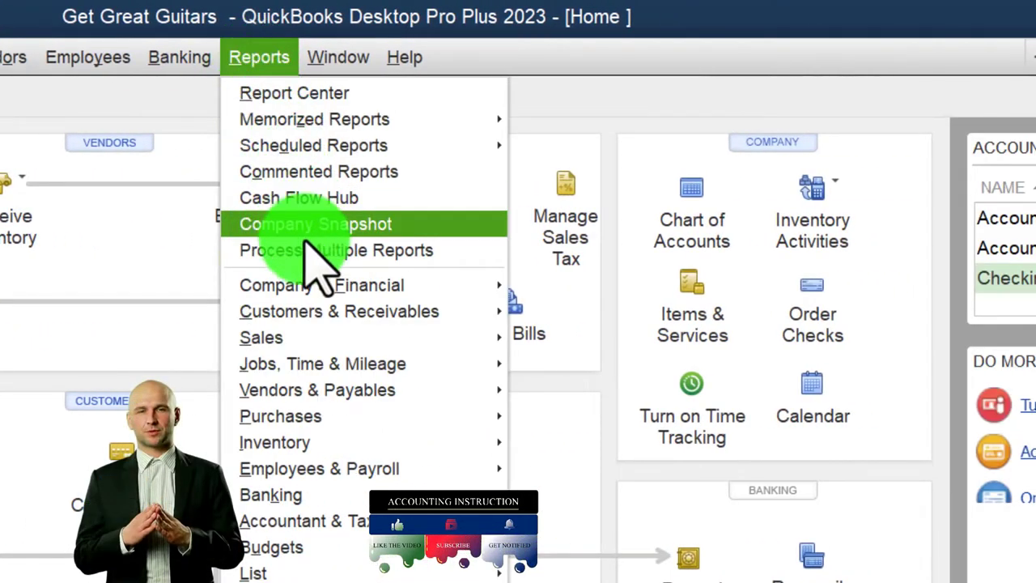
mouse_move(409, 288)
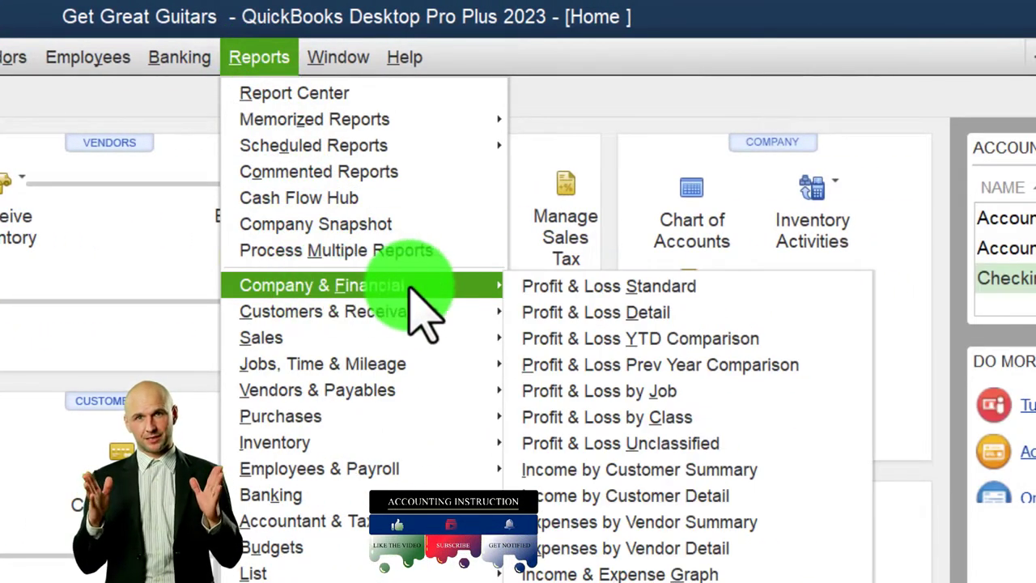
click(546, 287)
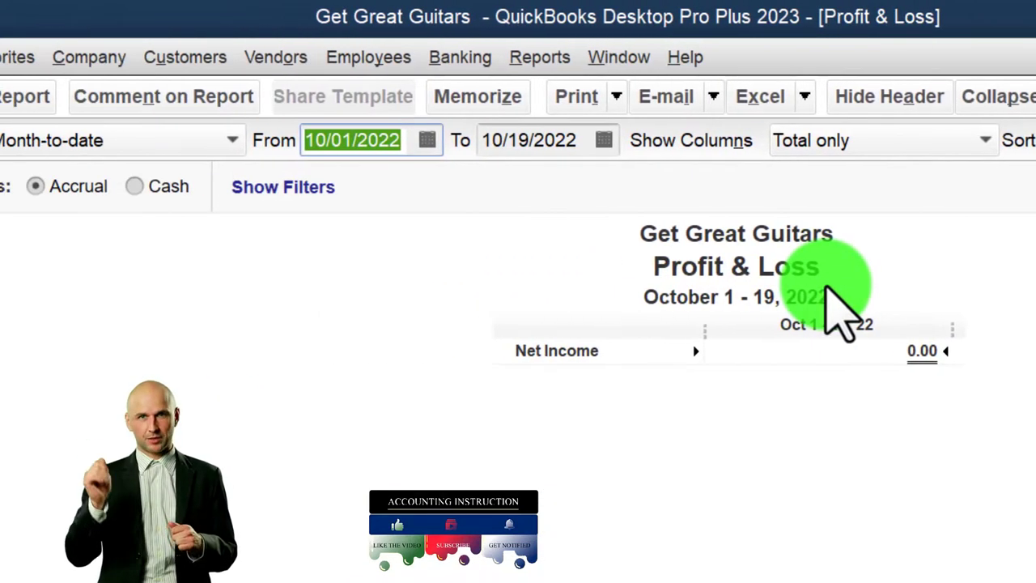
text(01)
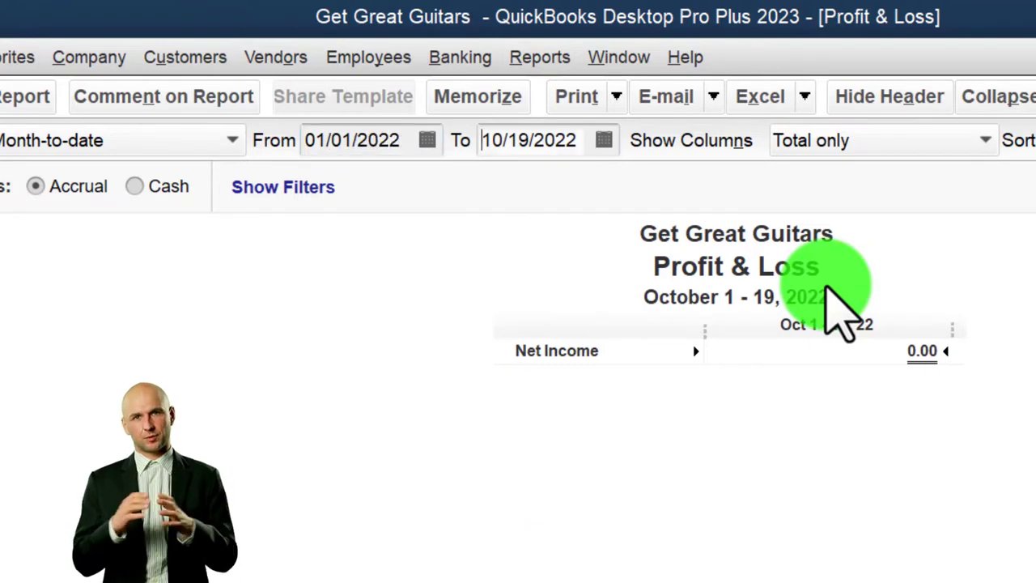
key(Tab)
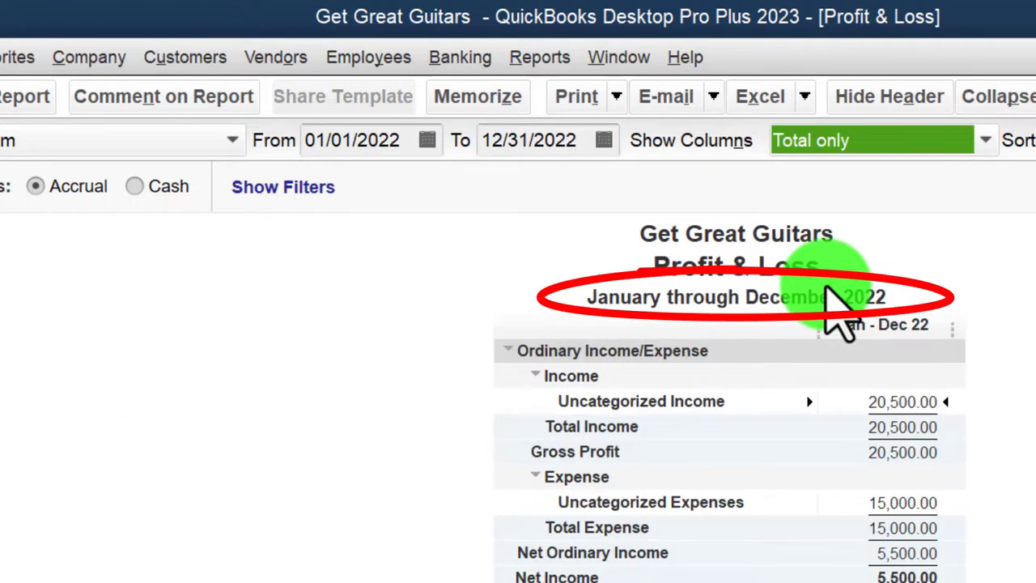
Customize the Profit & Loss report's column label font to size 12 and apply the change to all related fonts
click(11, 101)
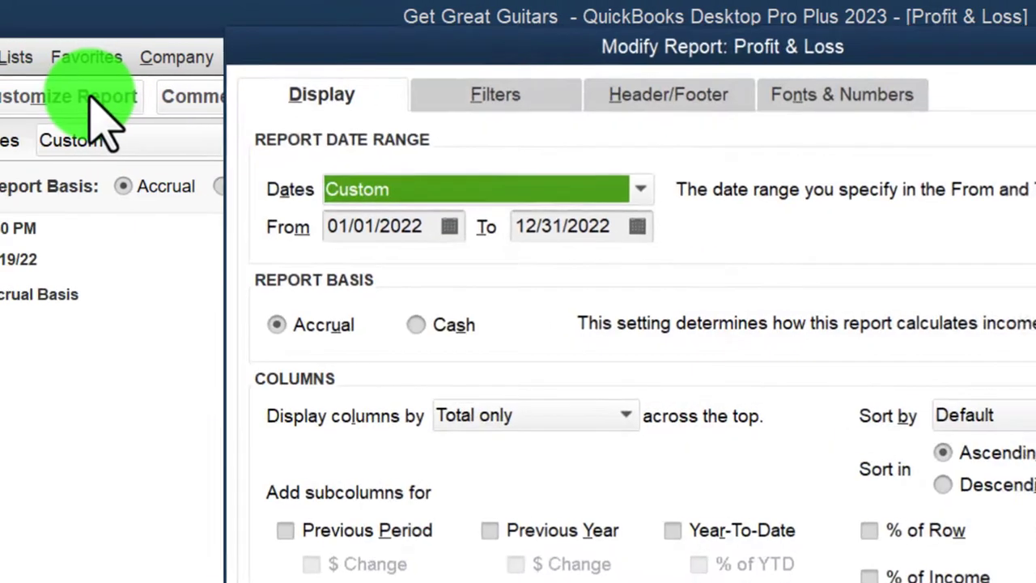
click(805, 97)
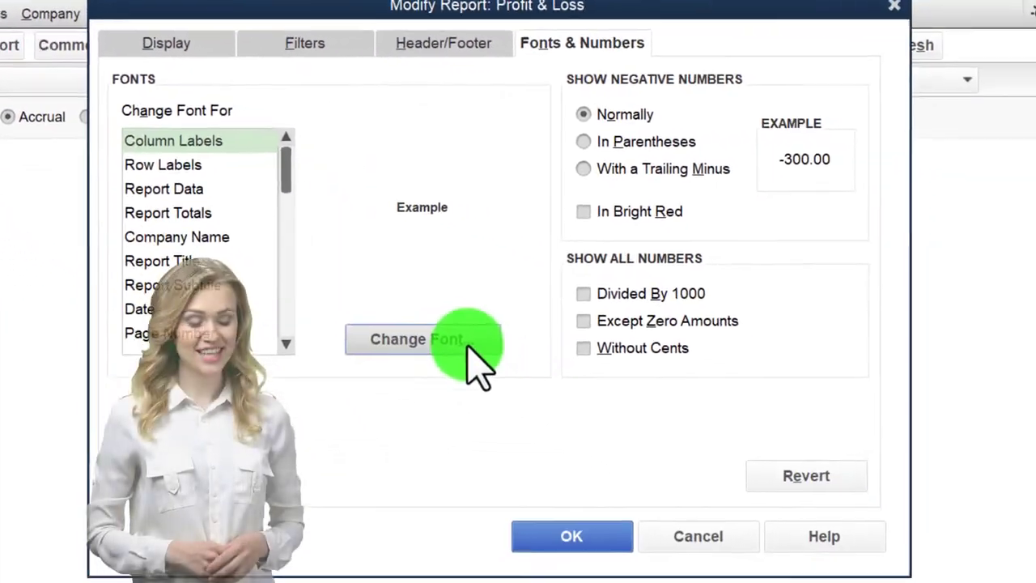
click(733, 466)
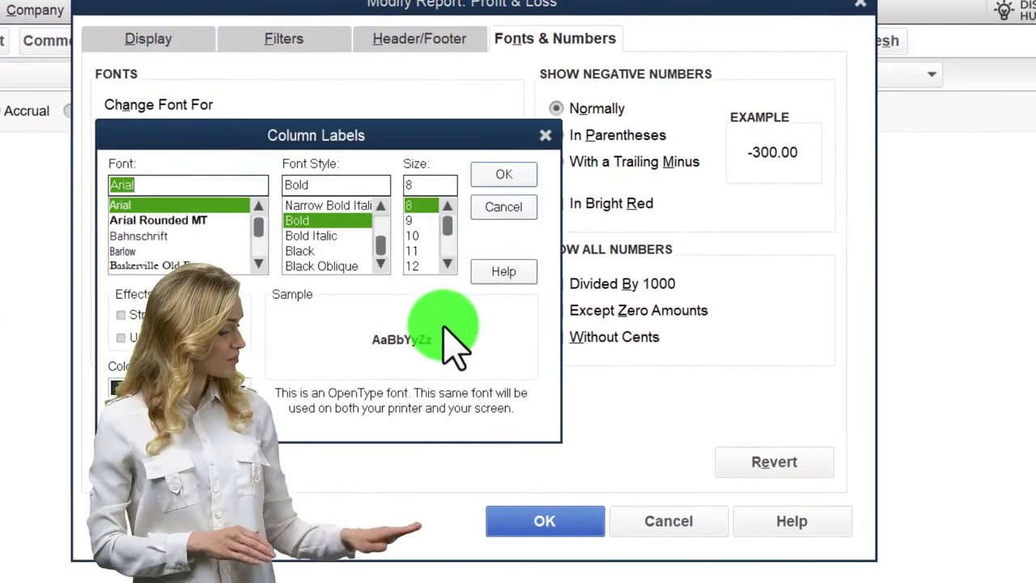
click(429, 265)
click(490, 176)
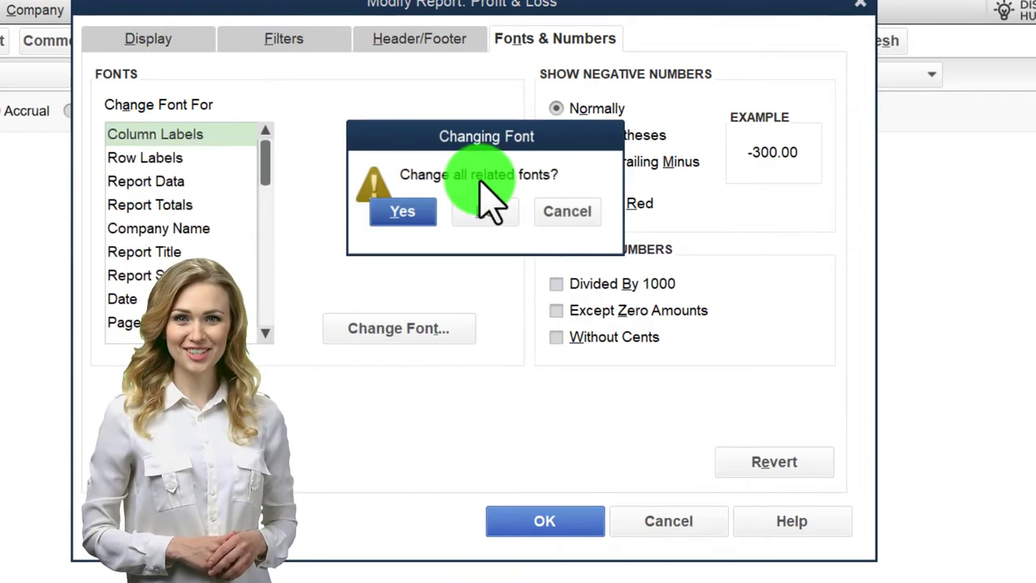
click(423, 206)
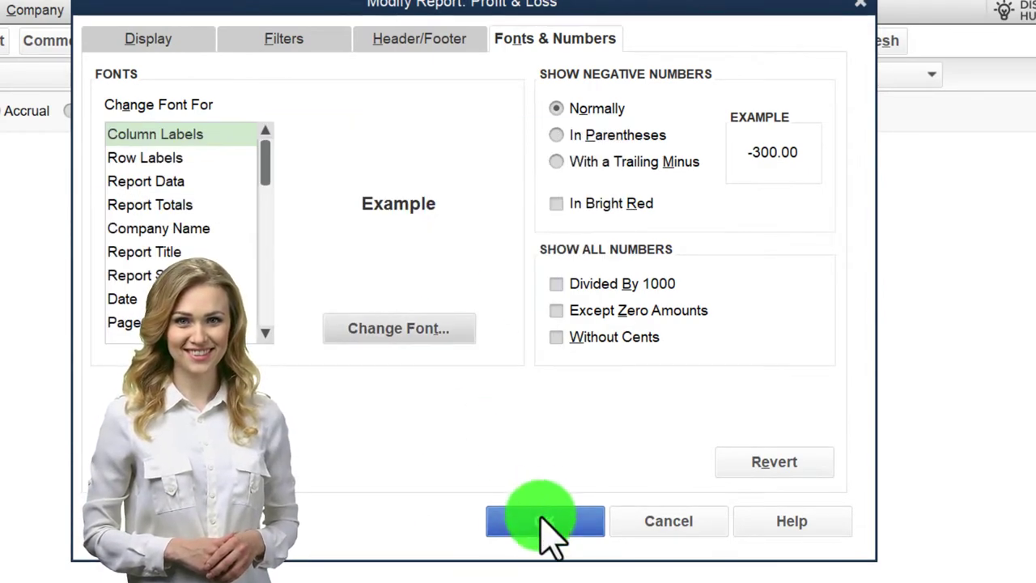
click(546, 528)
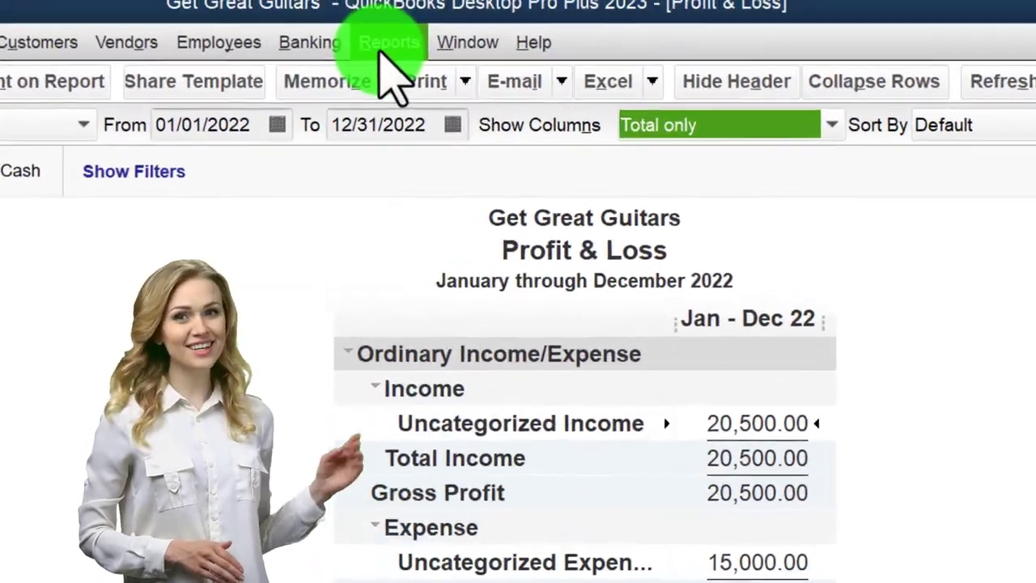
Open the Balance Sheet Standard report and customize its date range to run from 01/01/2022 to 12/31/2022
click(386, 10)
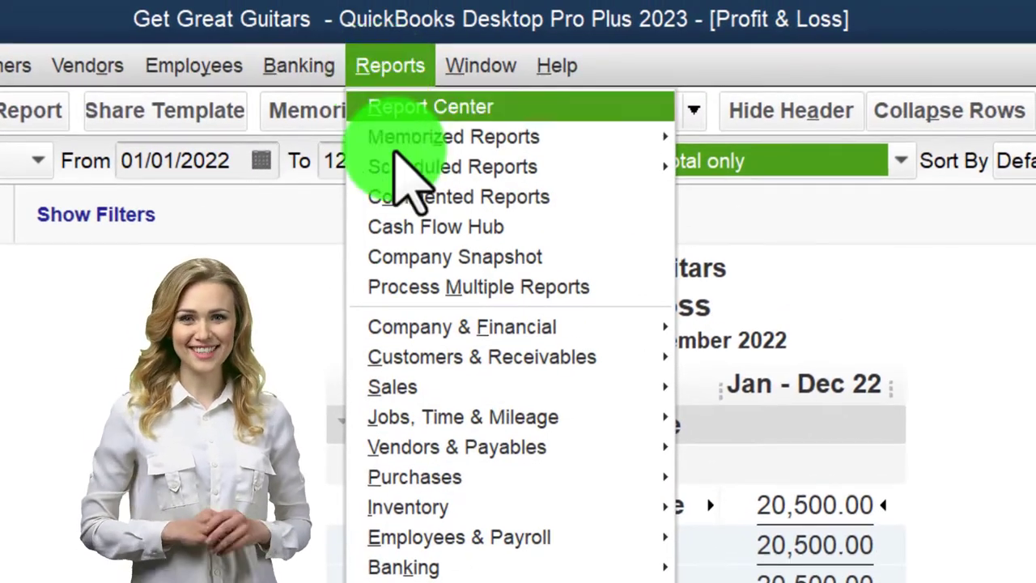
click(462, 326)
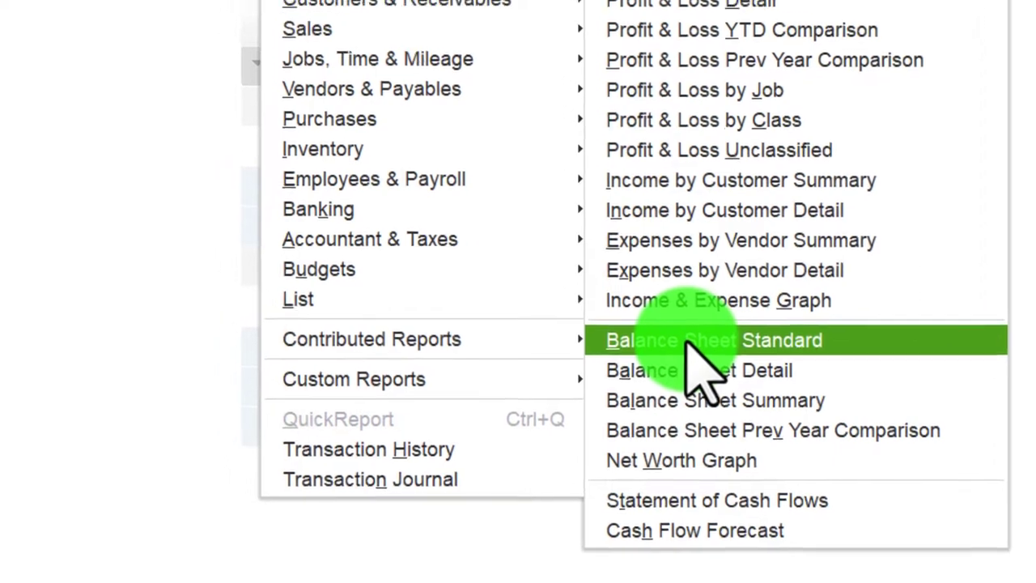
click(663, 328)
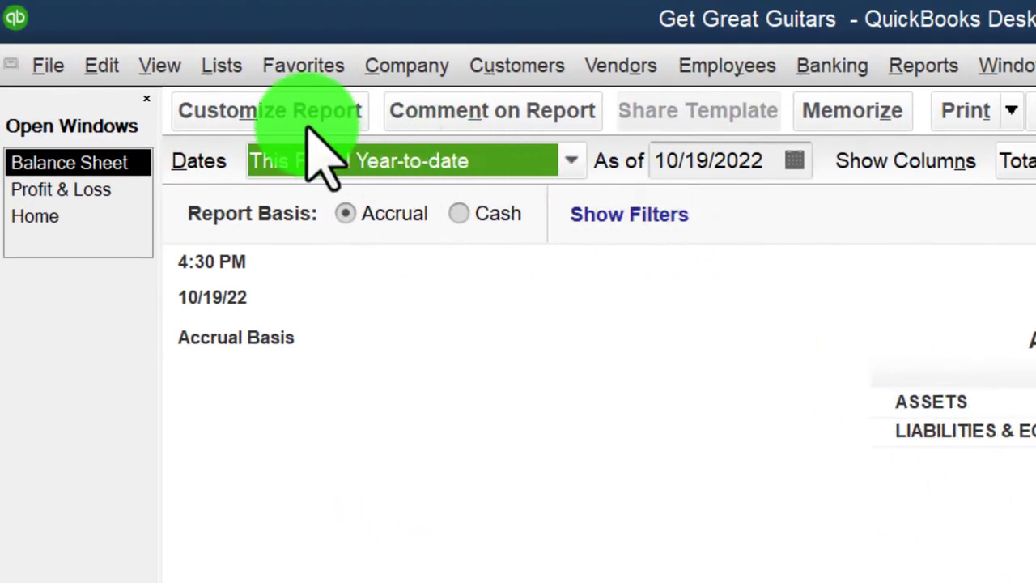
click(279, 114)
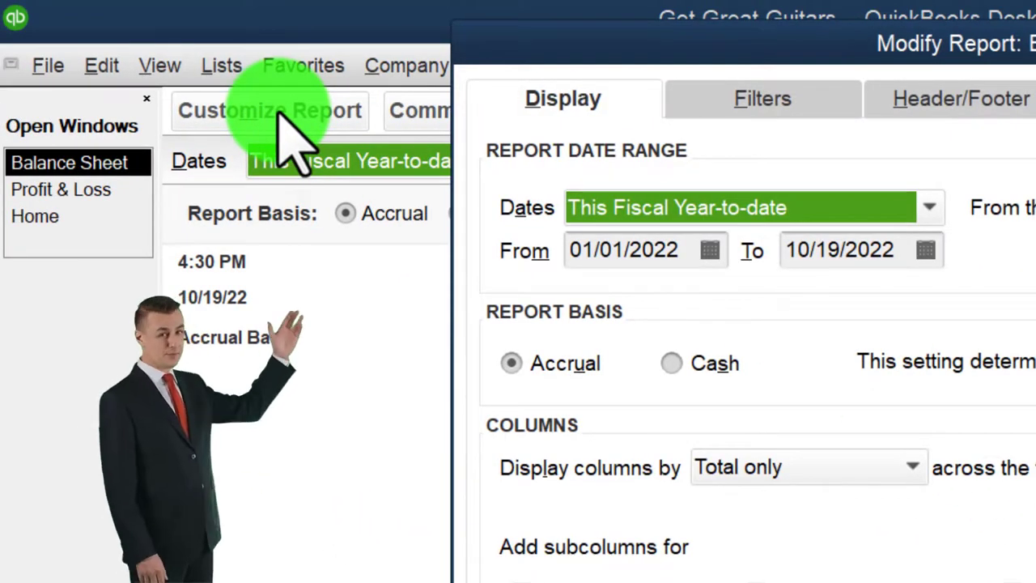
key(Tab)
key(Tab)
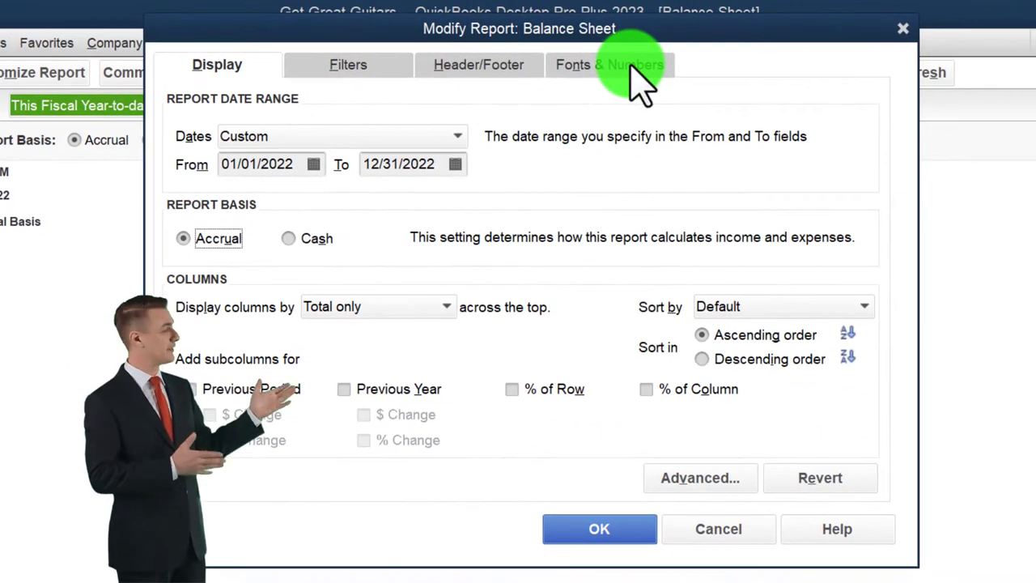
Set the Balance Sheet's column label font to size 12, including all related fonts, and apply the report changes
click(631, 65)
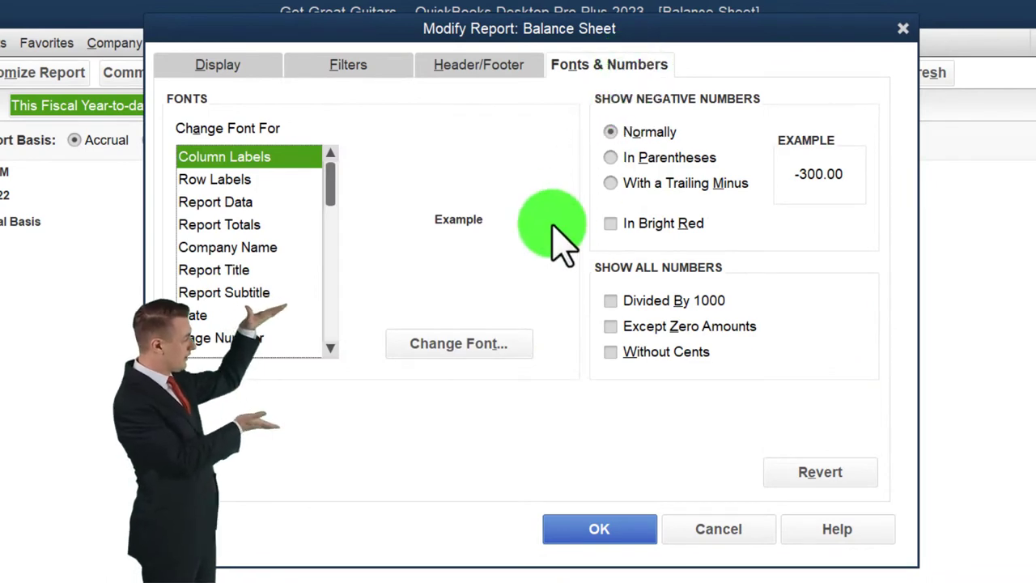
click(474, 341)
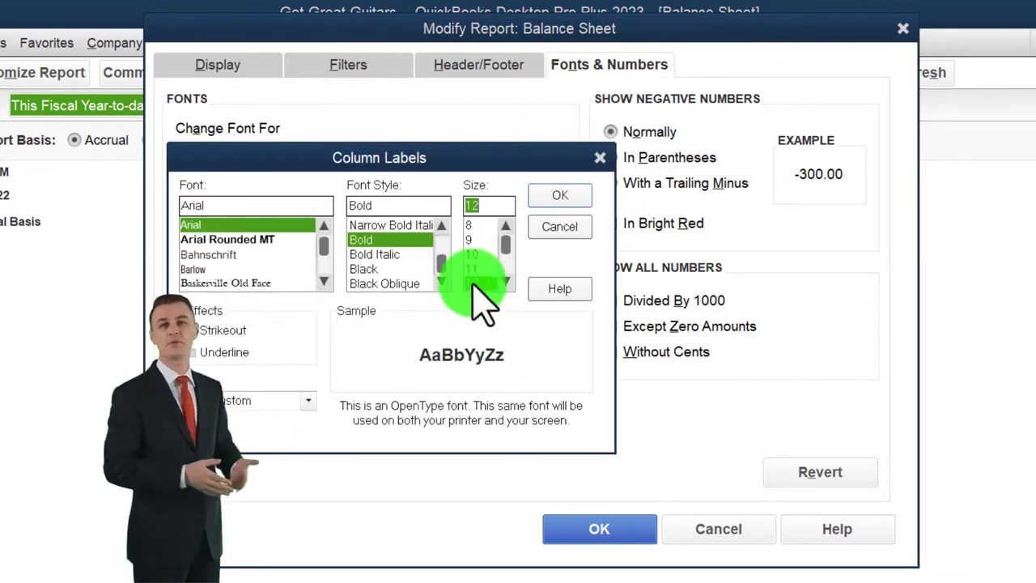
click(557, 199)
click(465, 237)
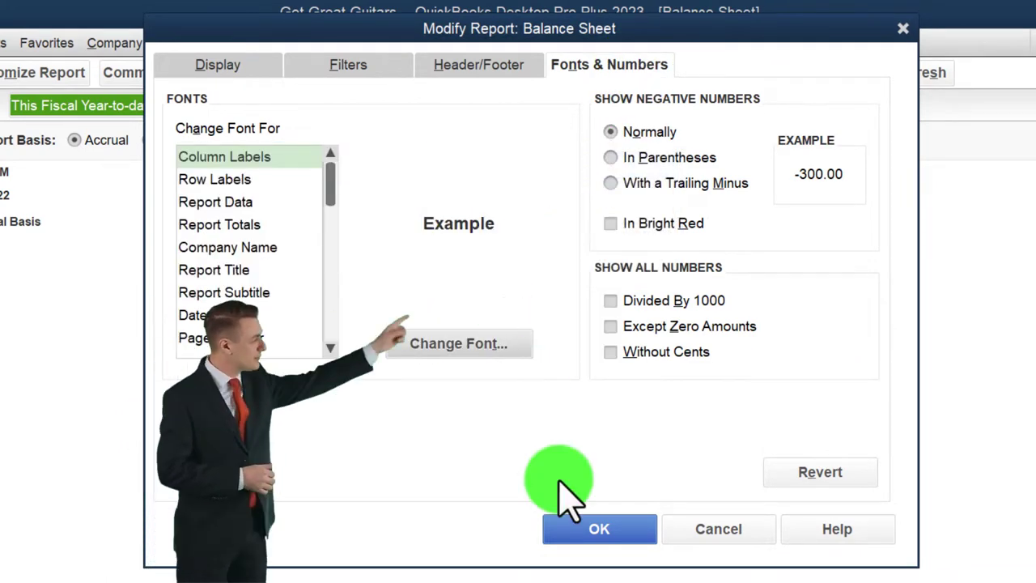
click(571, 528)
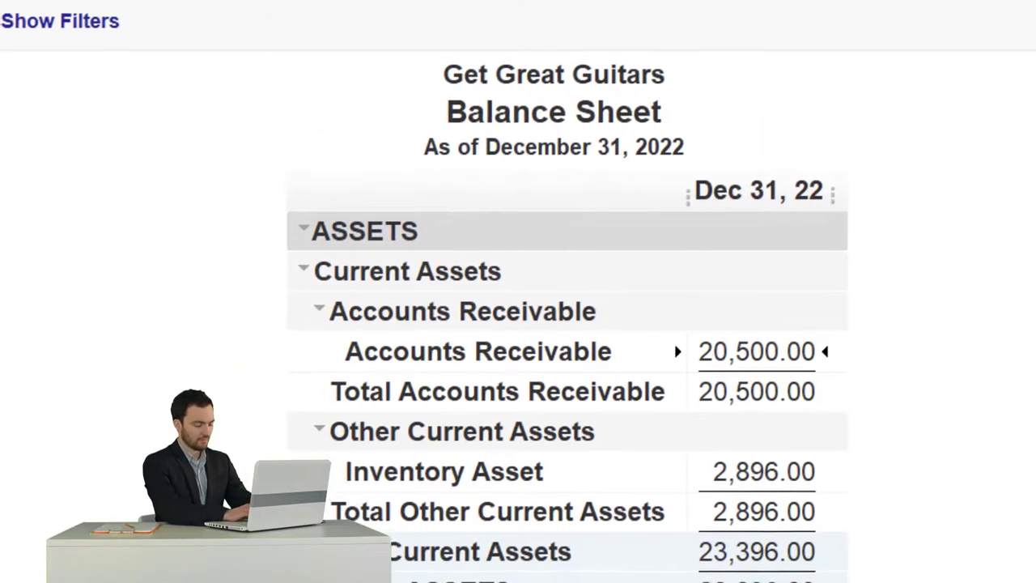
Open the Trial Balance report and set its date range from 01/01/2022 to 12/31/2022
click(405, 6)
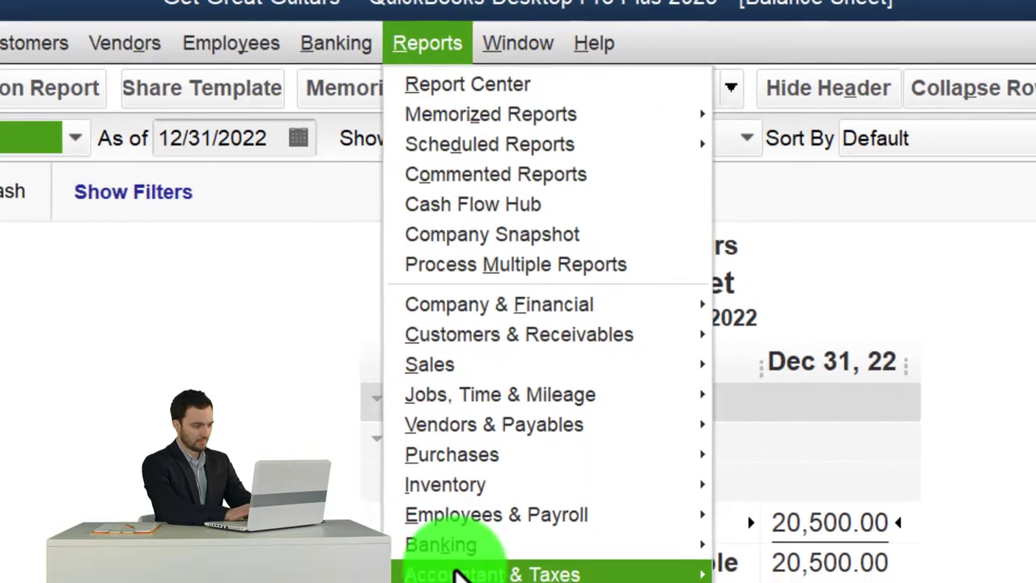
mouse_move(581, 582)
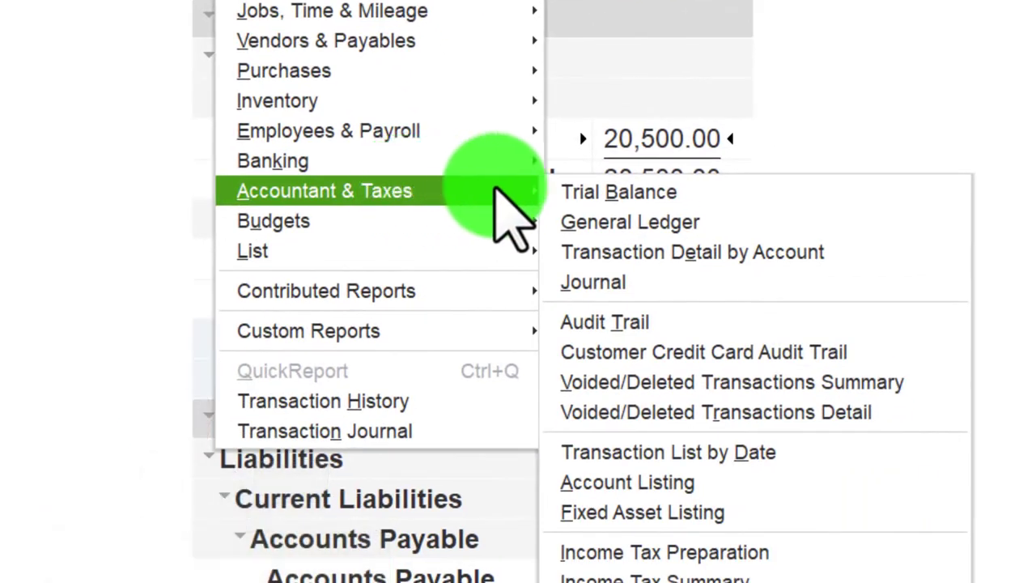
click(706, 194)
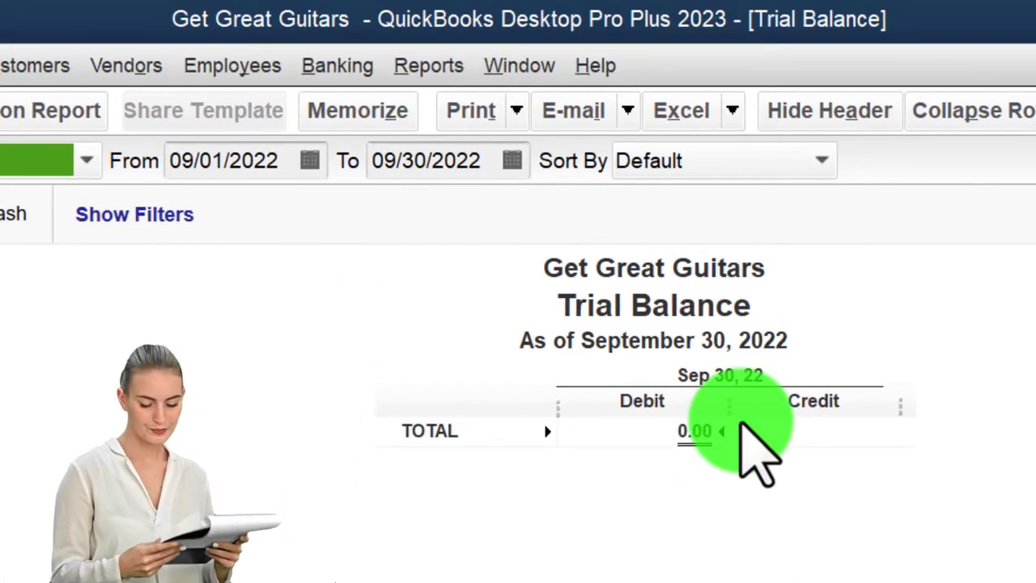
key(Tab)
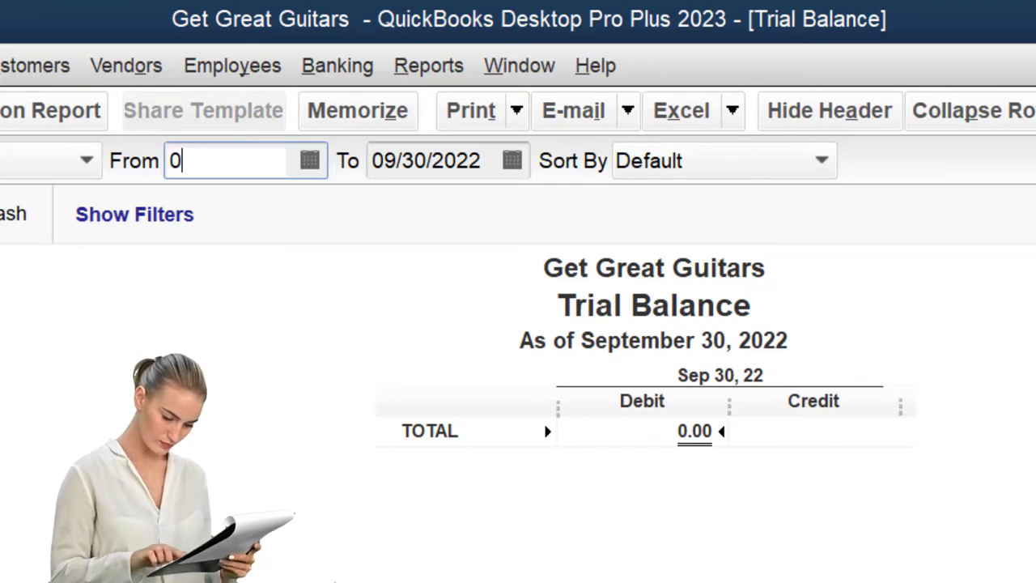
key(Tab)
text(12/)
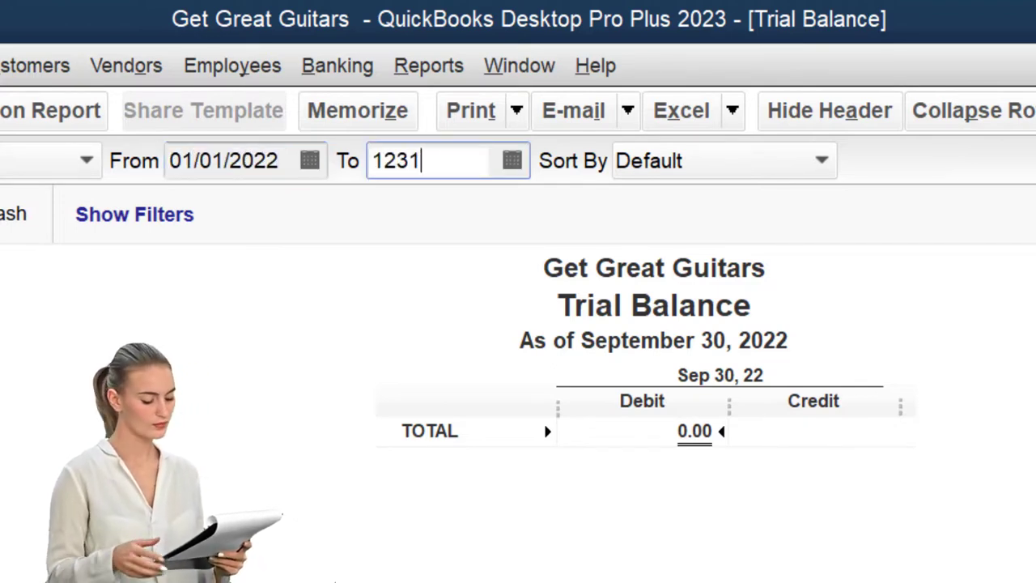
text(31)
key(Tab)
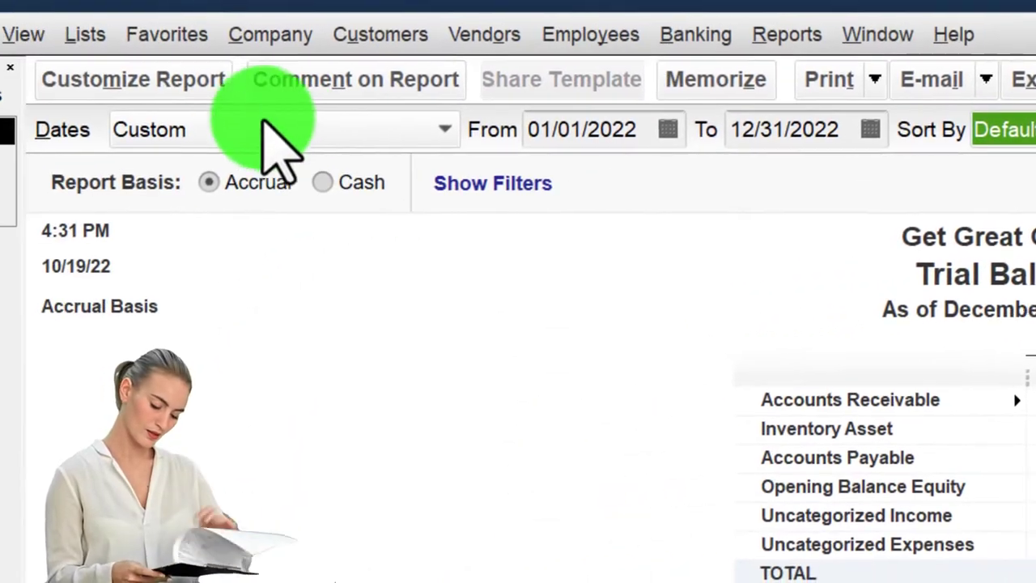
Customize the Trial Balance's column label font to size 12 and apply the change to all related fonts
click(194, 81)
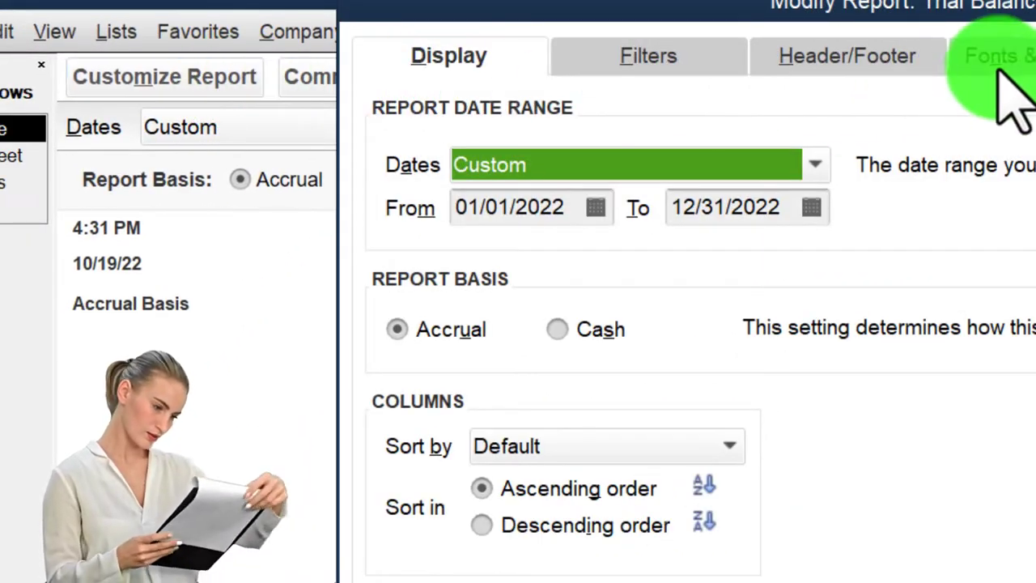
click(1000, 69)
click(543, 348)
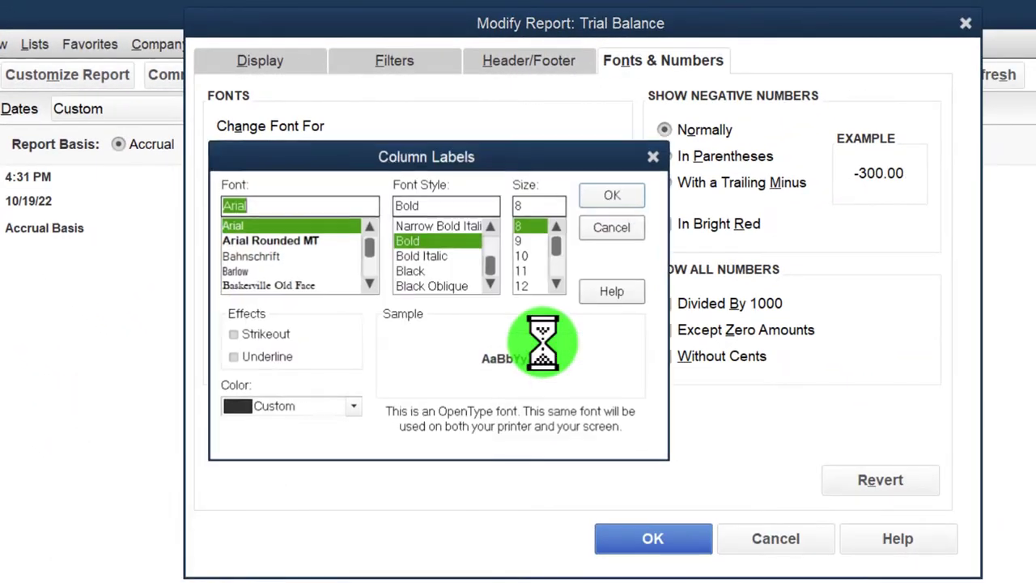
click(522, 285)
click(607, 195)
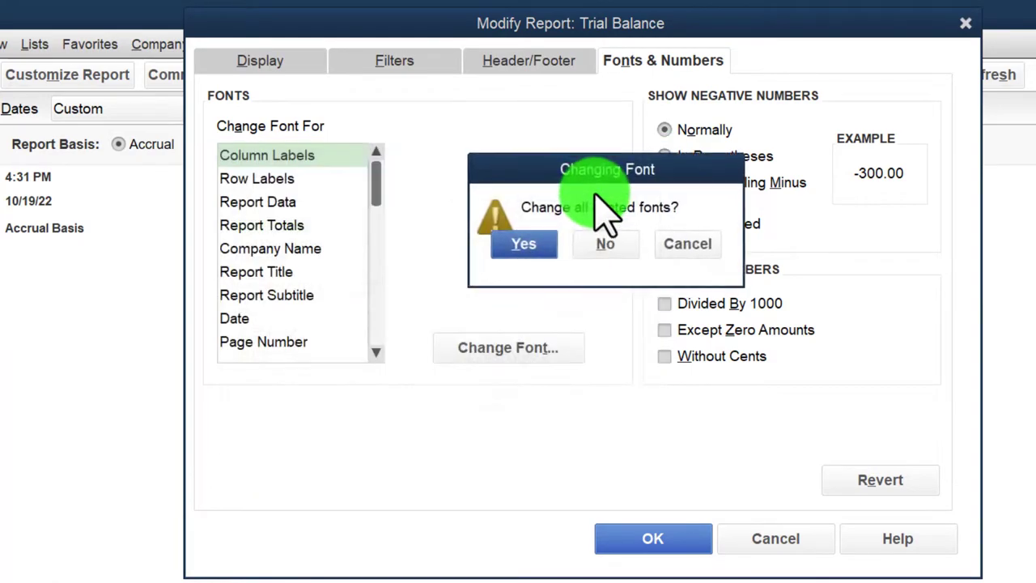
click(531, 240)
click(644, 538)
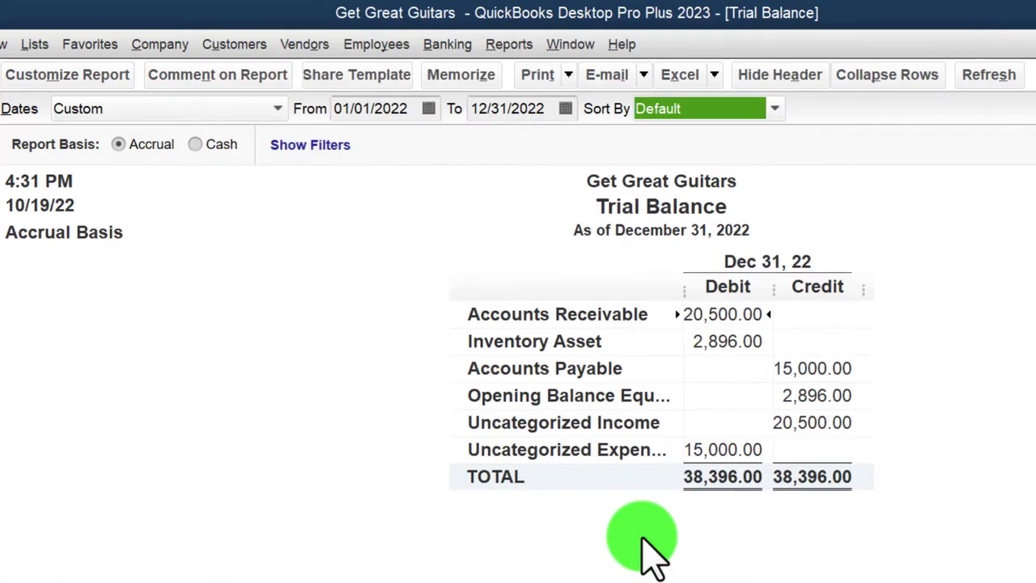
Widen the account name column of the Trial Balance to fit the longer account names
drag(684, 292, 712, 287)
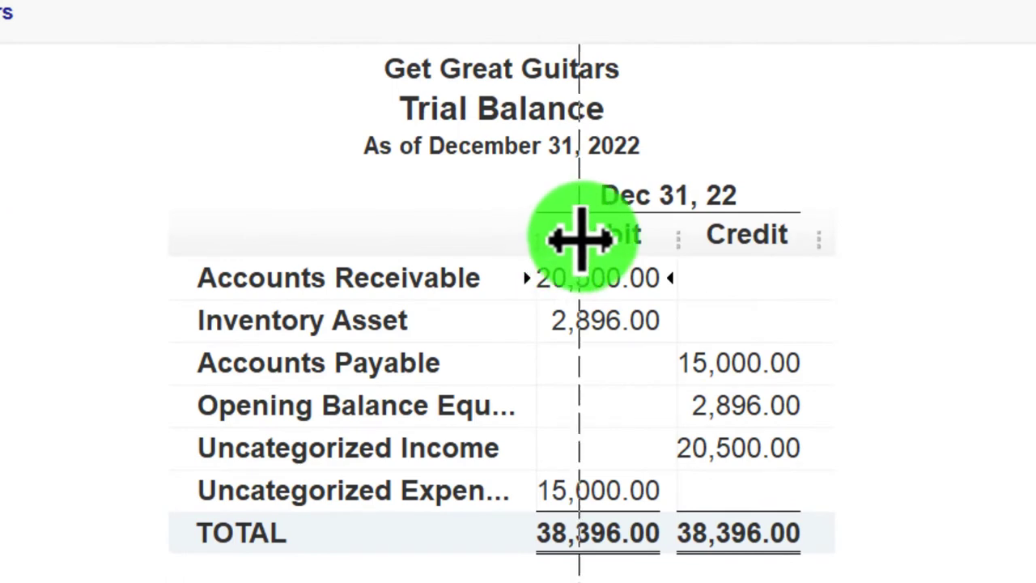
drag(581, 237, 583, 237)
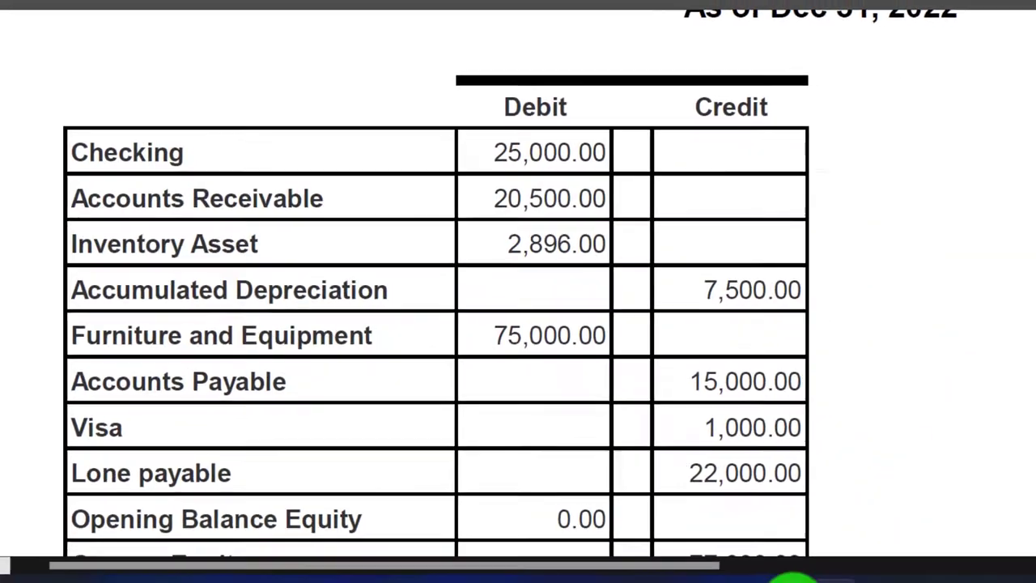
Switch back to QuickBooks and bring up its home page
click(793, 578)
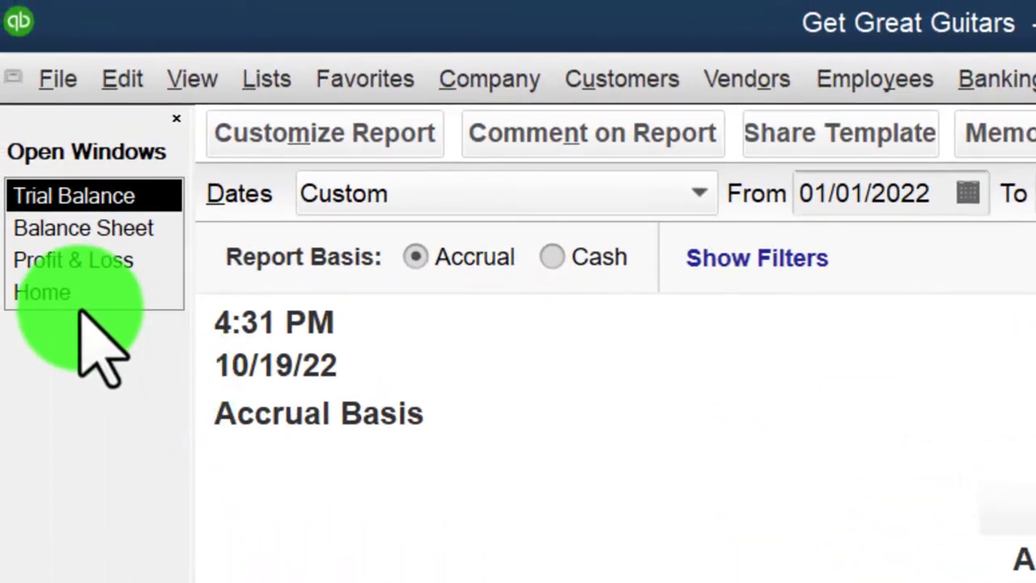
click(79, 298)
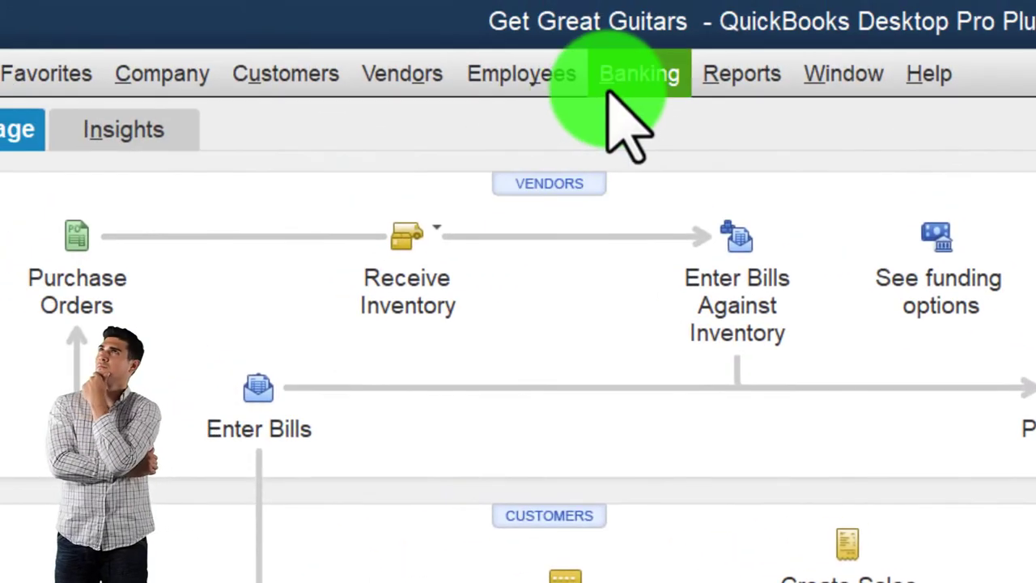
click(611, 87)
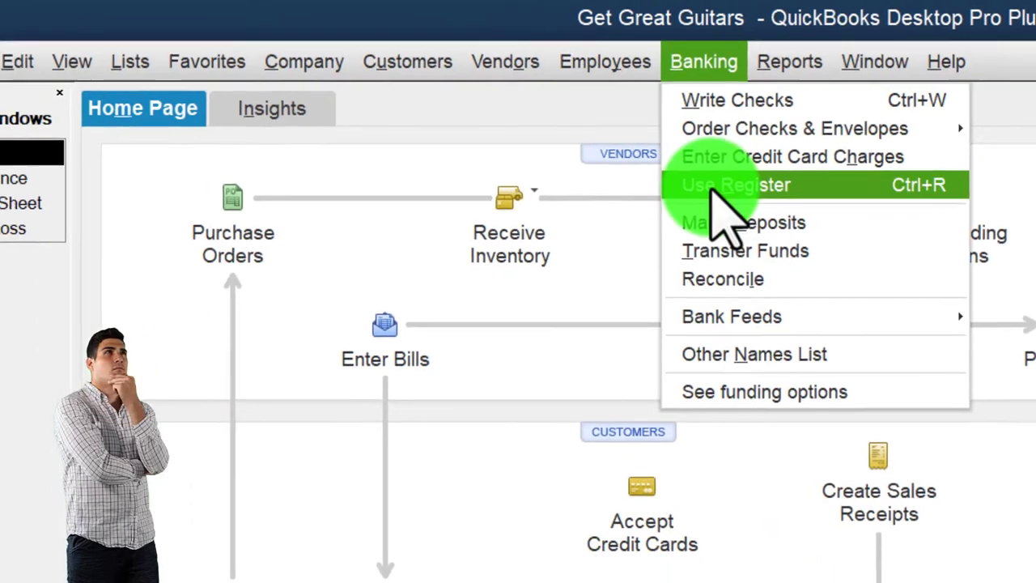
click(636, 221)
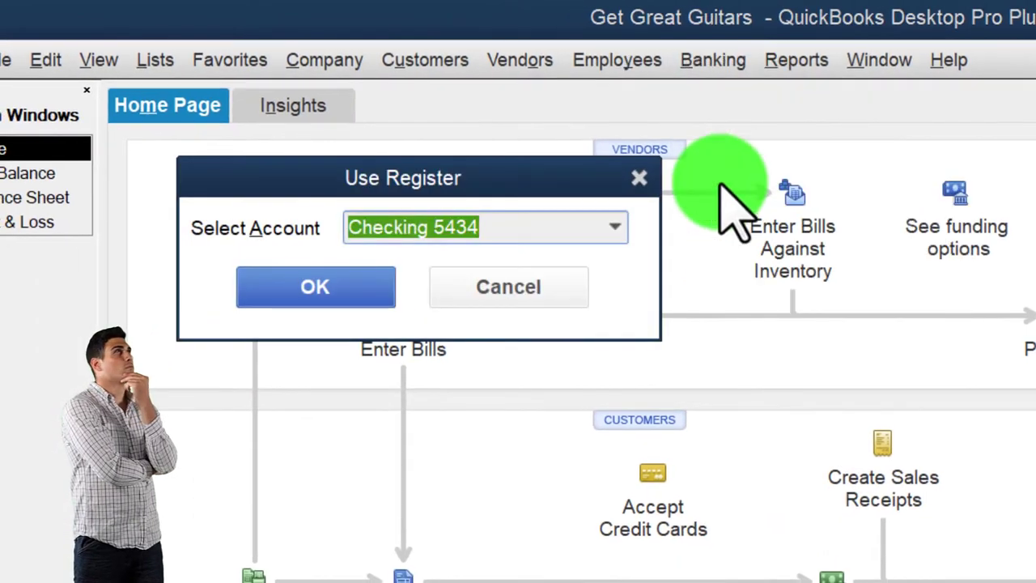
click(606, 229)
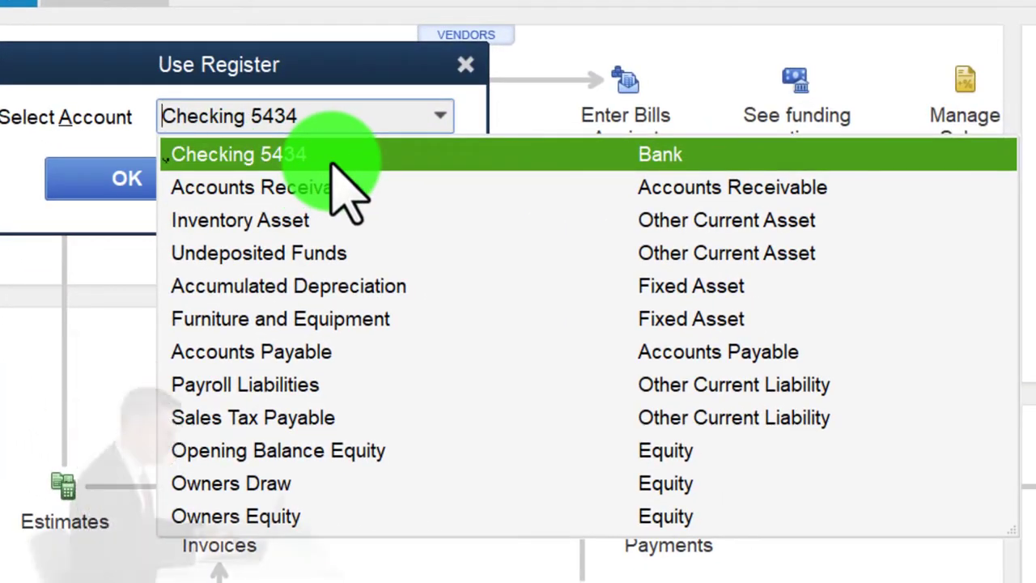
click(461, 66)
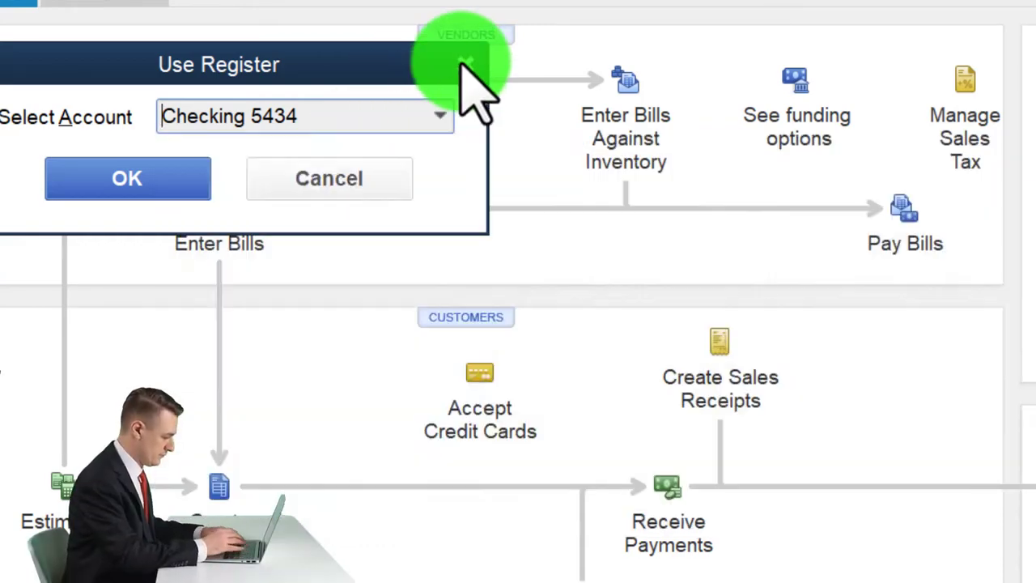
click(461, 66)
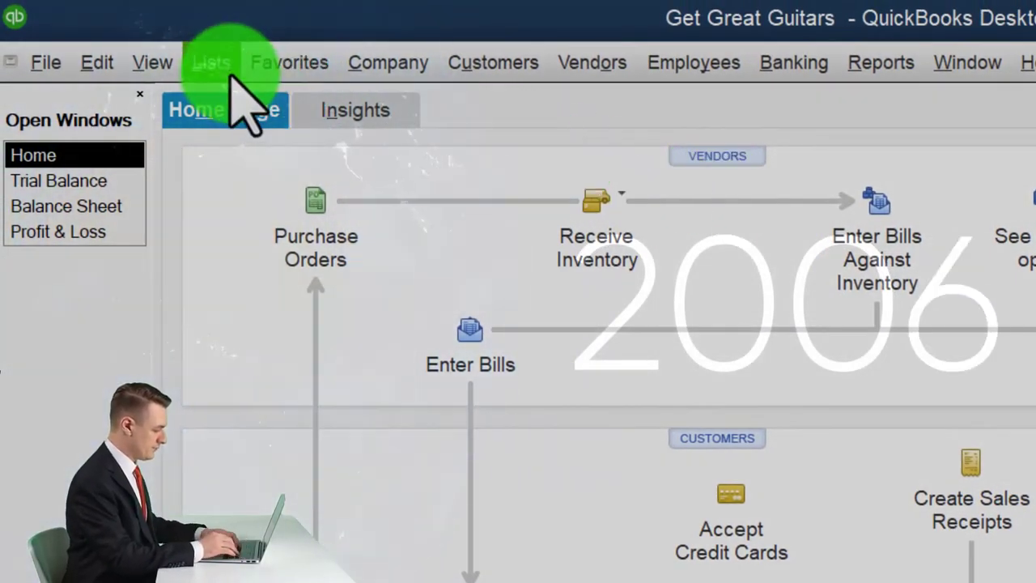
Open the Chart of Accounts and open the checking account's register from it
click(191, 53)
click(231, 102)
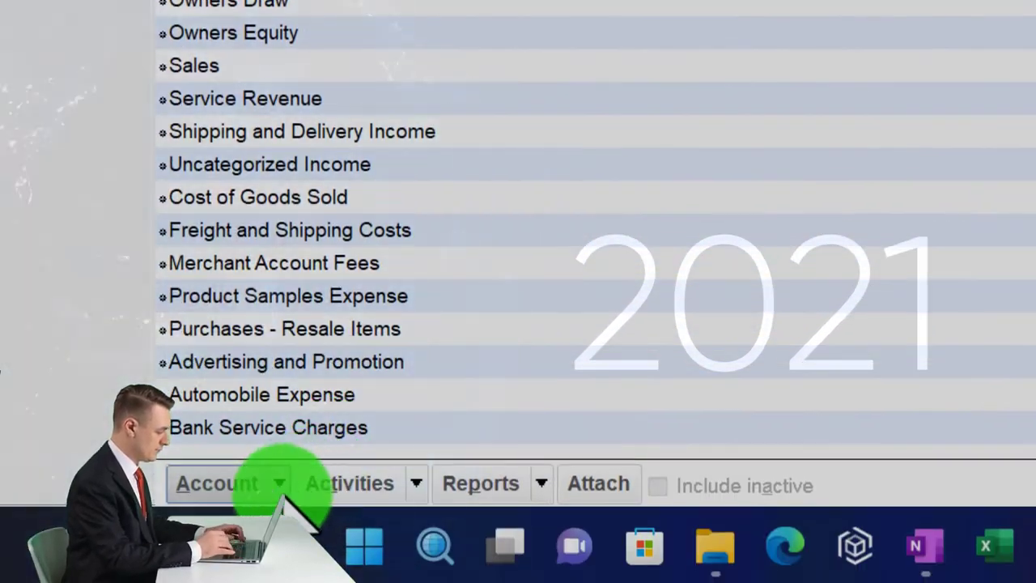
click(279, 485)
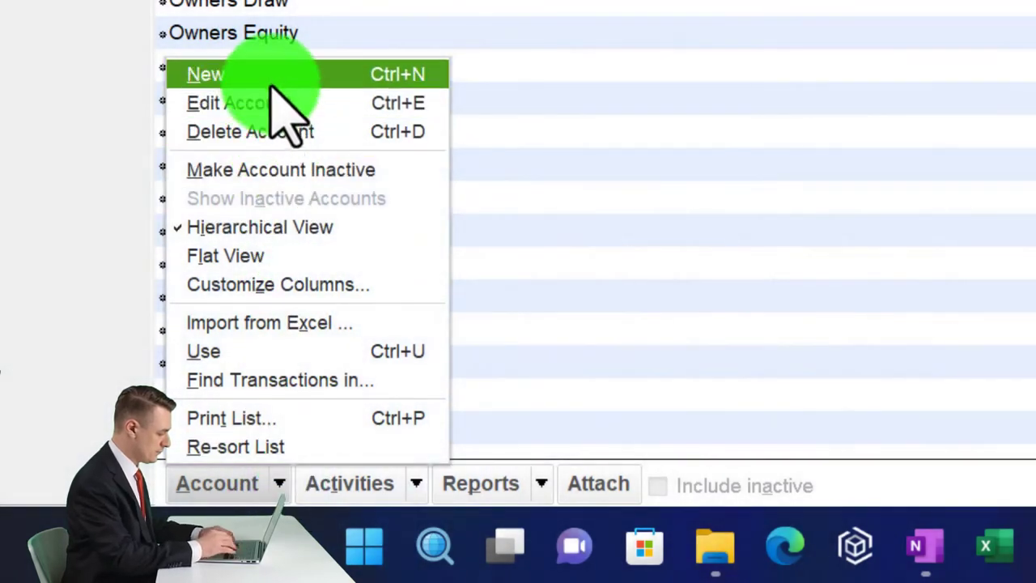
click(273, 74)
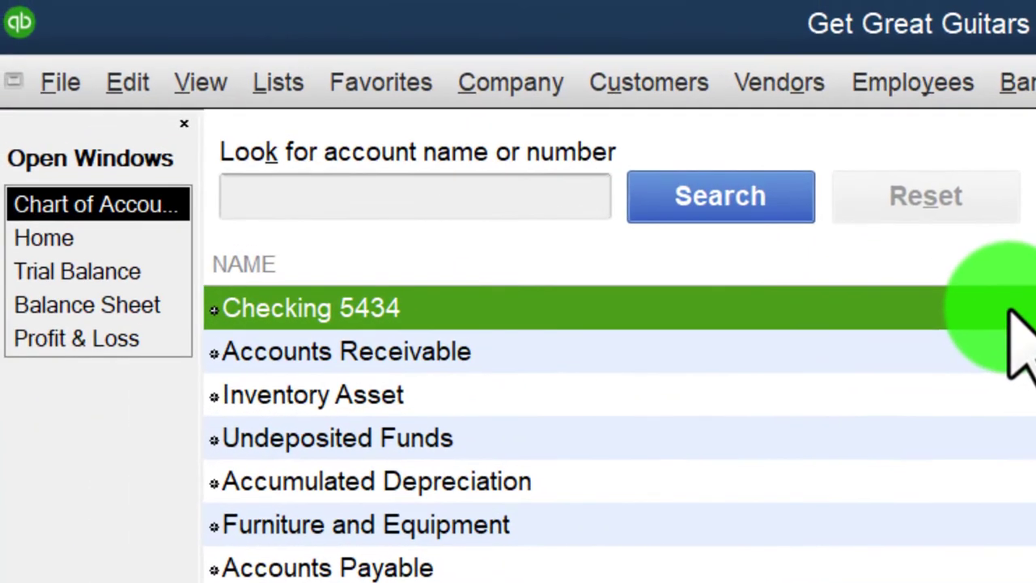
double_click(1012, 312)
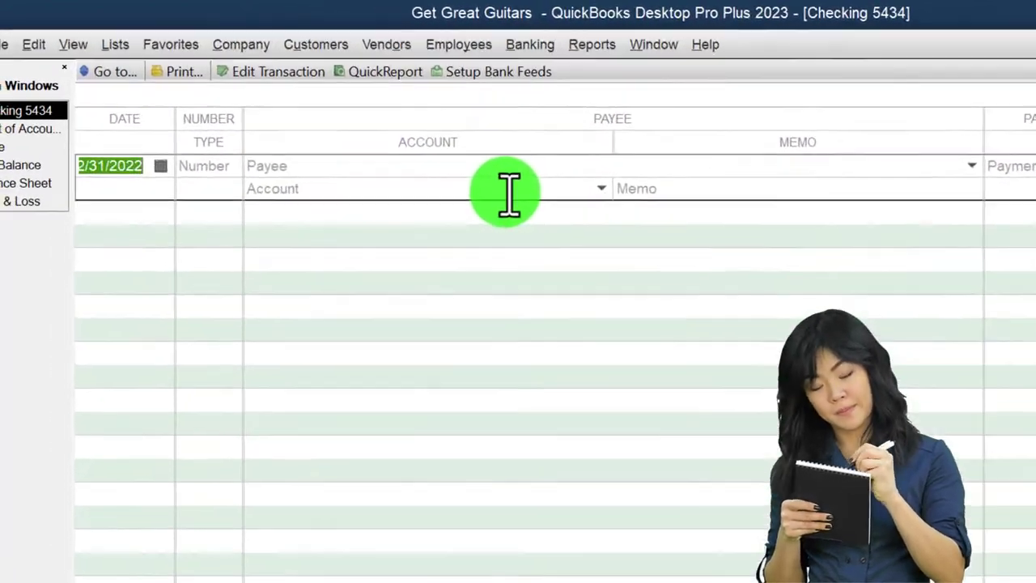
Record a 25,000.00 deposit in the checking register against Opening Balance Equity with memo "Beg Bal", and close the register and Chart of Accounts
key(Tab)
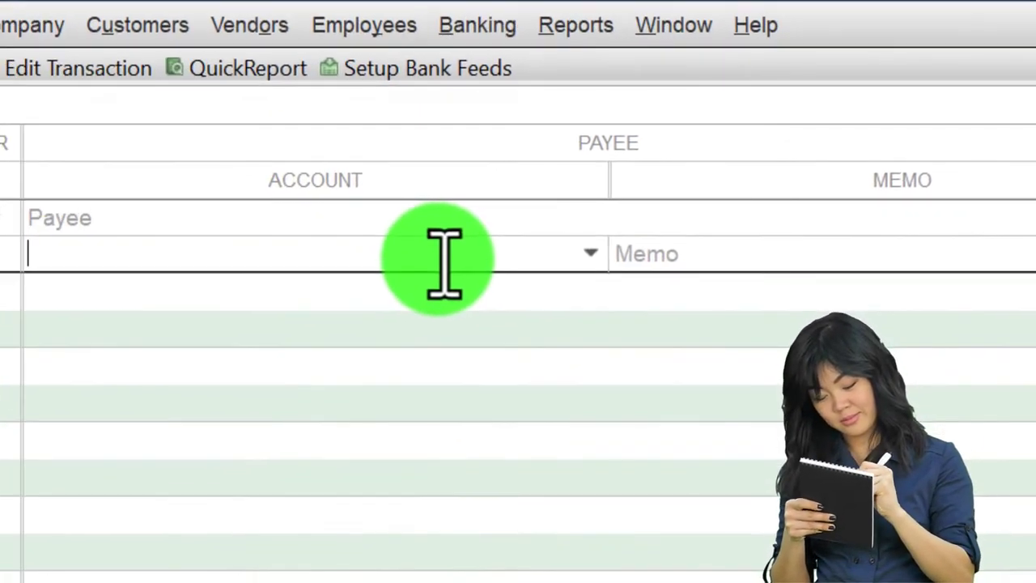
text(Opening Balance Equity)
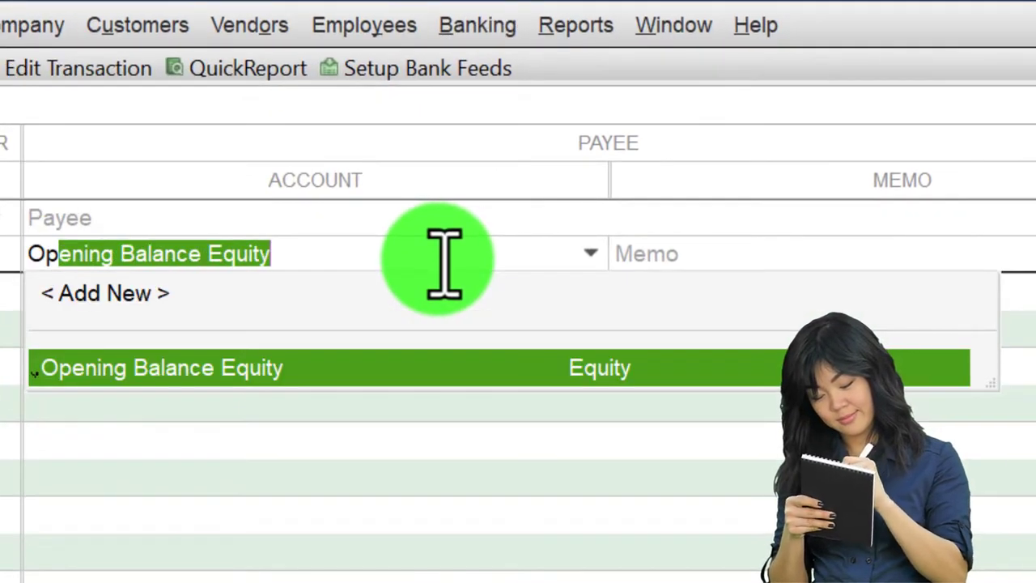
key(Tab)
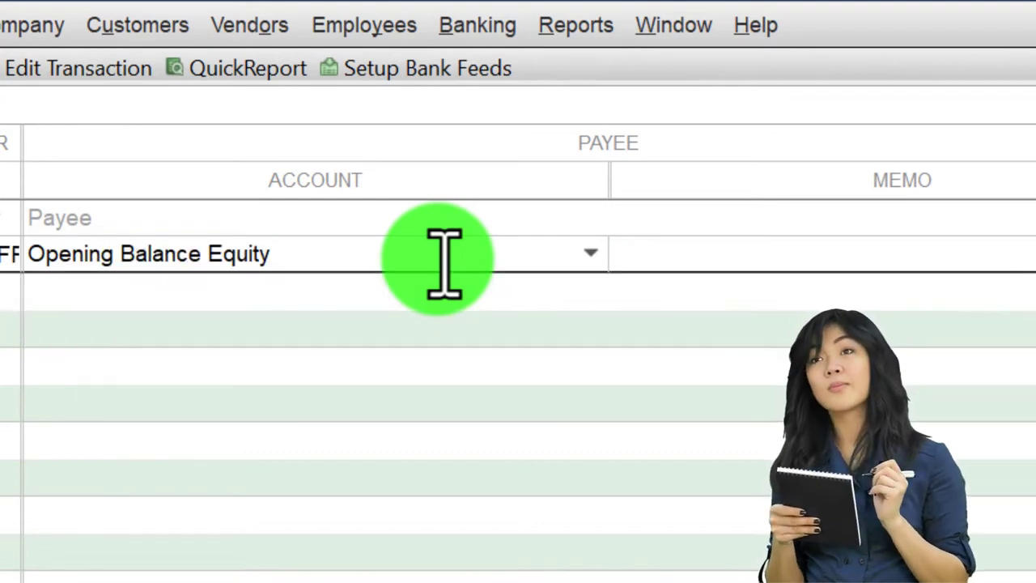
text(Beg Bal)
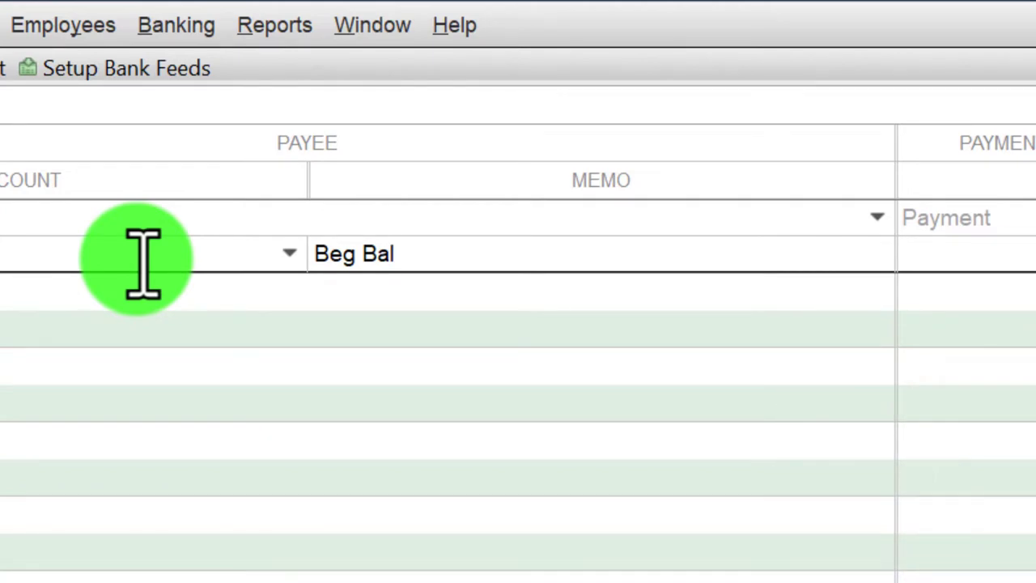
key(Return)
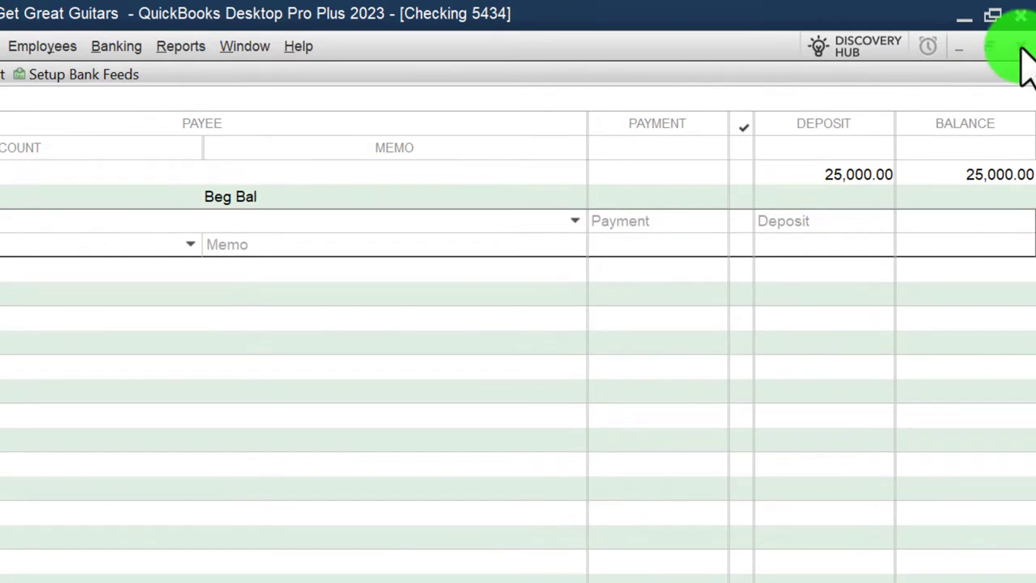
click(1021, 48)
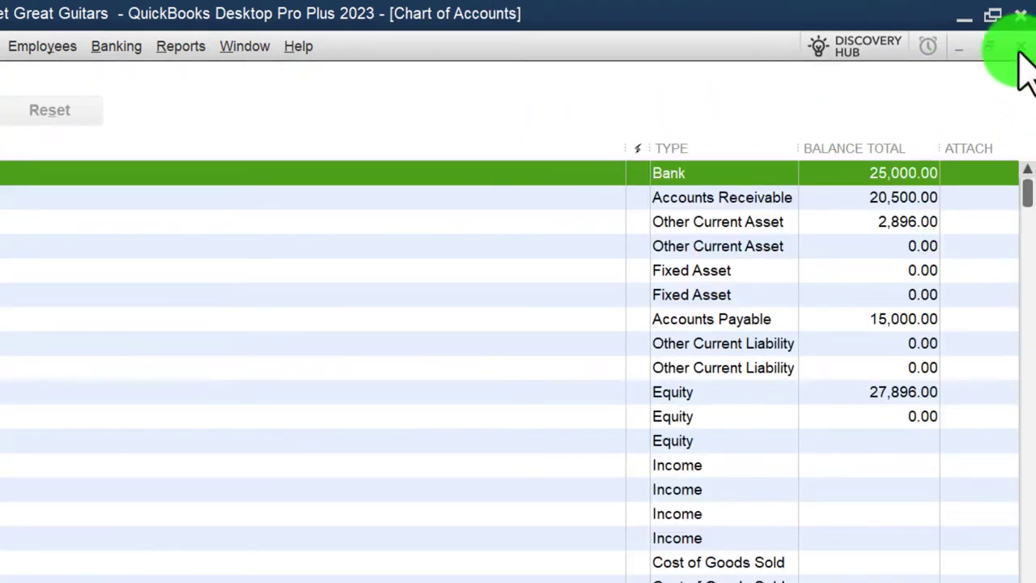
click(1021, 49)
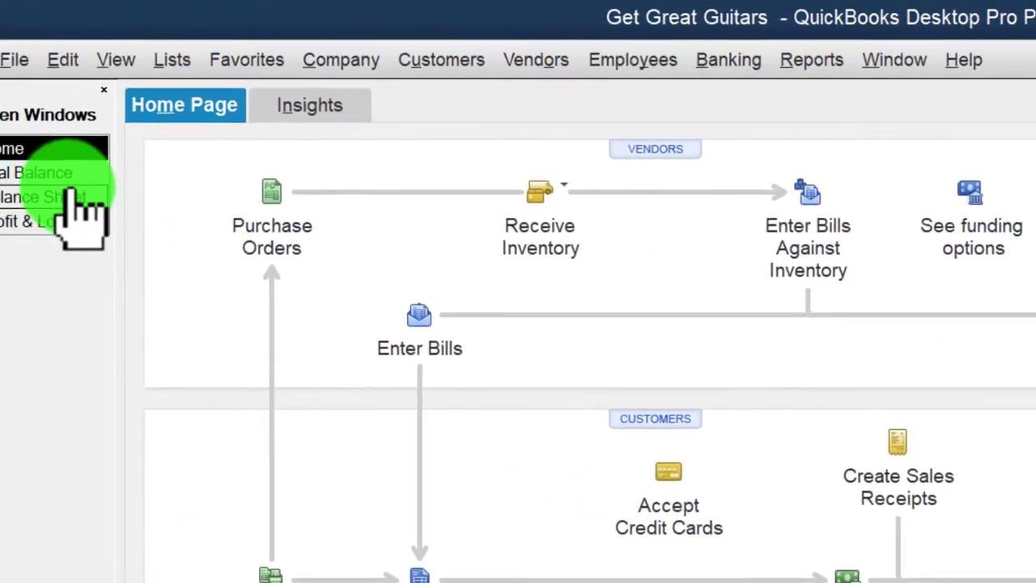
Review the checking and Opening Balance Equity amounts in the Trial Balance report
click(92, 178)
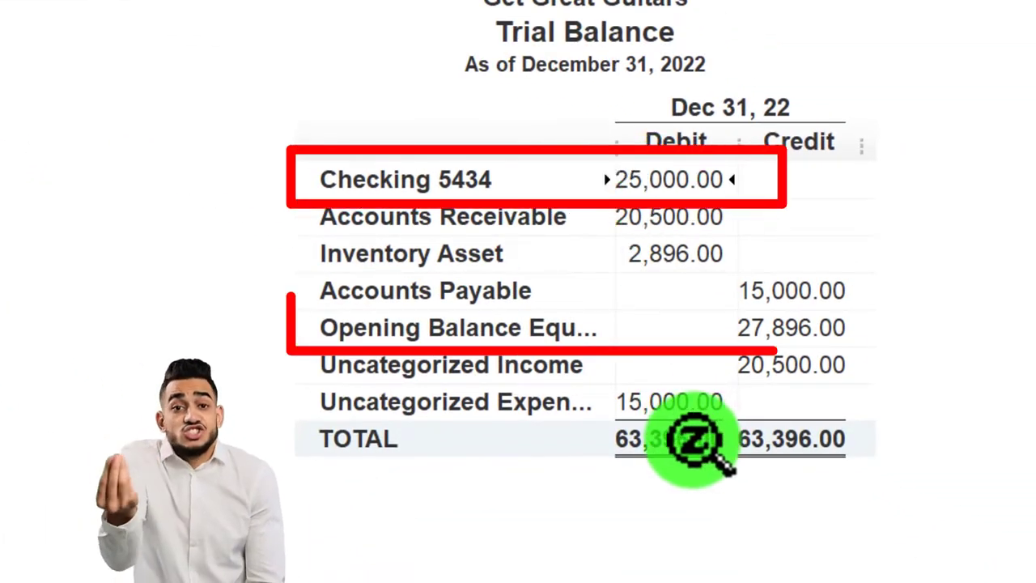
click(784, 330)
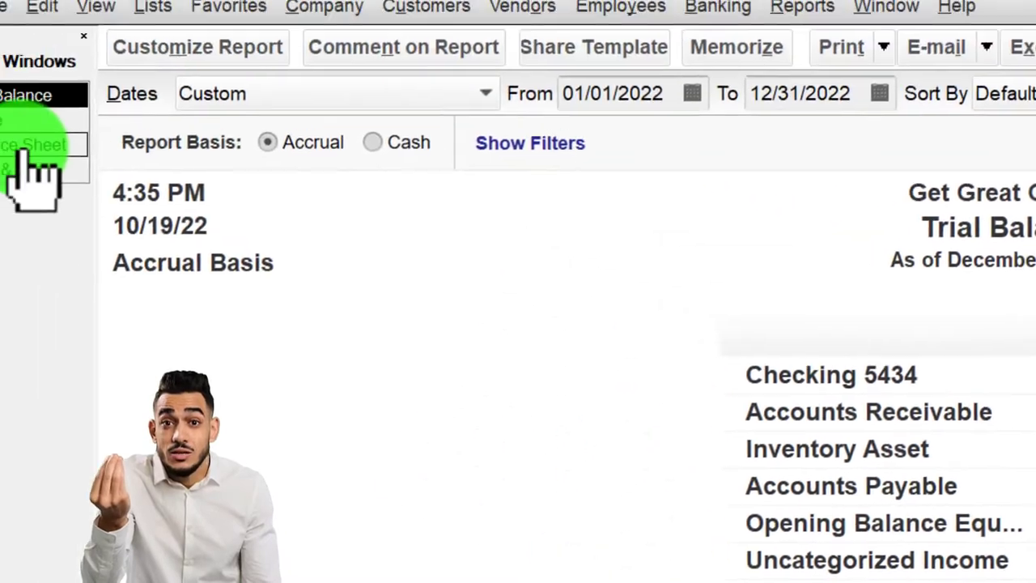
Open the Balance Sheet and drill down into the transactions behind its checking and Opening Balance Equity amounts
click(81, 170)
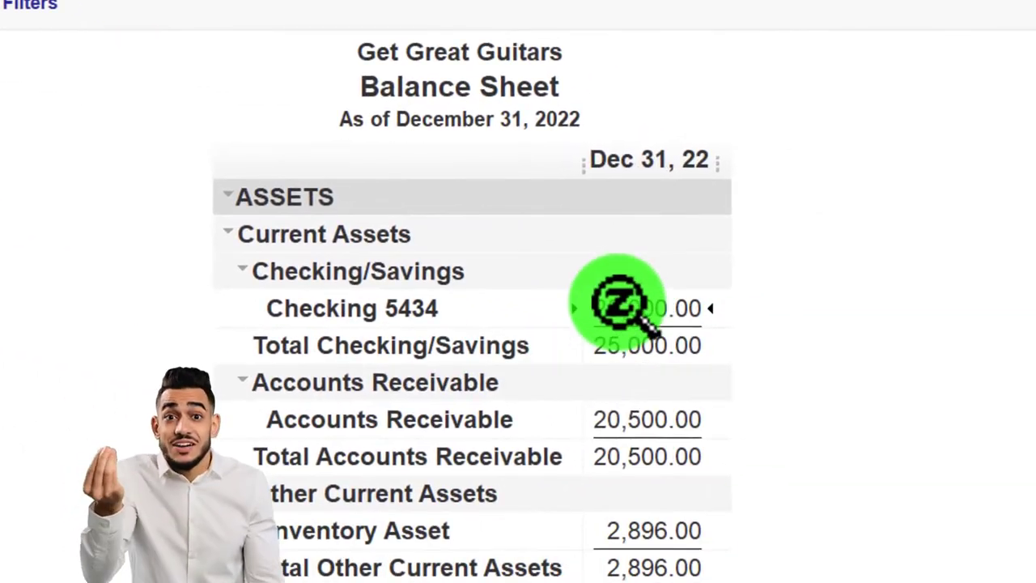
double_click(616, 308)
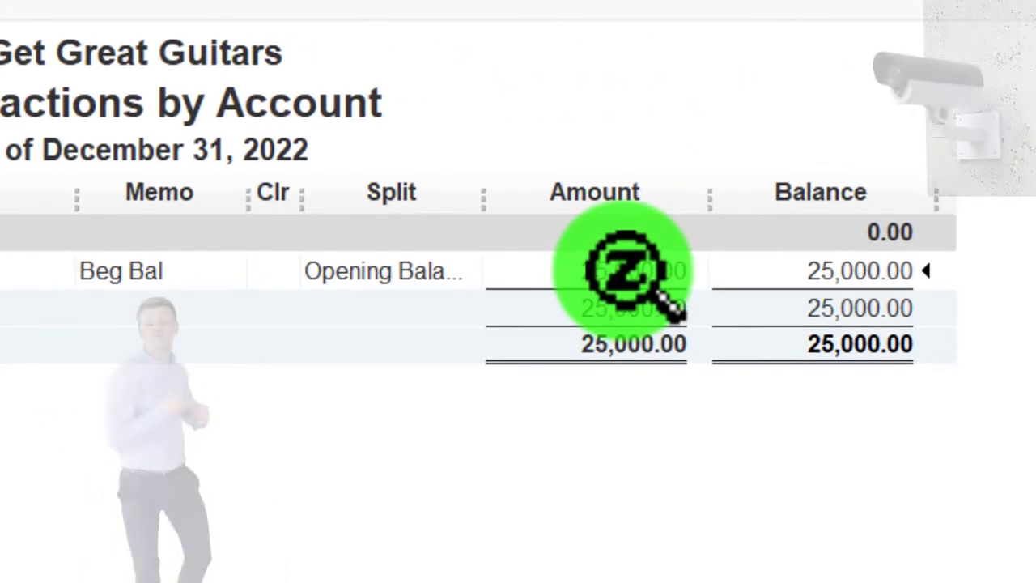
double_click(623, 271)
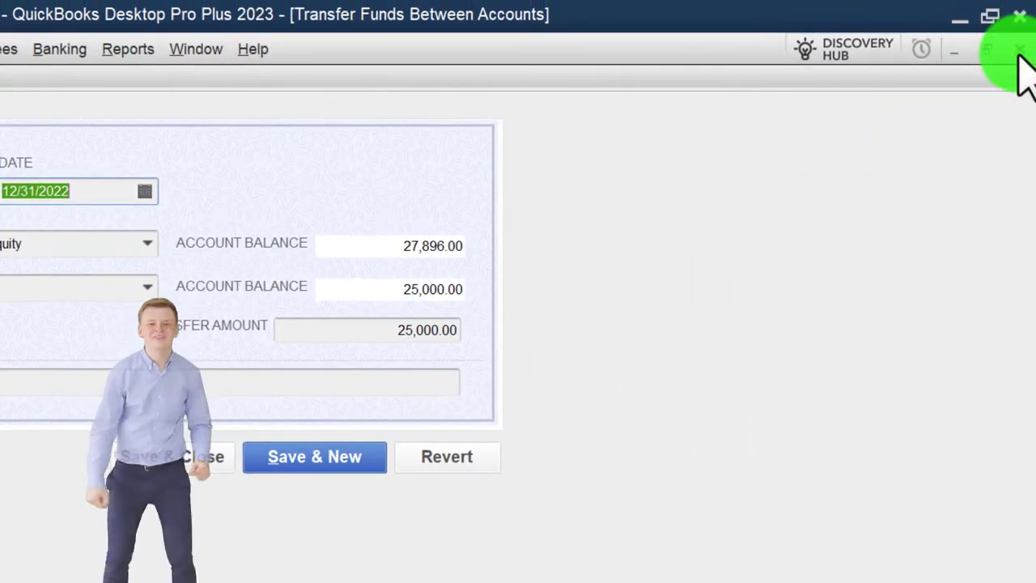
click(1020, 54)
click(1020, 51)
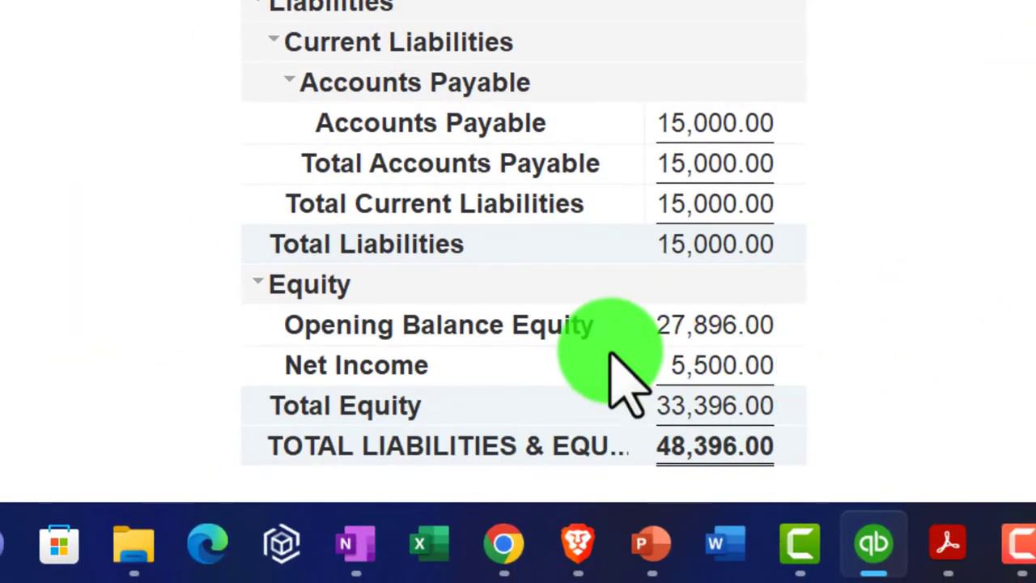
double_click(714, 328)
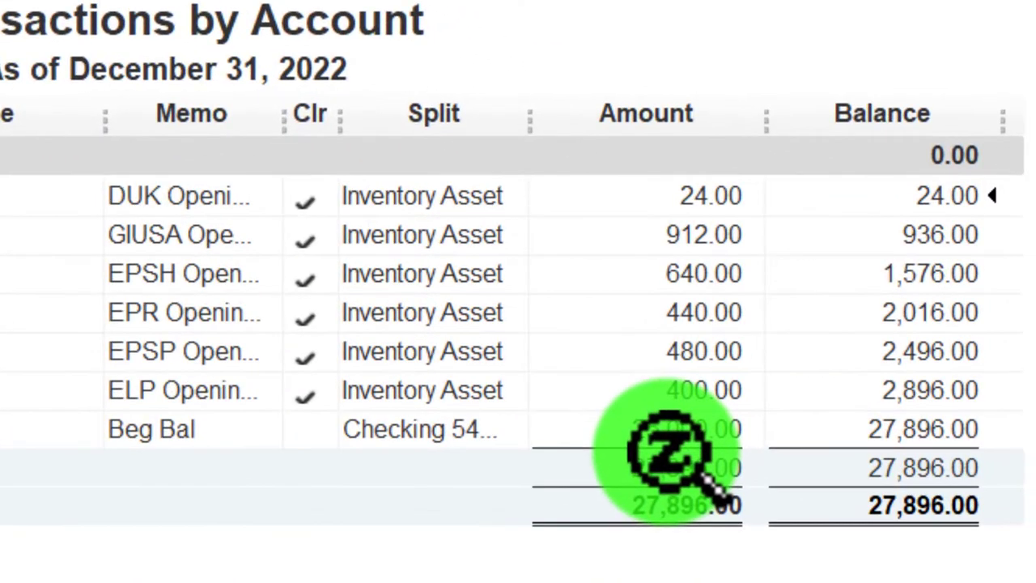
click(1013, 61)
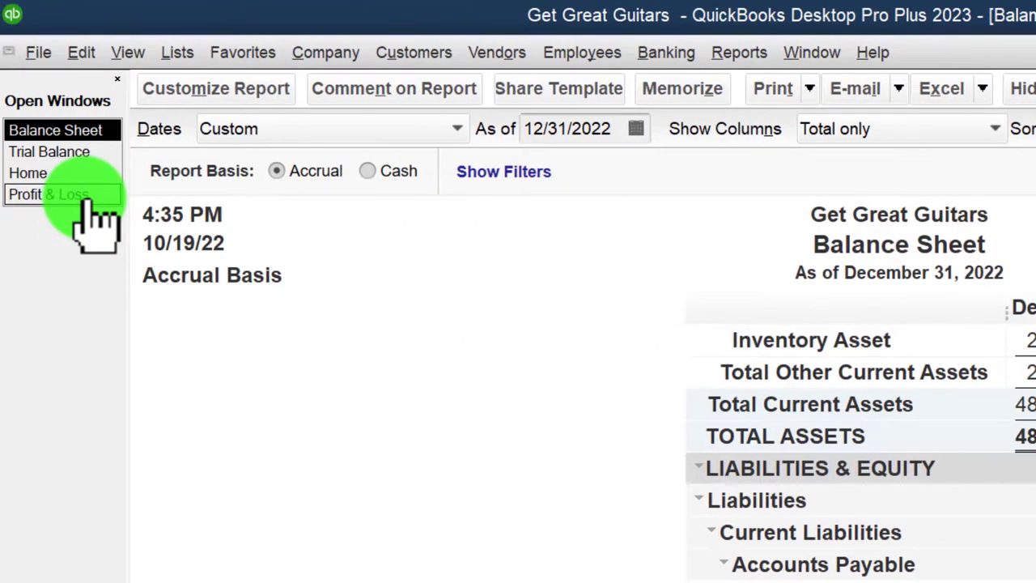
Check the Profit & Loss report, and switch to the Trial Beginning Balances PDF in Adobe Acrobat Reader
click(84, 196)
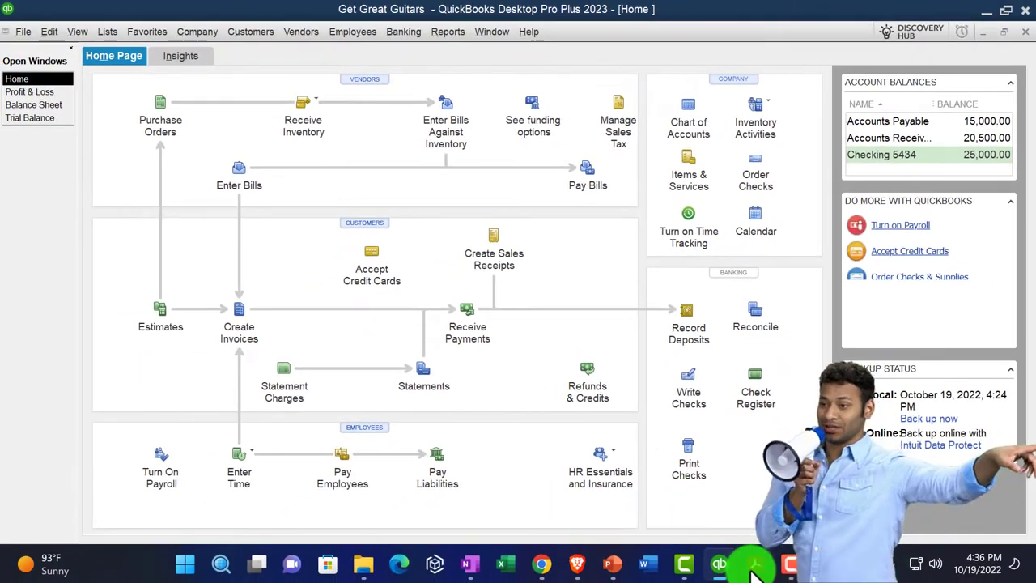
click(754, 567)
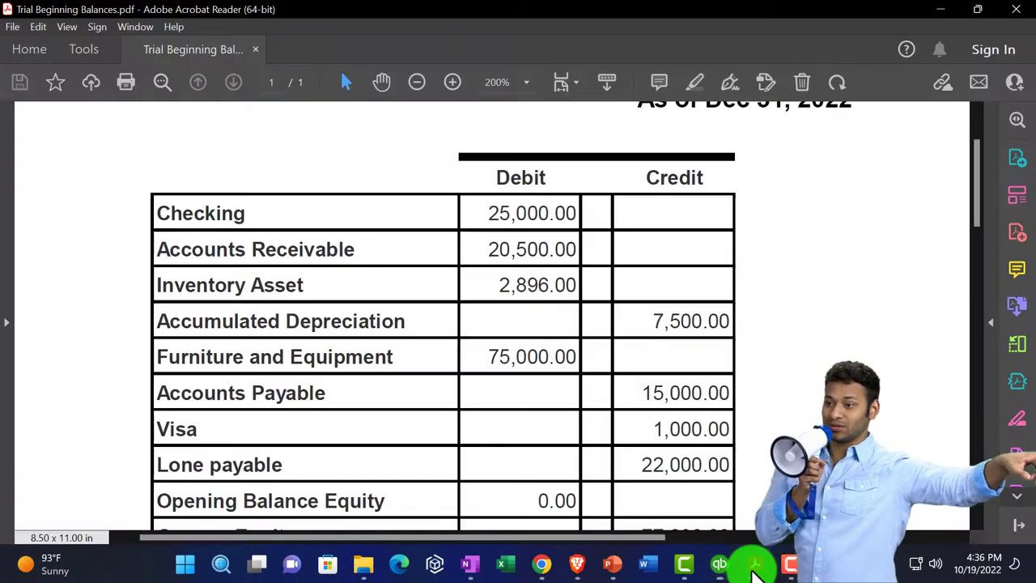
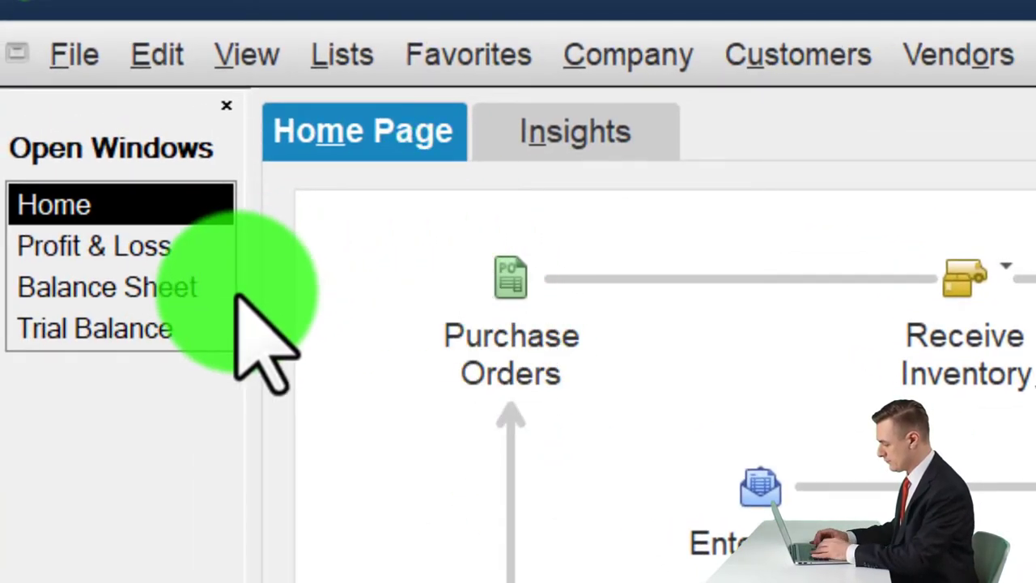
Return to QuickBooks, open the Chart of Accounts and select the Furniture and Equipment account
click(339, 54)
click(342, 59)
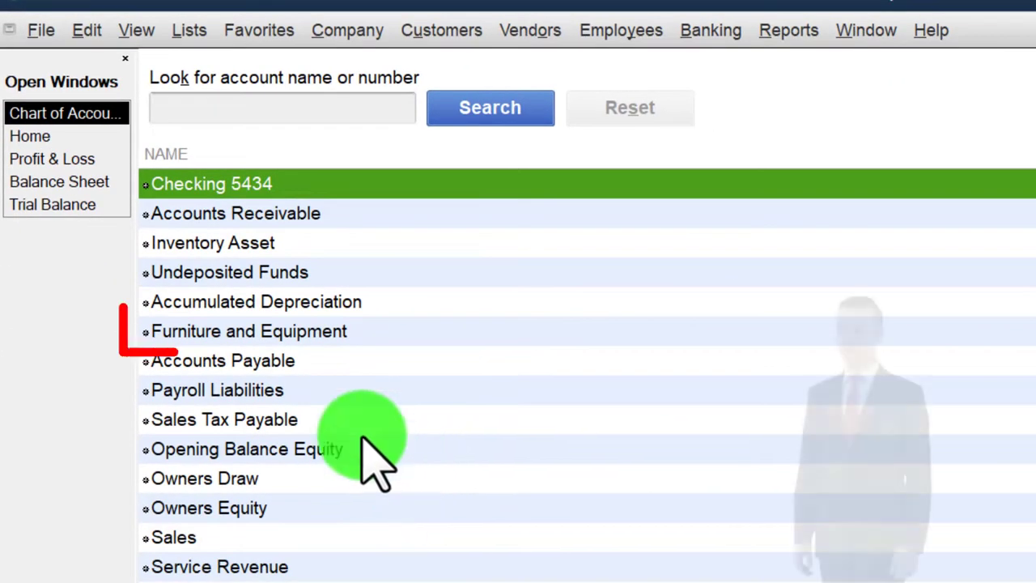
click(301, 331)
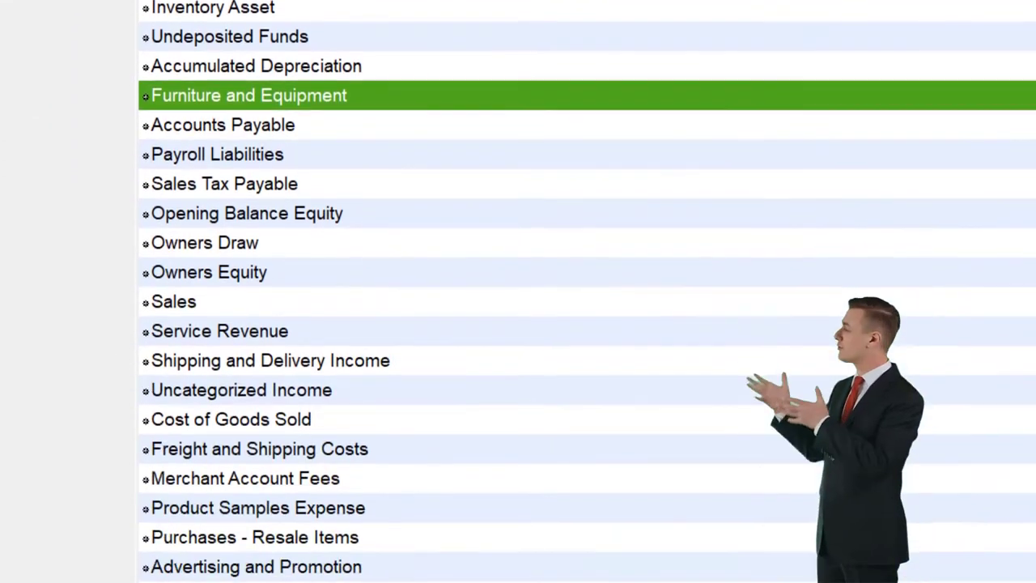
click(242, 495)
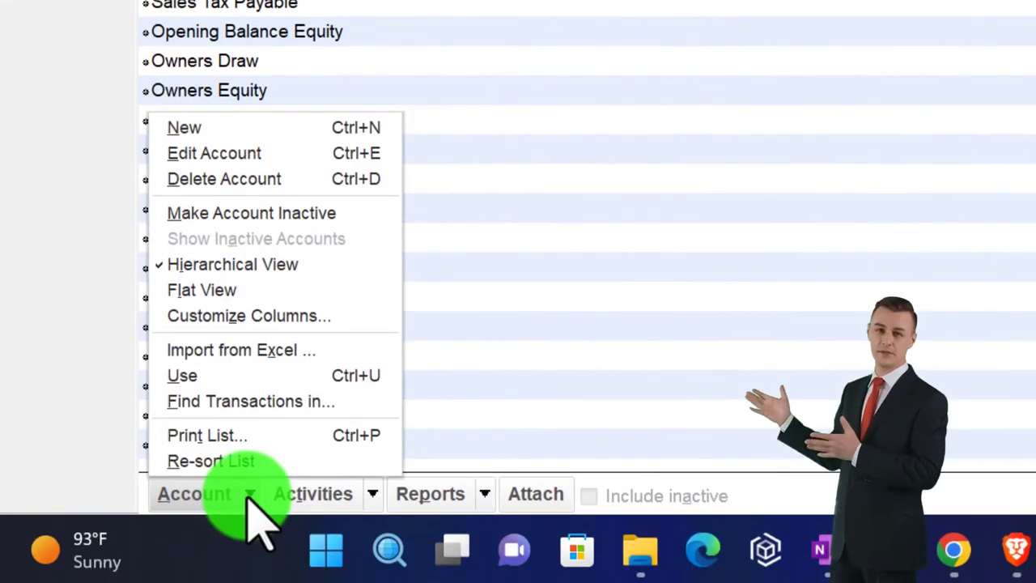
click(232, 136)
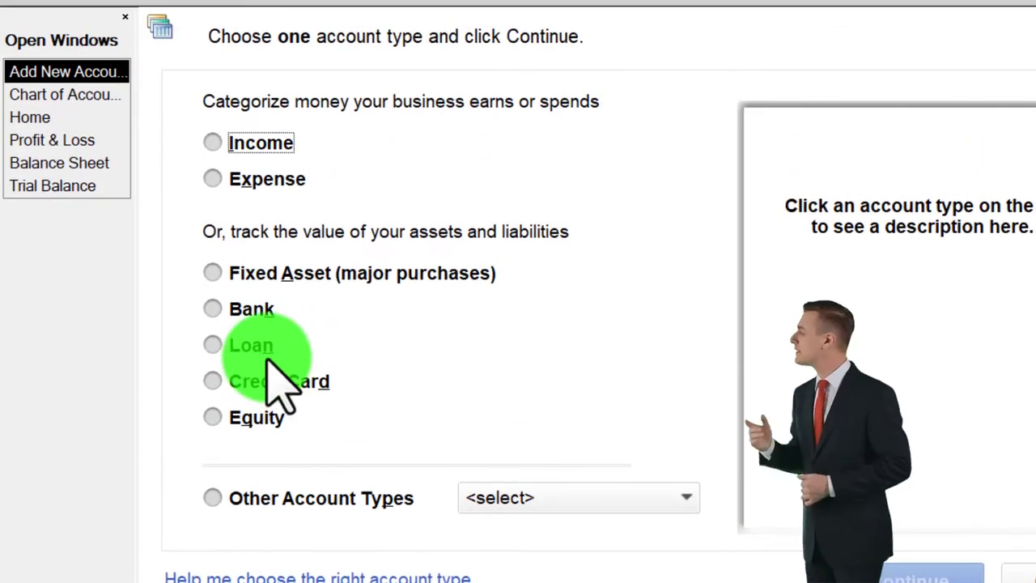
click(594, 501)
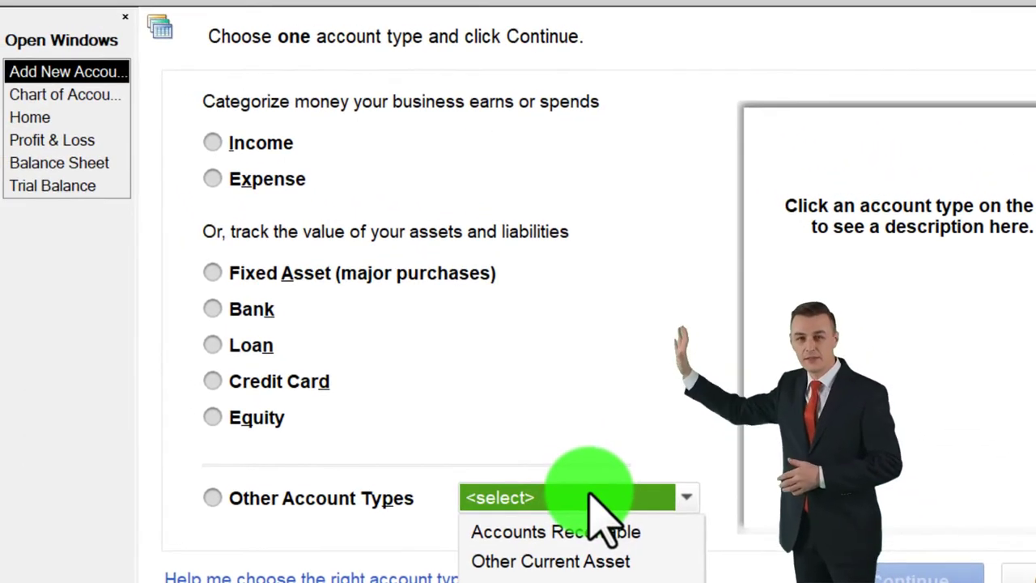
click(213, 273)
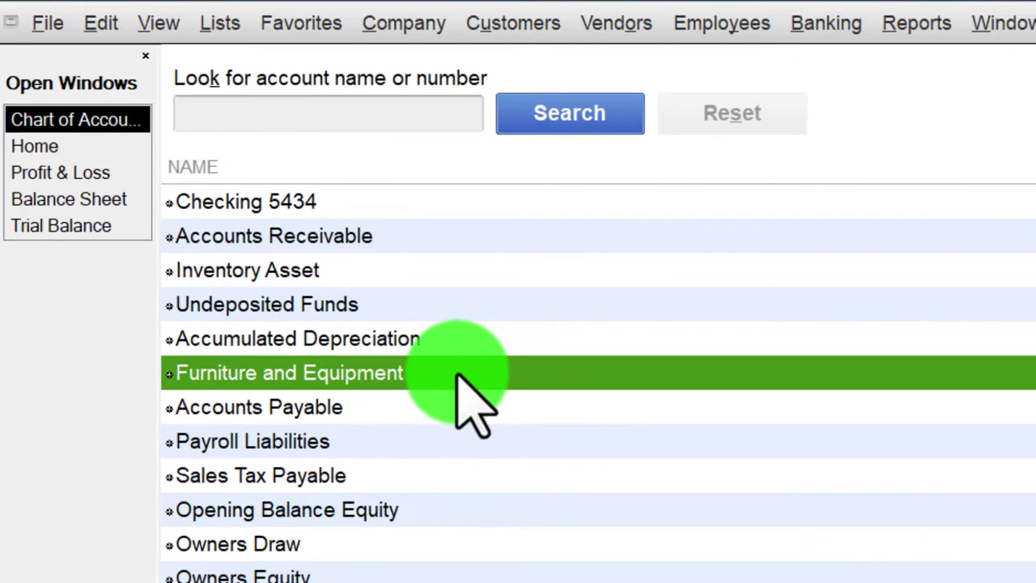
Edit the Furniture and Equipment account to enter an opening balance of 75,000.00 as of 12/31/2022, and save it
right_click(466, 381)
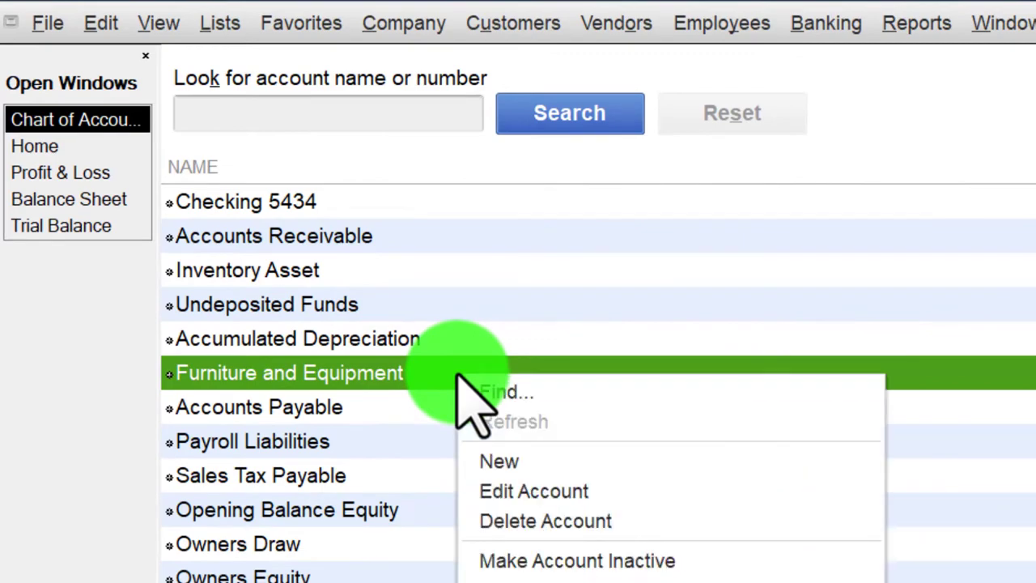
click(526, 492)
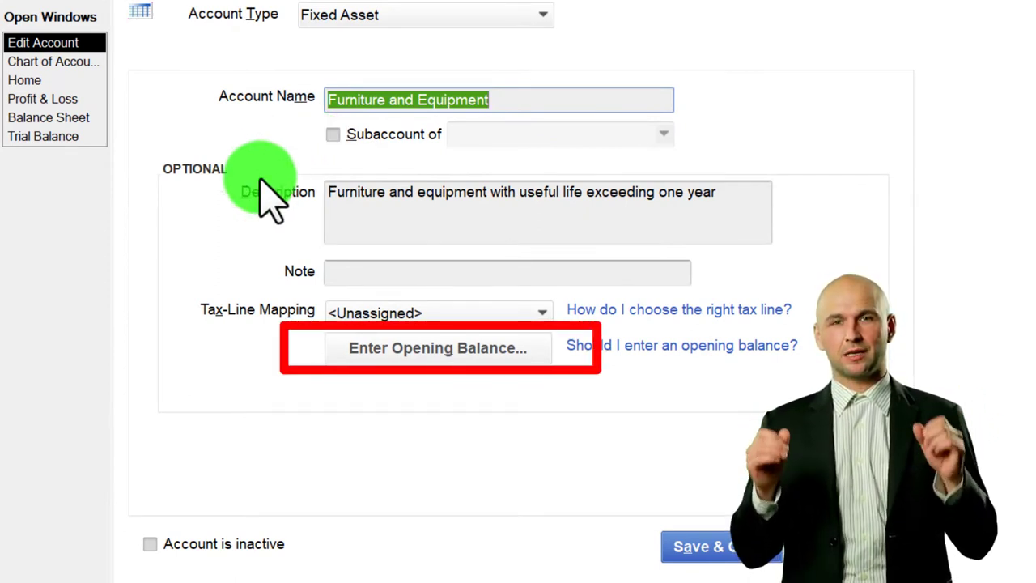
click(396, 354)
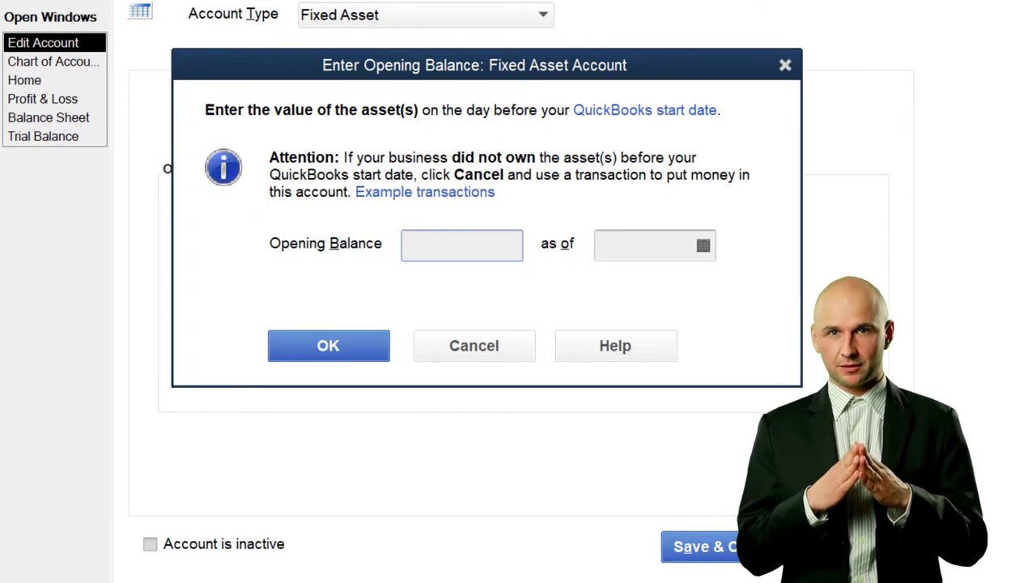
click(503, 255)
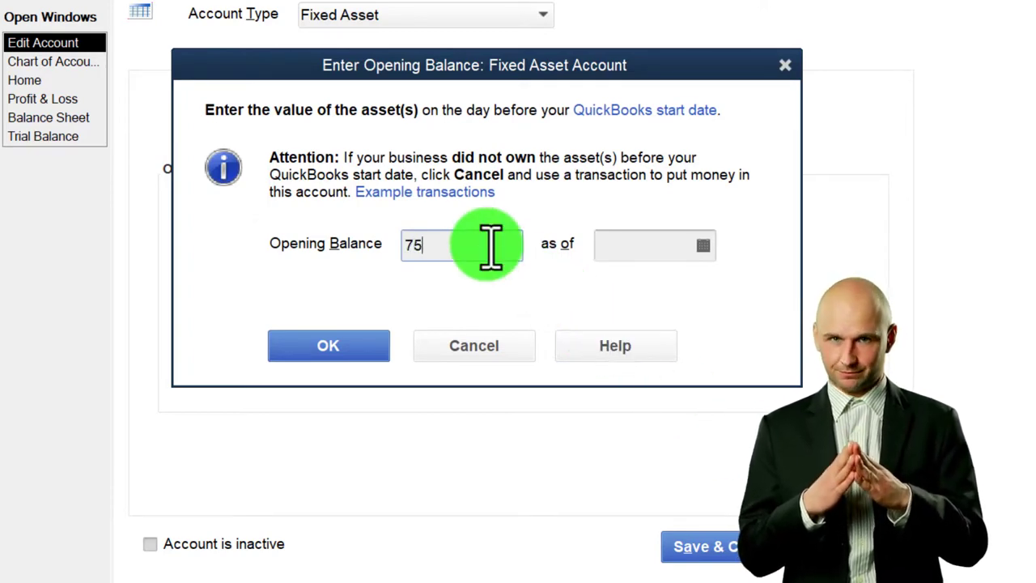
click(702, 244)
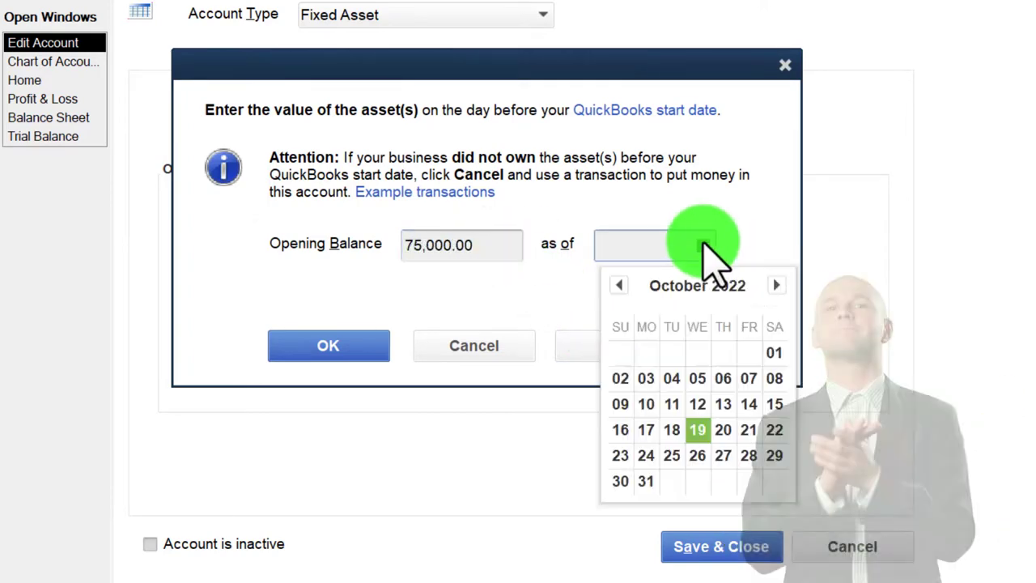
click(776, 286)
click(775, 286)
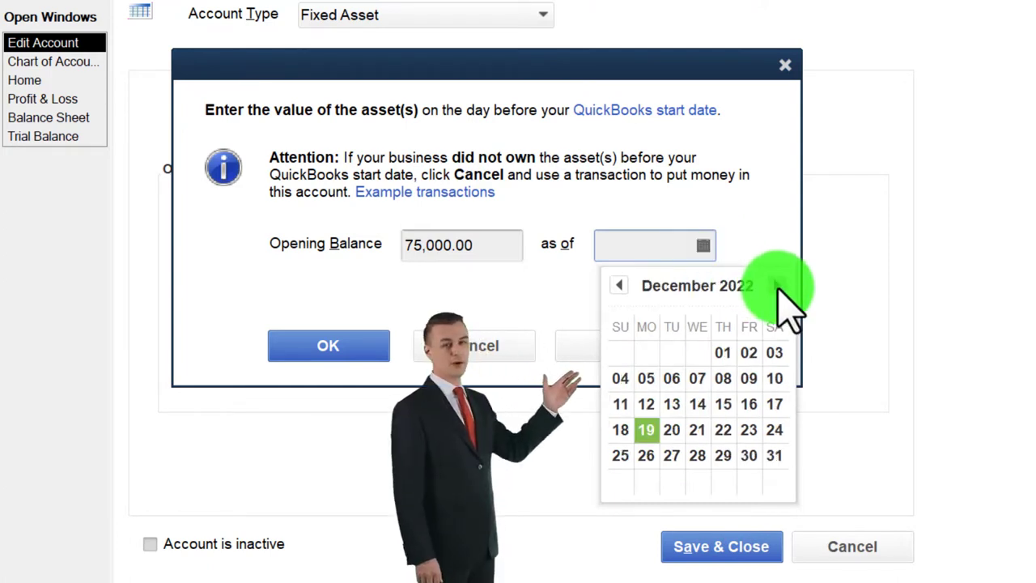
click(775, 456)
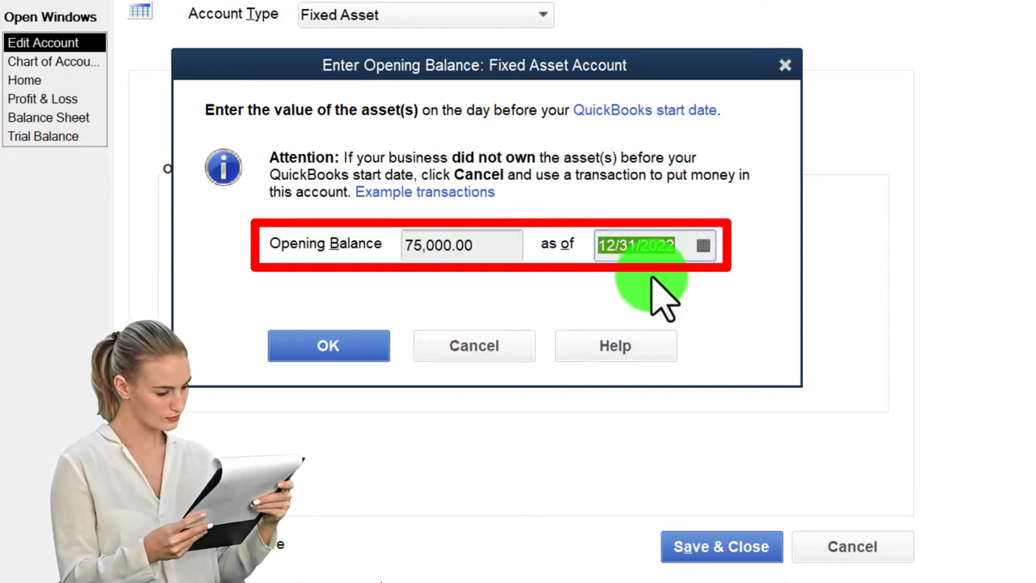
click(352, 338)
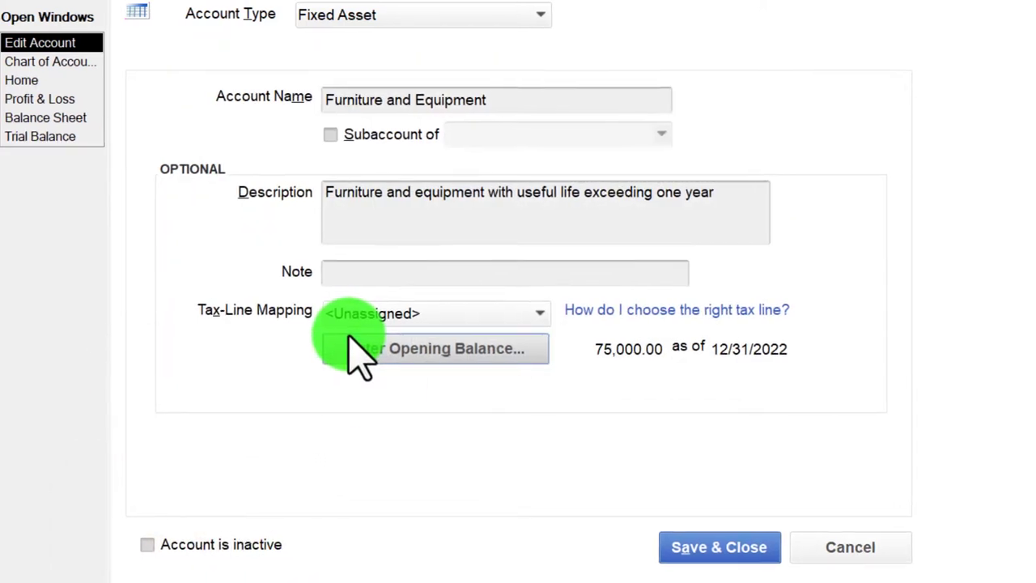
click(720, 546)
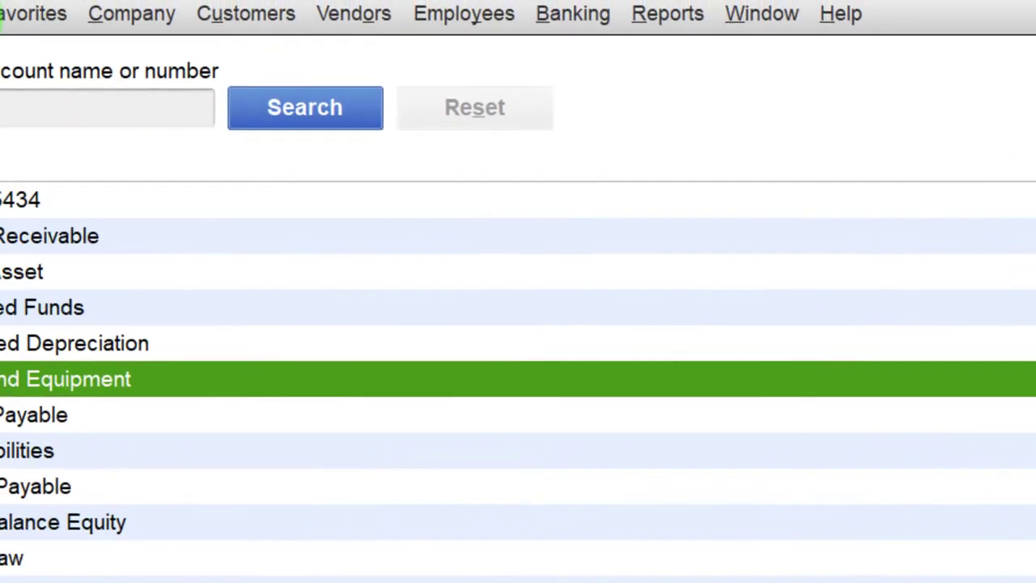
View the Fixed Asset Item List and close it to return to the Chart of Accounts
click(215, 31)
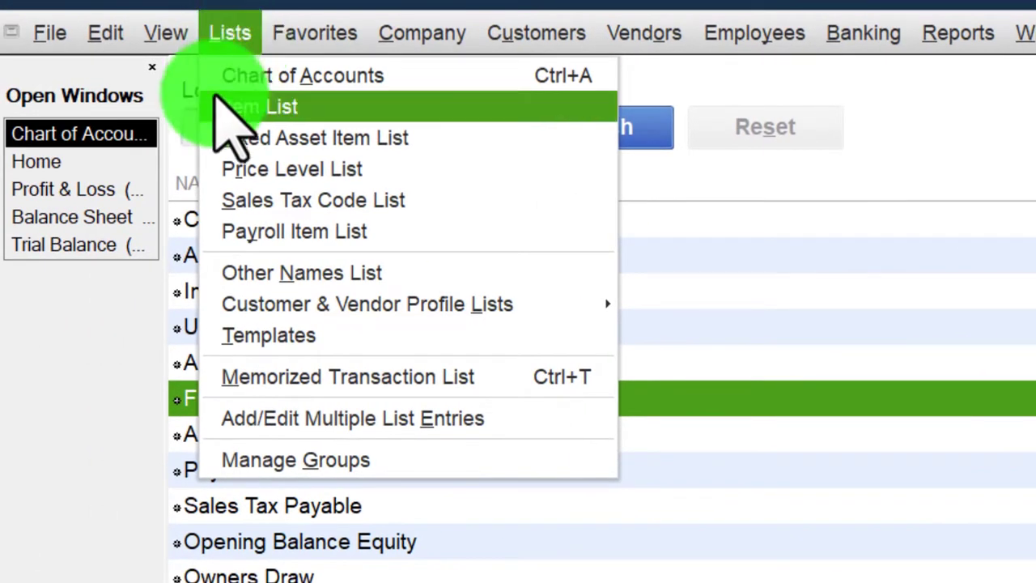
click(430, 142)
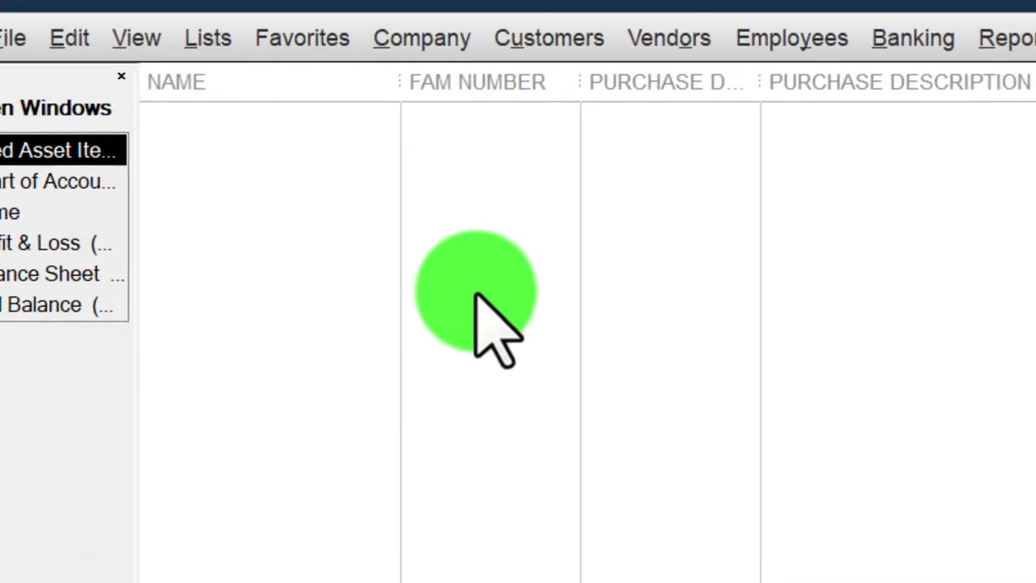
click(1015, 80)
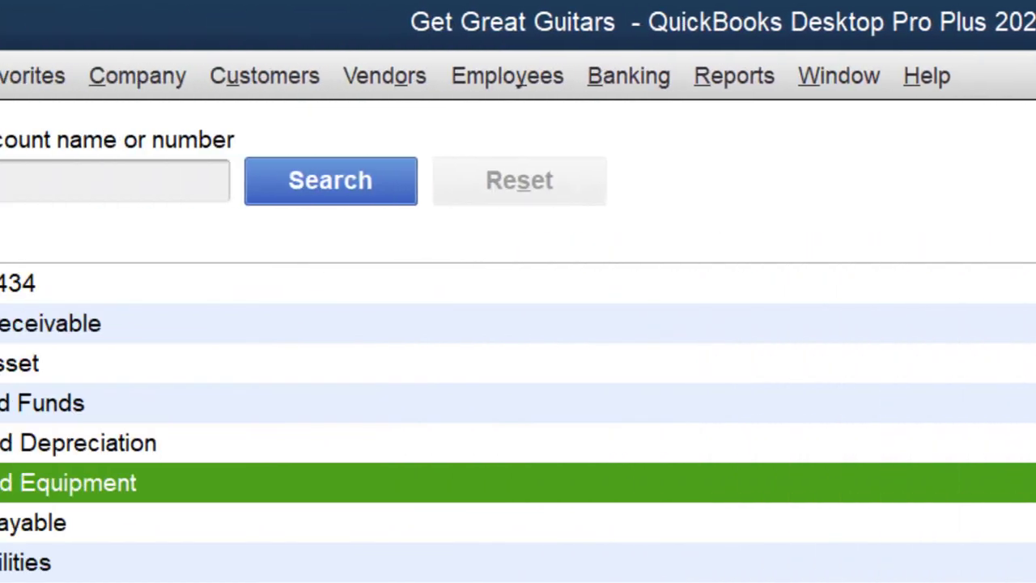
Open the Balance Sheet and examine the transactions behind its Furniture and Equipment and Opening Balance Equity amounts
click(89, 279)
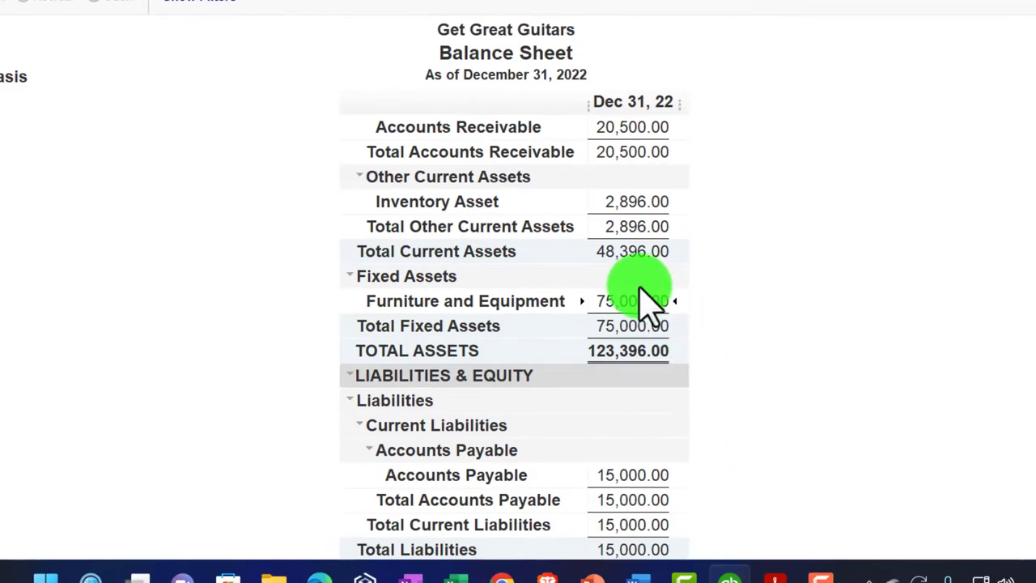
double_click(637, 298)
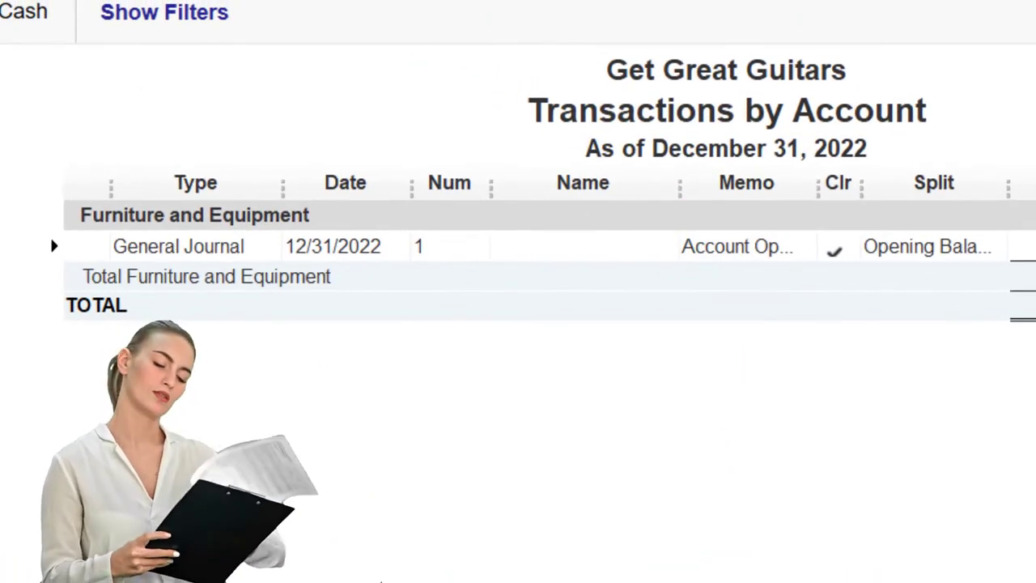
double_click(634, 208)
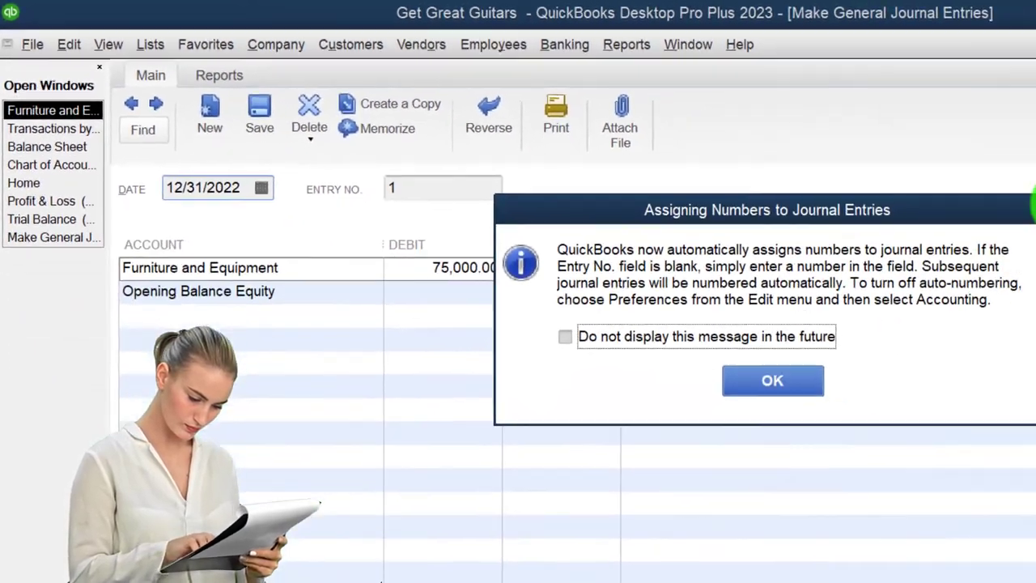
click(995, 205)
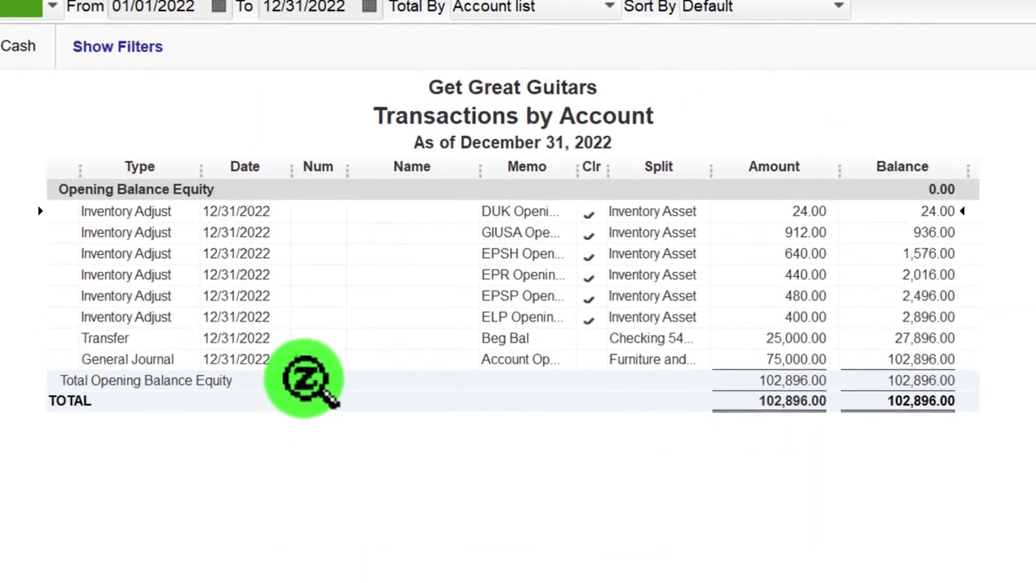
key(Escape)
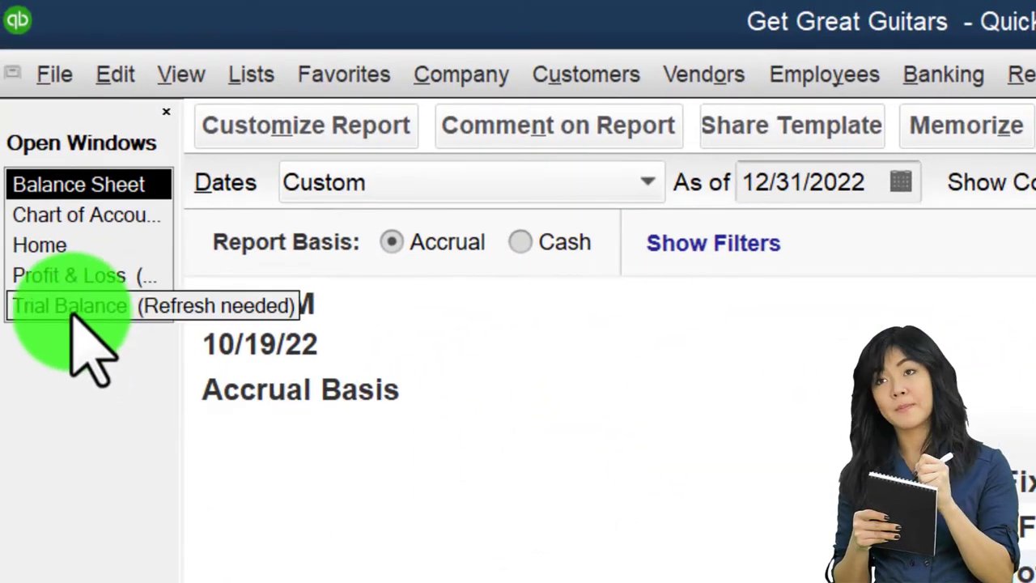
Compare the Trial Balance report with the Trial Beginning Balances PDF in Adobe Acrobat Reader, and return to QuickBooks
click(72, 304)
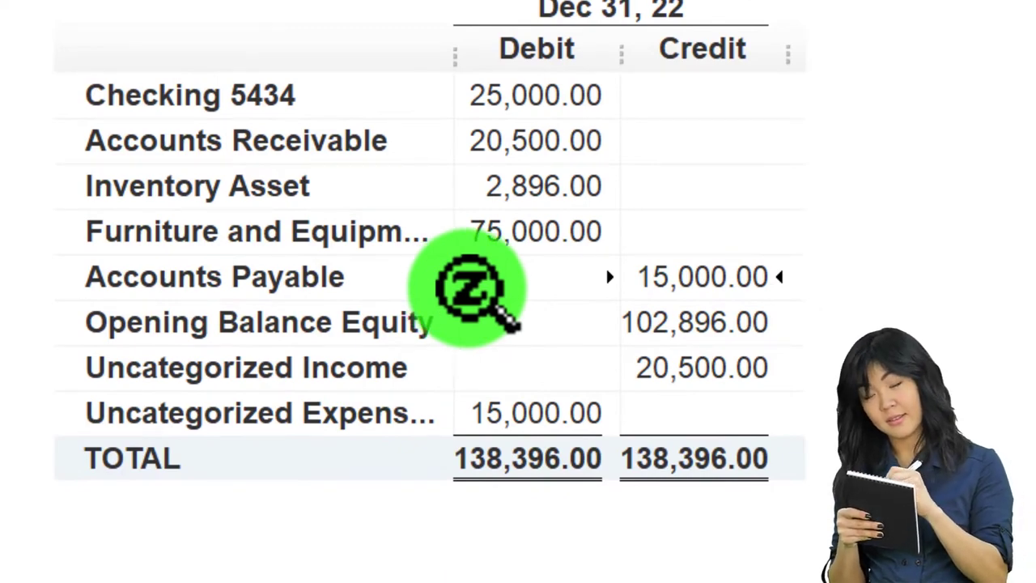
click(696, 563)
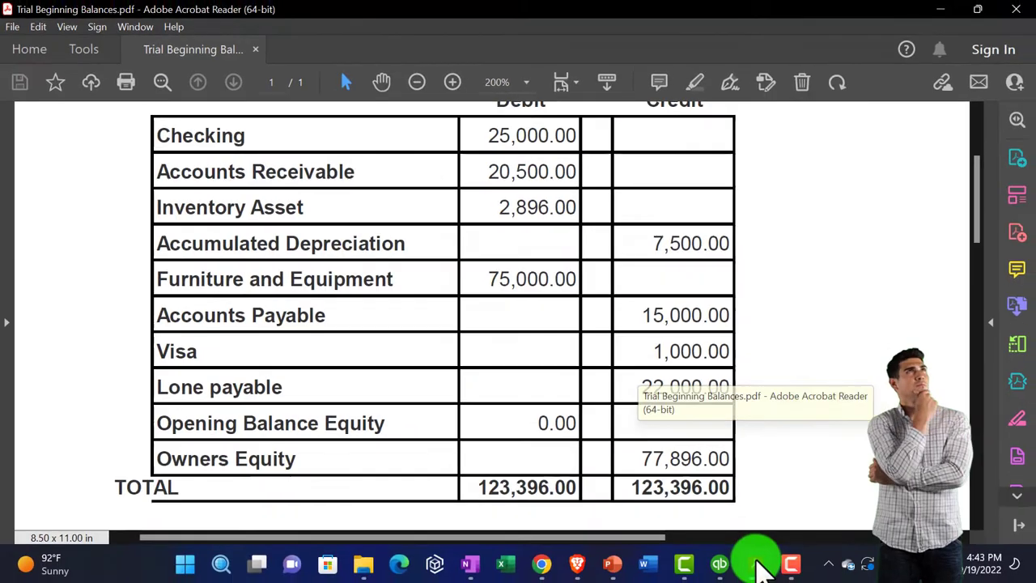
click(759, 564)
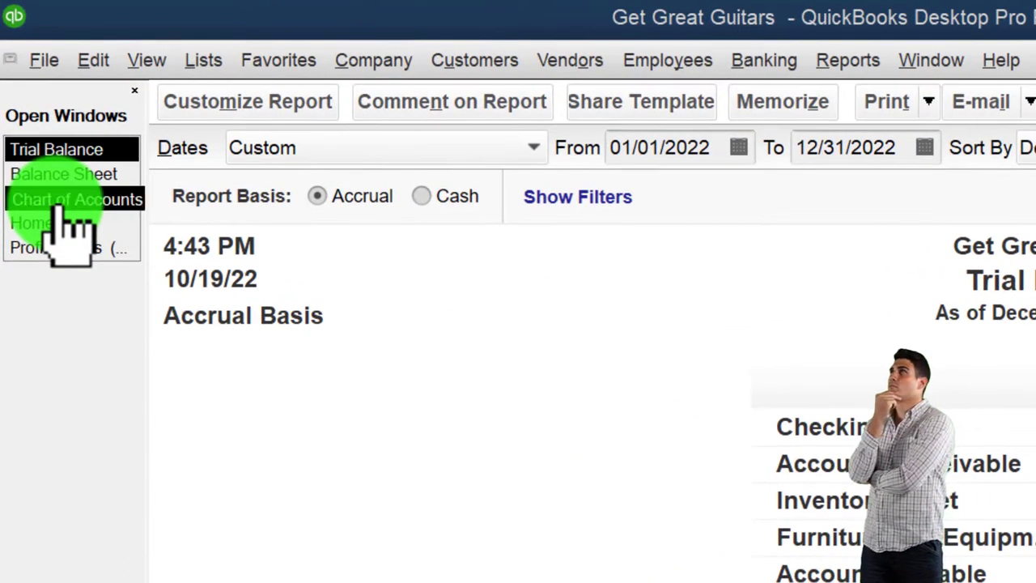
Open the Accumulated Depreciation register from the Chart of Accounts to view it, and close it again
click(62, 202)
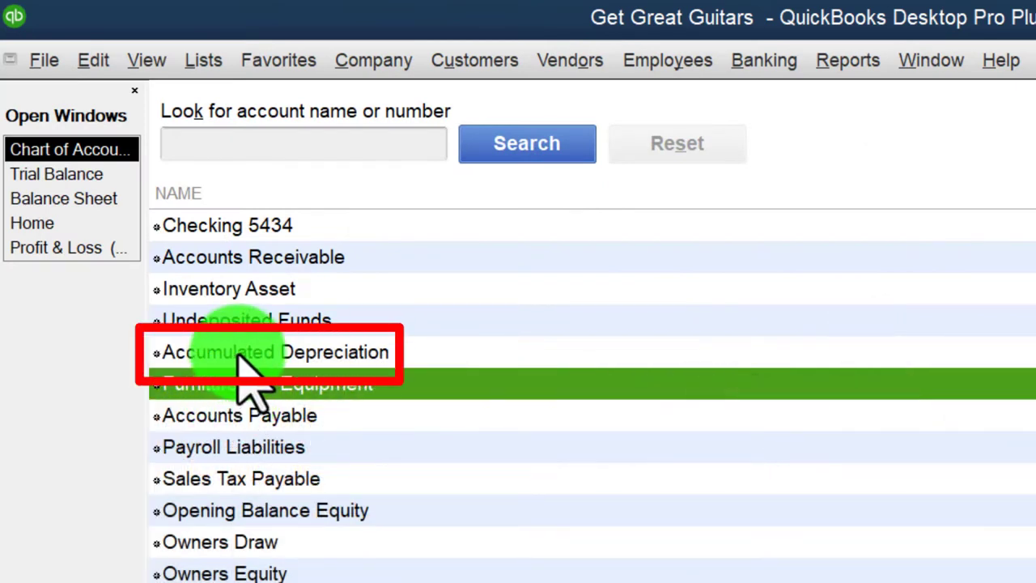
double_click(239, 356)
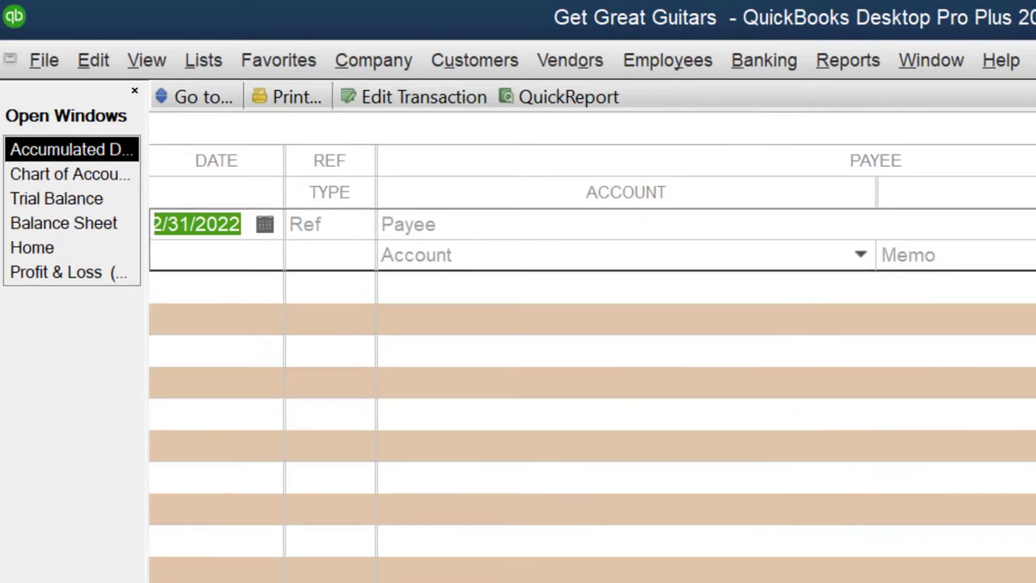
key(Escape)
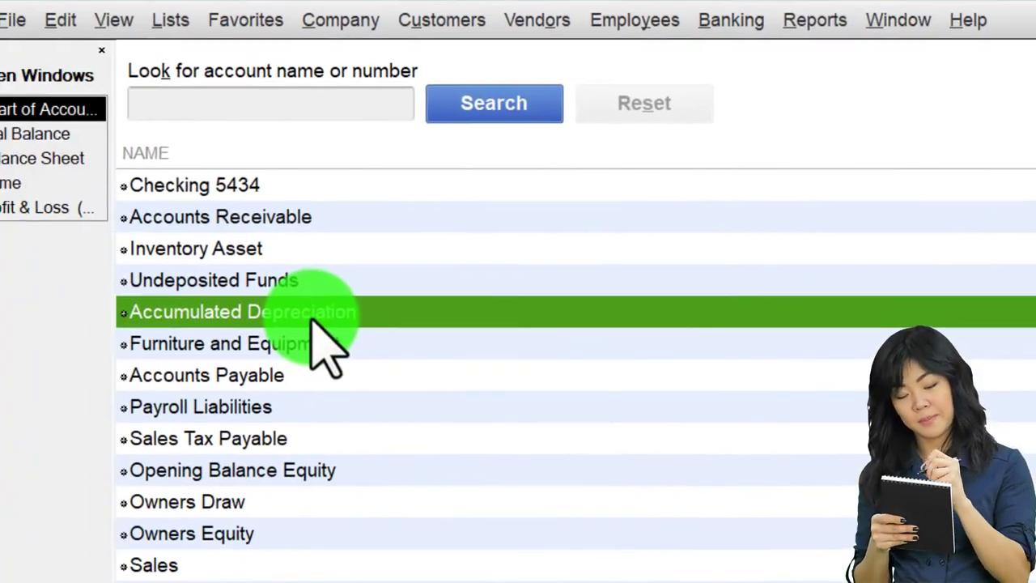
Open the Accumulated Depreciation account for editing and check its account type options, keeping Fixed Asset
right_click(313, 317)
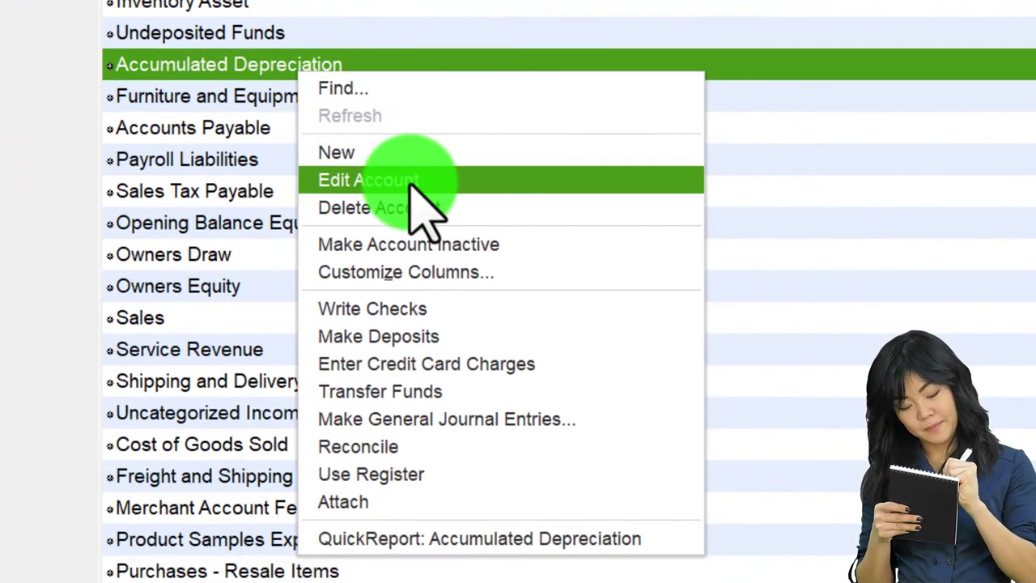
click(414, 185)
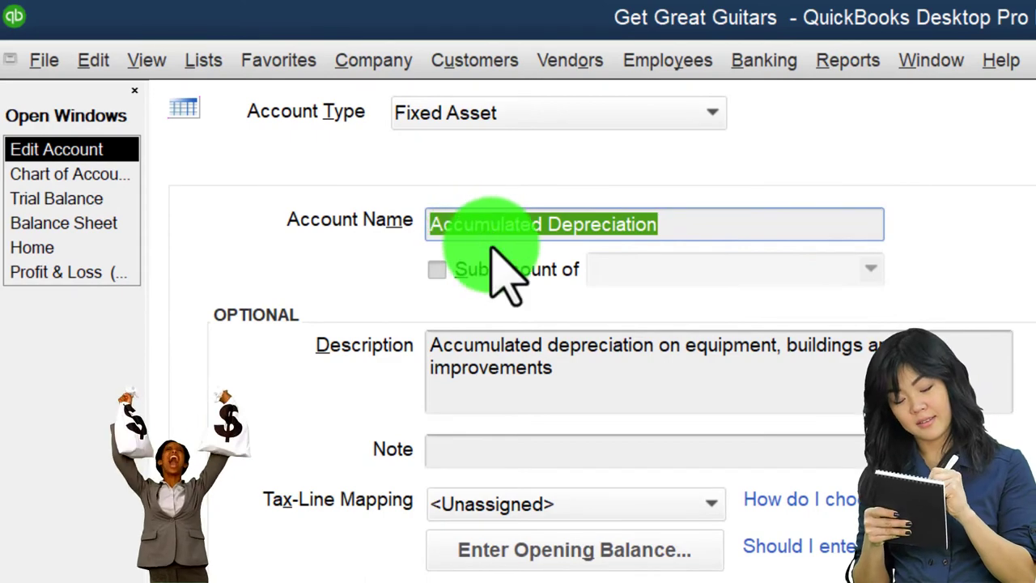
click(577, 121)
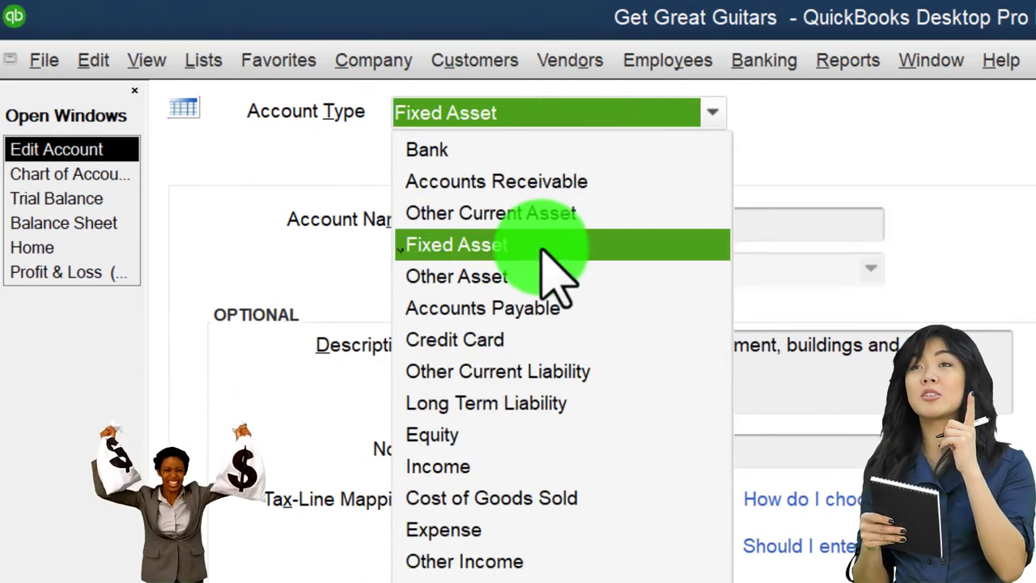
click(809, 128)
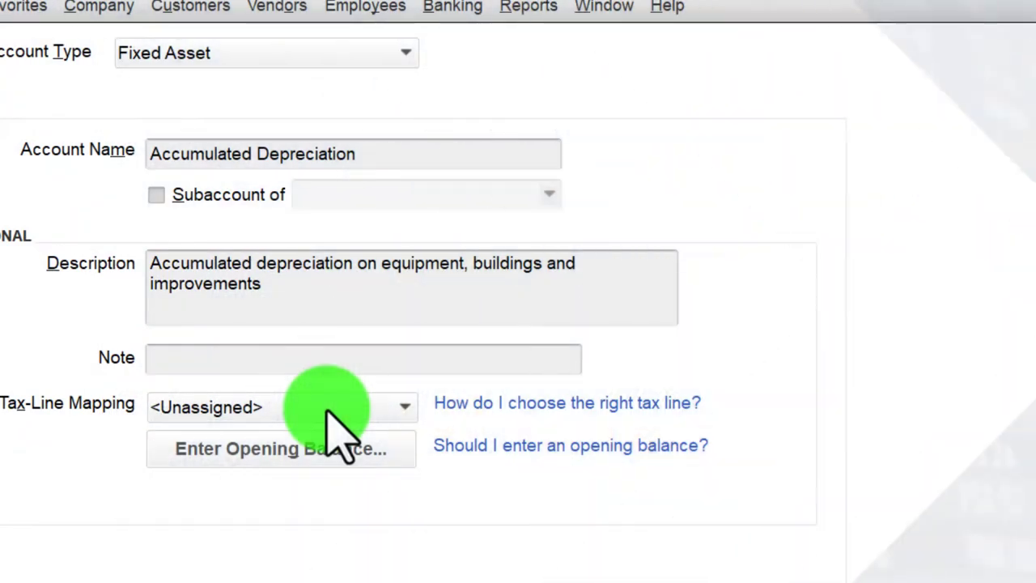
Enter an opening balance of -7,500.00 as of 12/31/2022 for Accumulated Depreciation and save the account
click(327, 457)
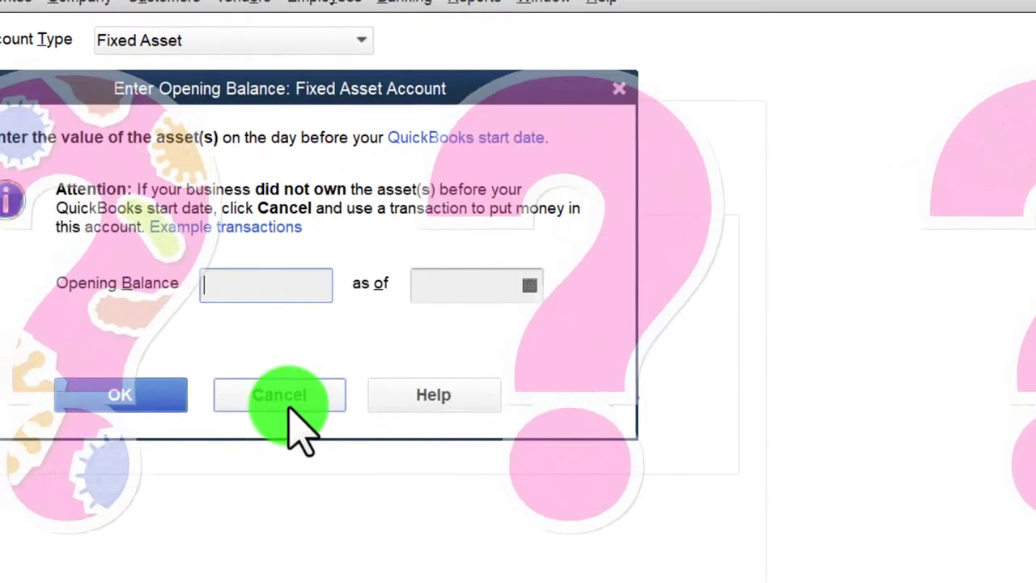
drag(301, 80, 726, 125)
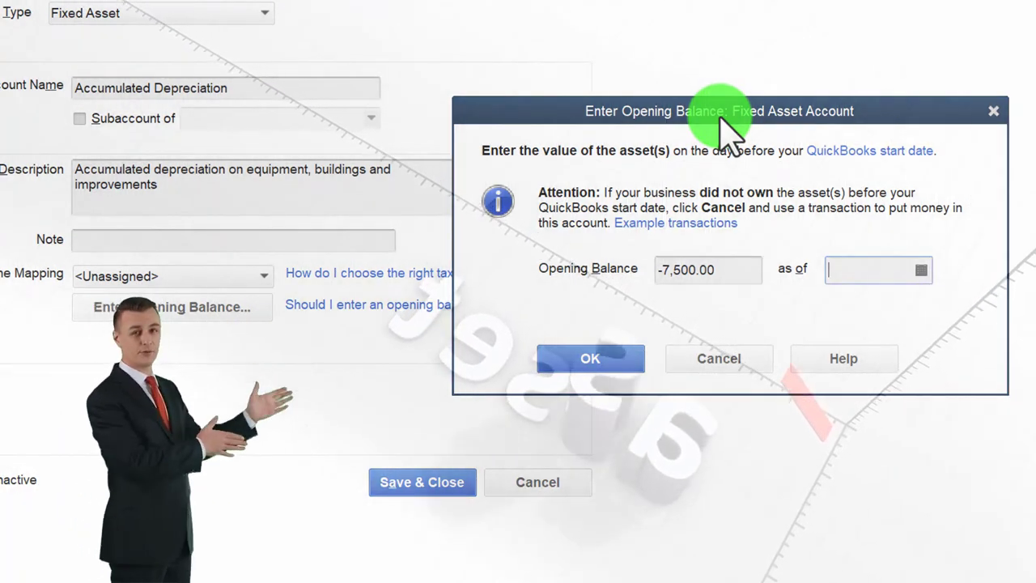
click(921, 270)
click(987, 305)
click(987, 305)
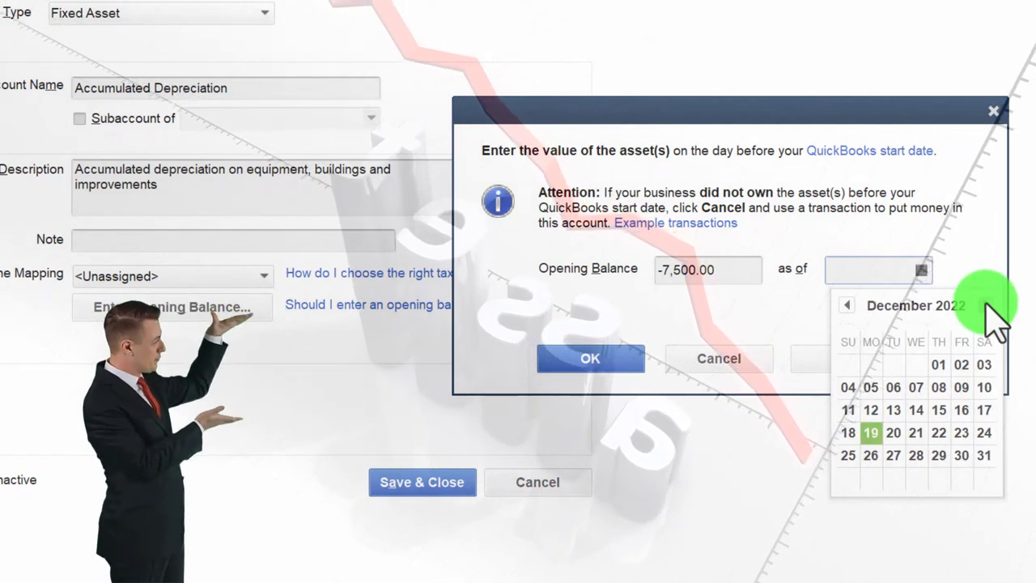
click(983, 455)
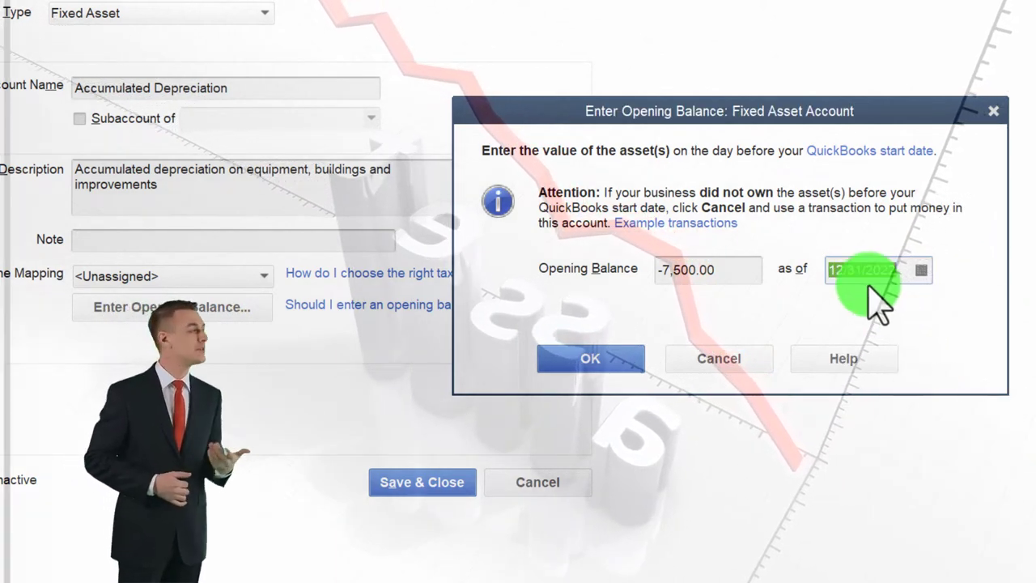
click(603, 362)
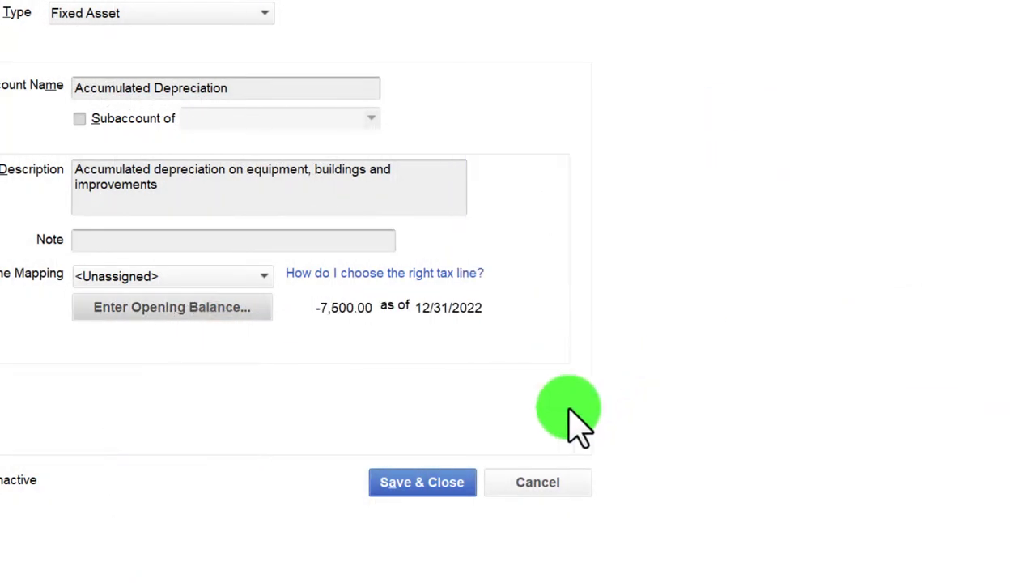
click(422, 482)
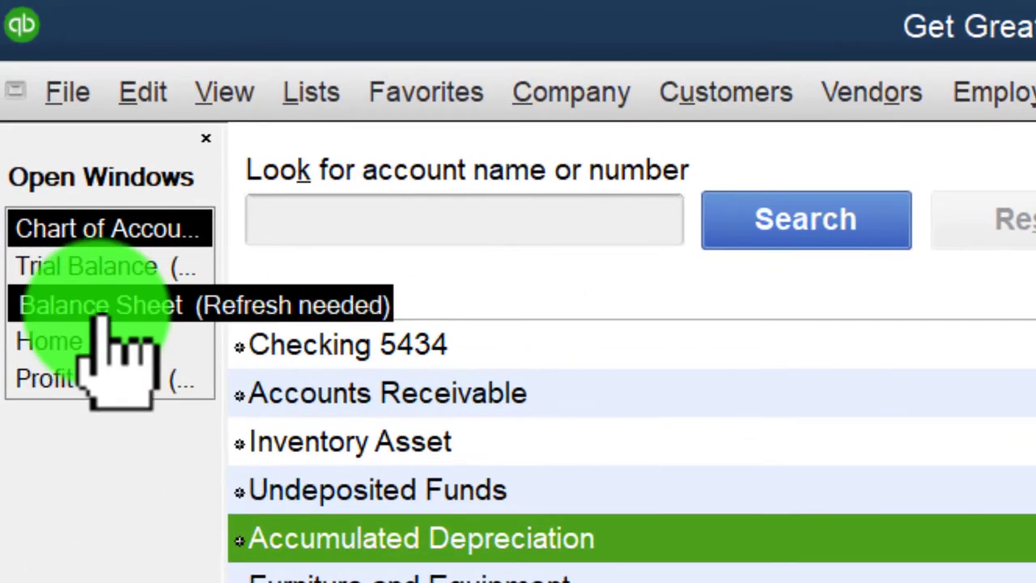
Refresh the Balance Sheet and drill down from Accumulated Depreciation to its opening balance journal entry in the account register
click(104, 312)
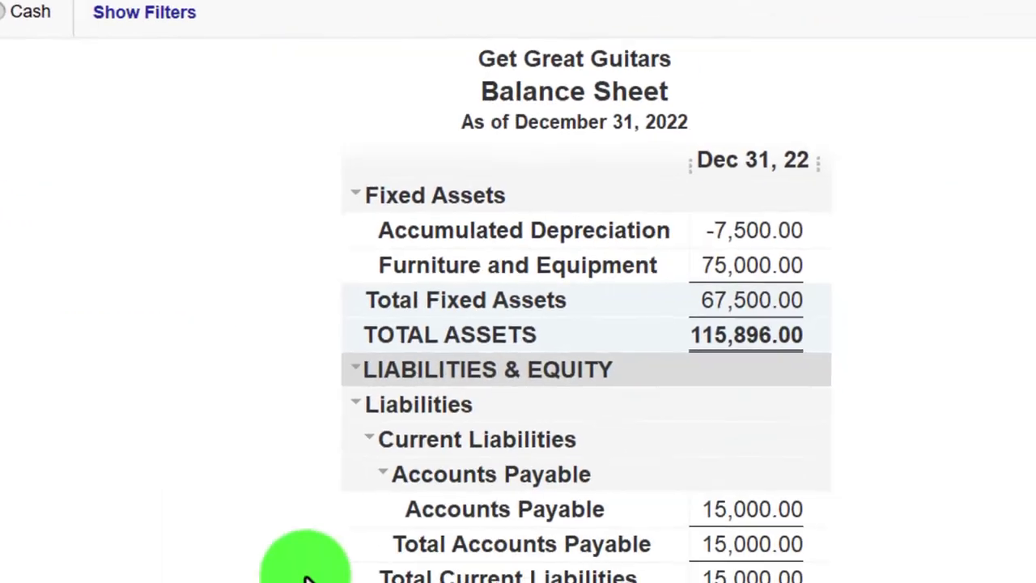
scroll(275, 554, up, 5)
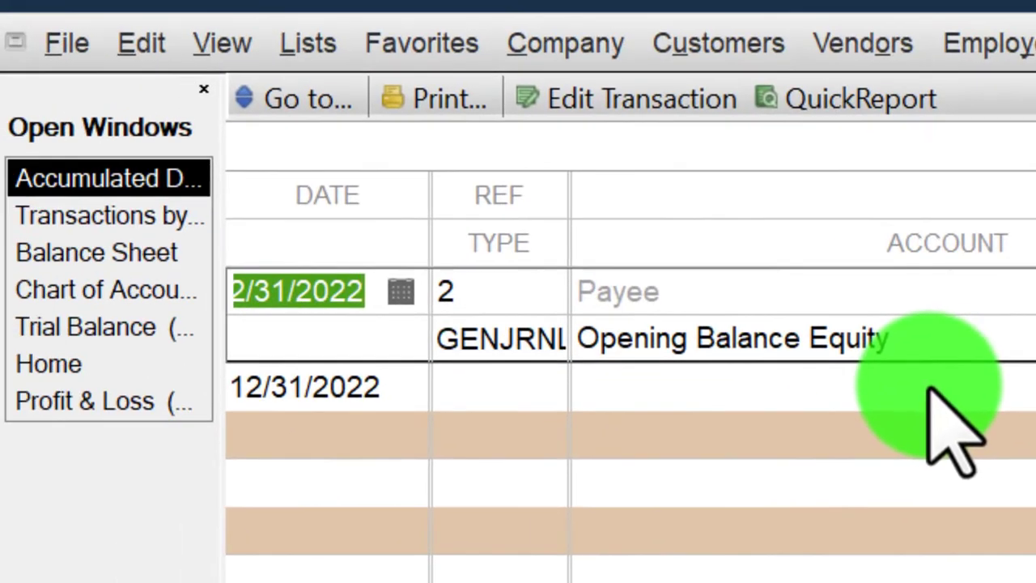
double_click(492, 340)
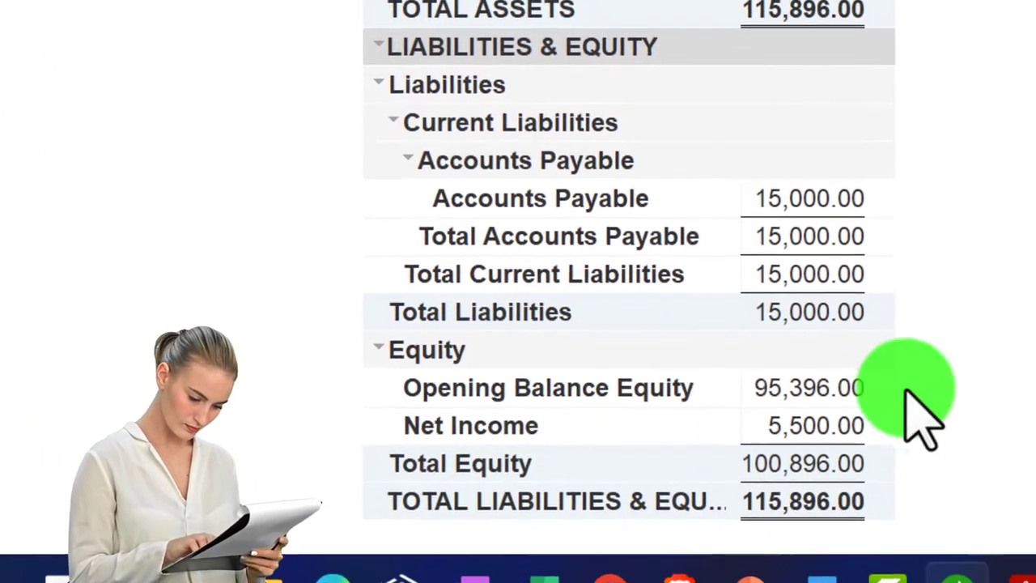
Examine the transactions behind Opening Balance Equity on the Balance Sheet, close the detail report, and bring up the Trial Balance
double_click(821, 381)
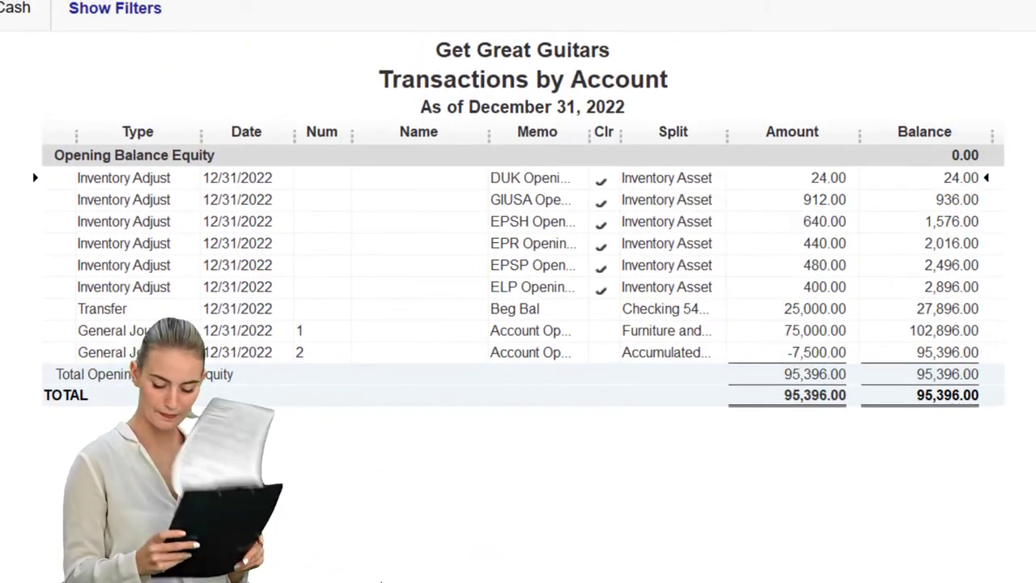
key(Escape)
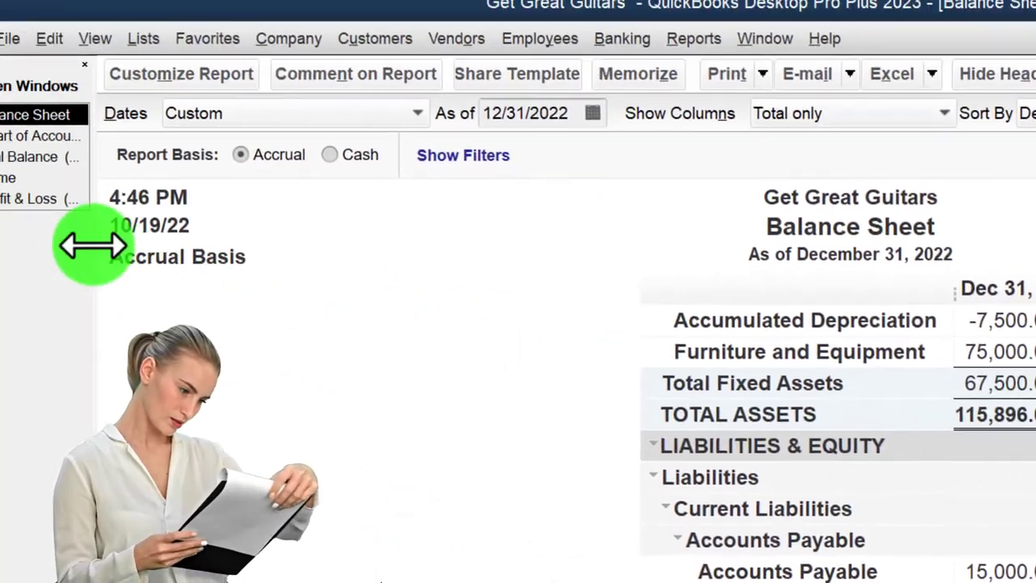
drag(93, 243, 117, 238)
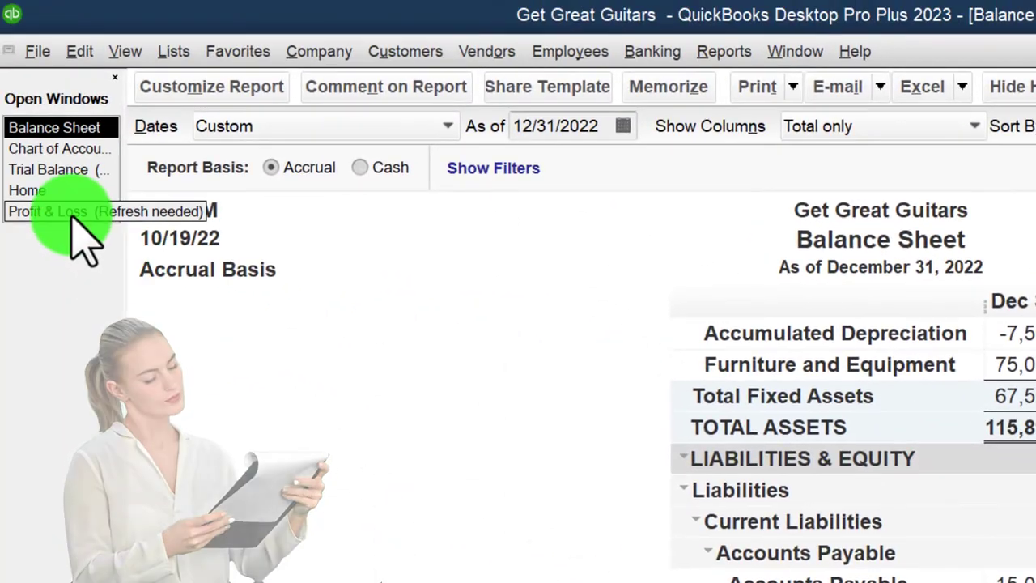
click(58, 169)
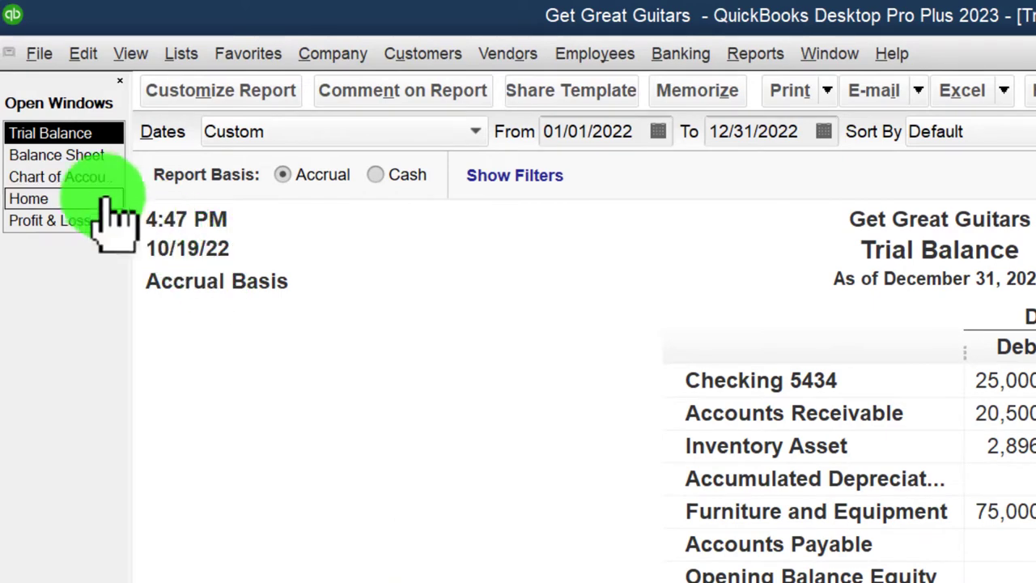
Create a new Credit Card account named Visa from the Chart of Accounts
click(73, 177)
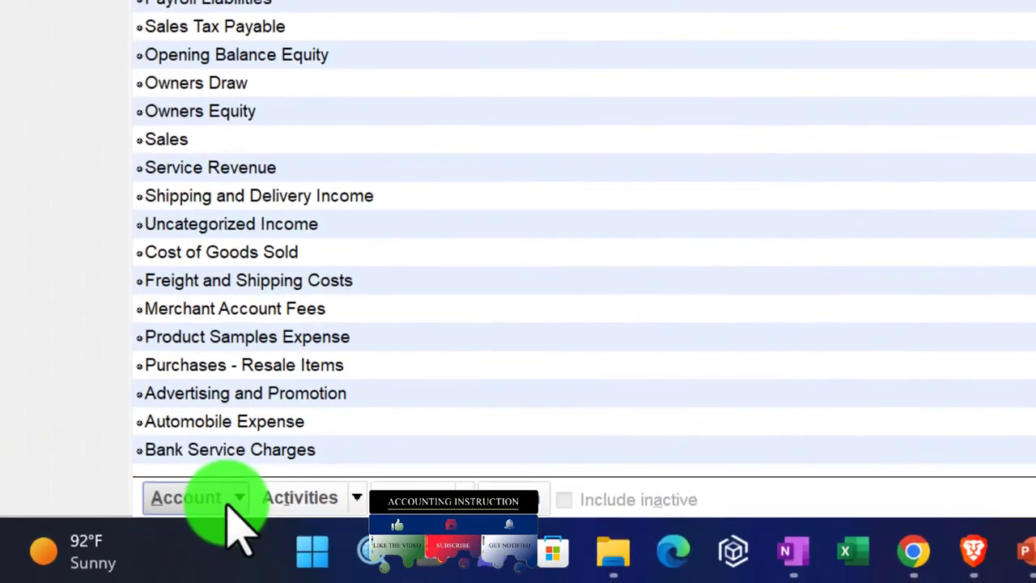
click(228, 497)
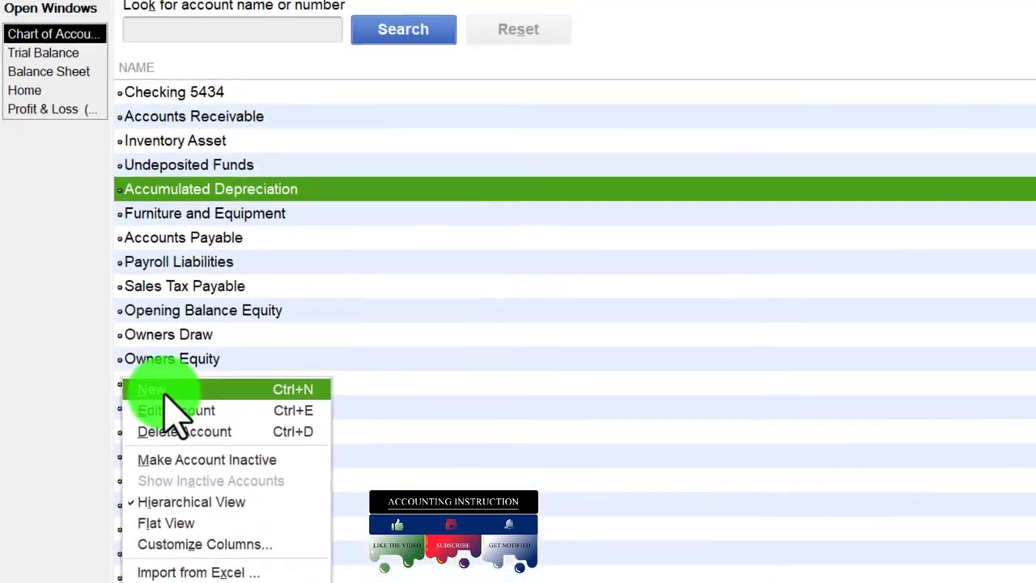
click(166, 392)
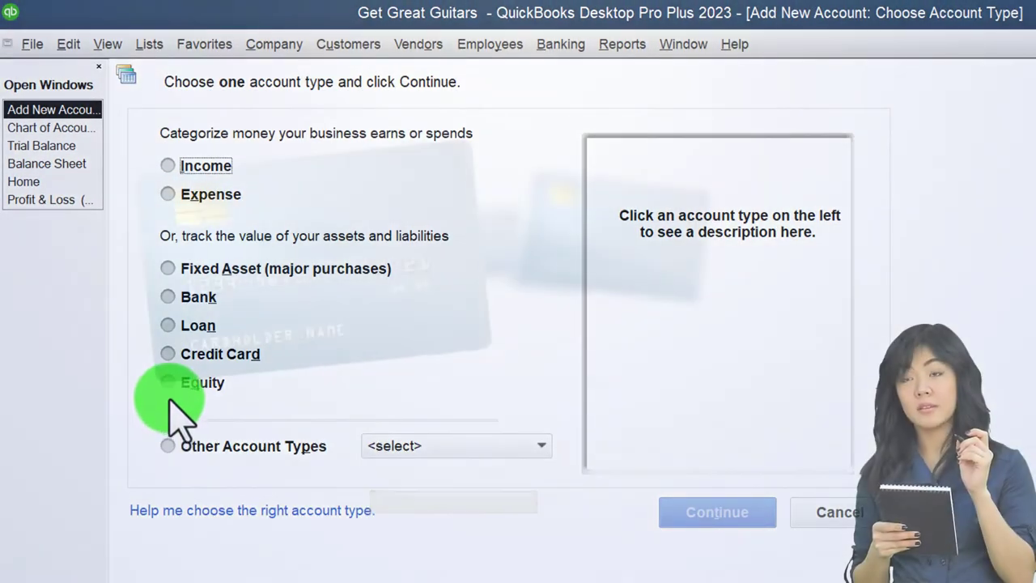
click(168, 356)
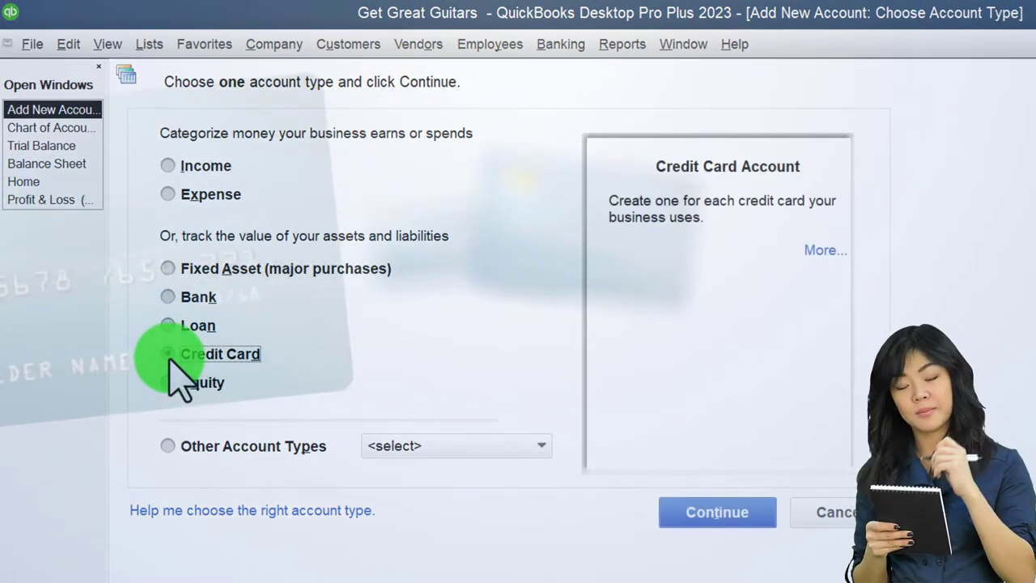
click(705, 511)
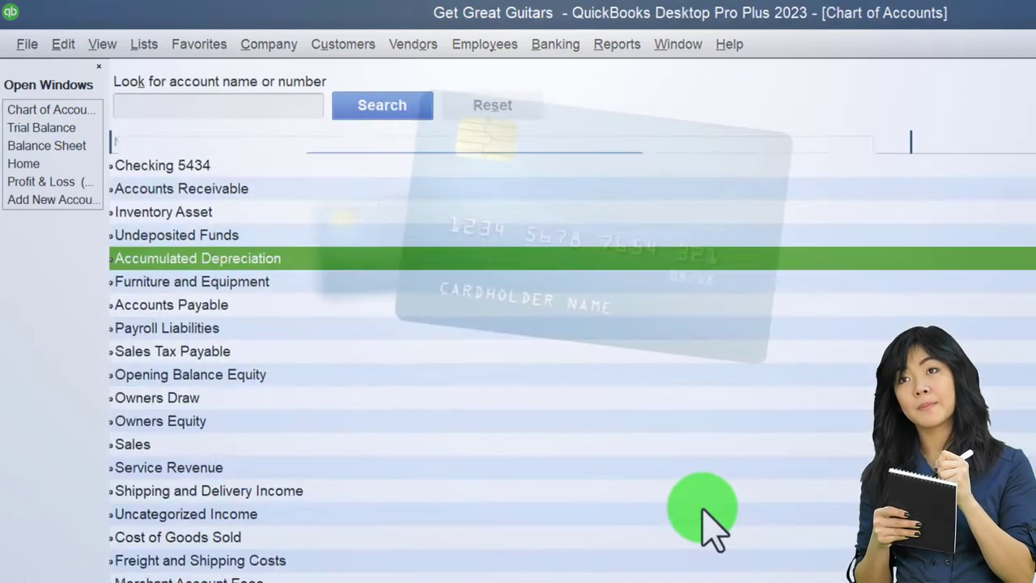
text(Via)
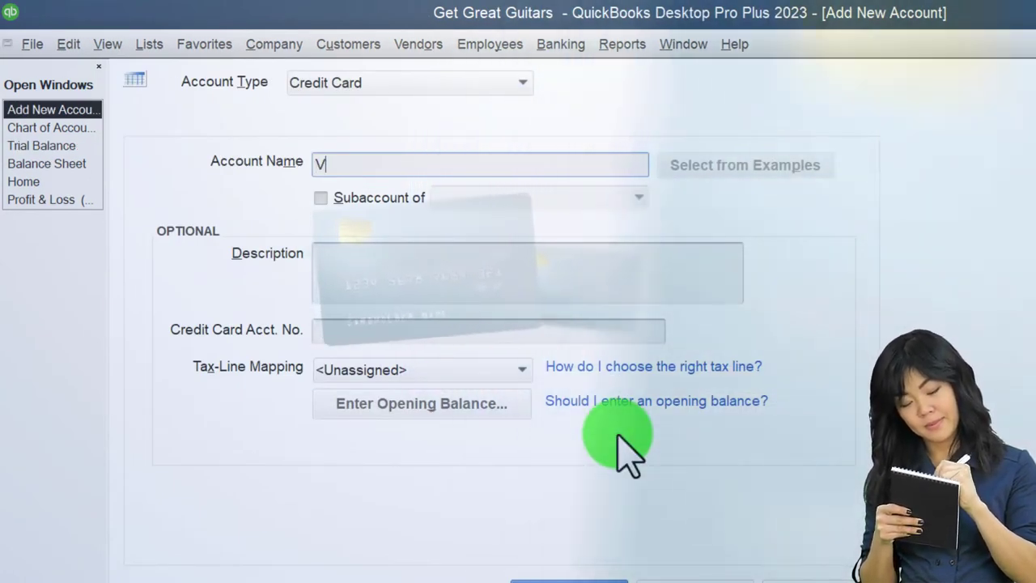
key(BackSpace)
text(sa)
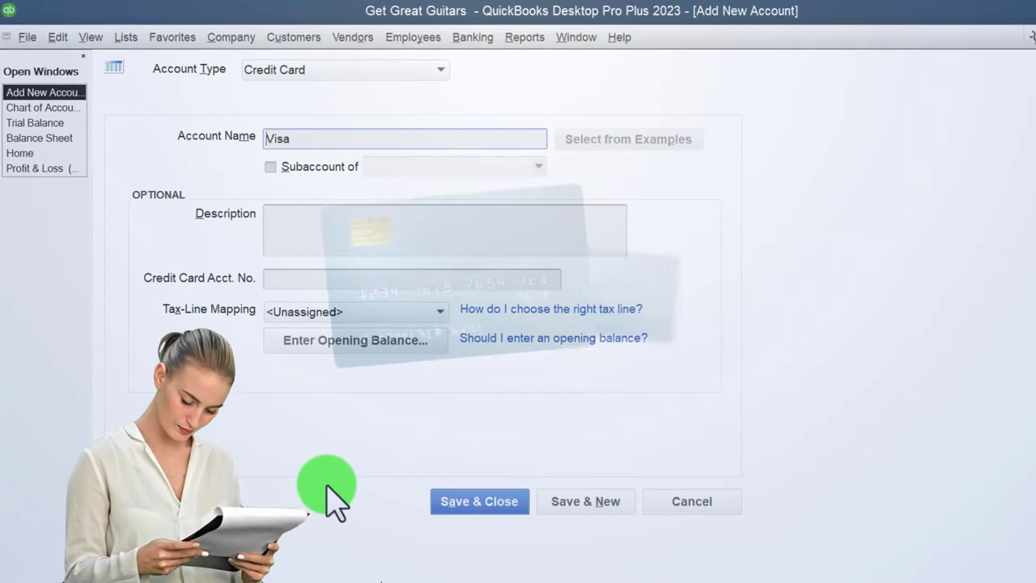
Enter a statement ending balance of 1,000.00 as of 12/31/2022 for Visa and save the account without setting up a bank feed
click(318, 347)
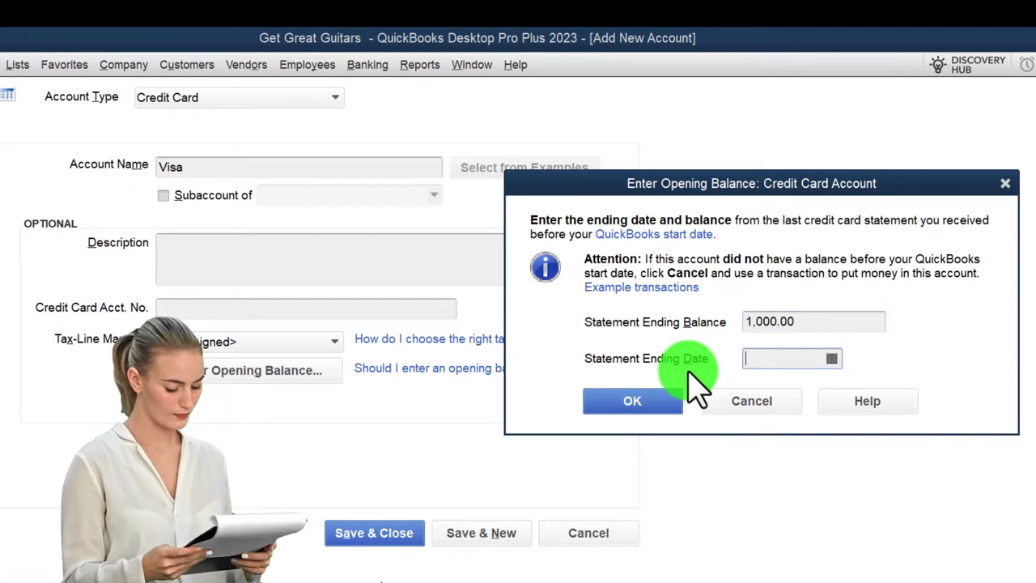
click(832, 358)
click(891, 389)
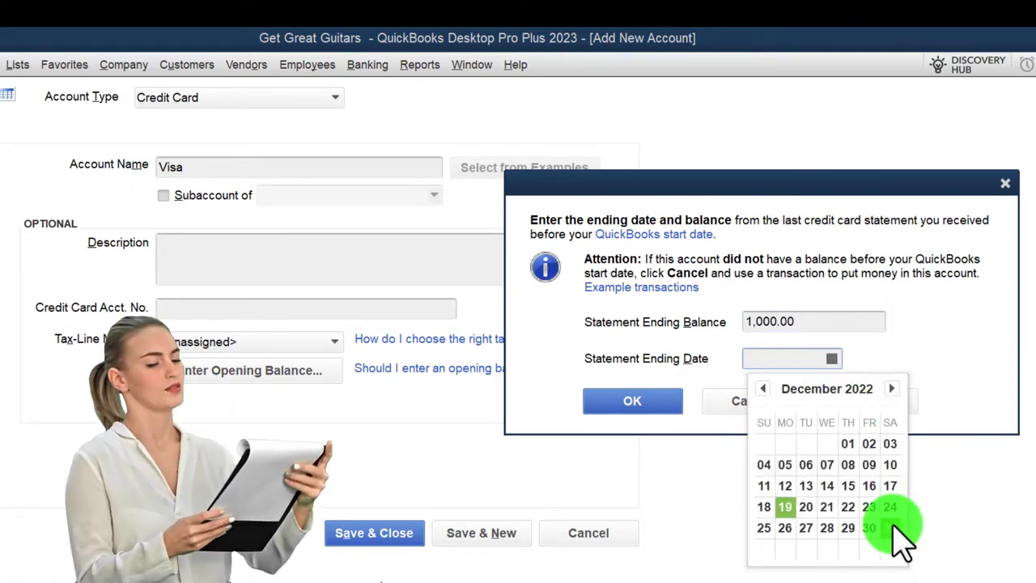
click(891, 528)
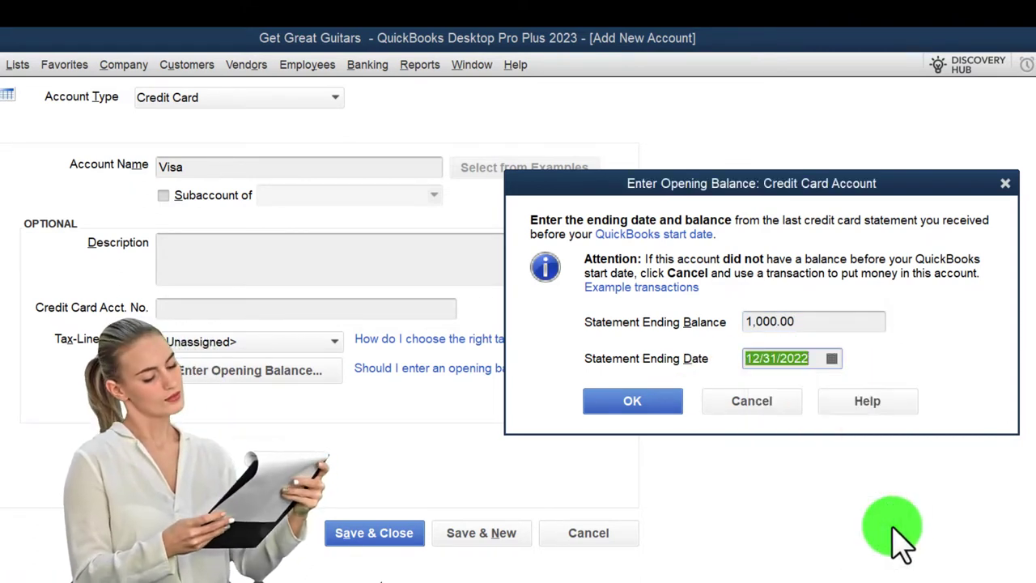
click(652, 404)
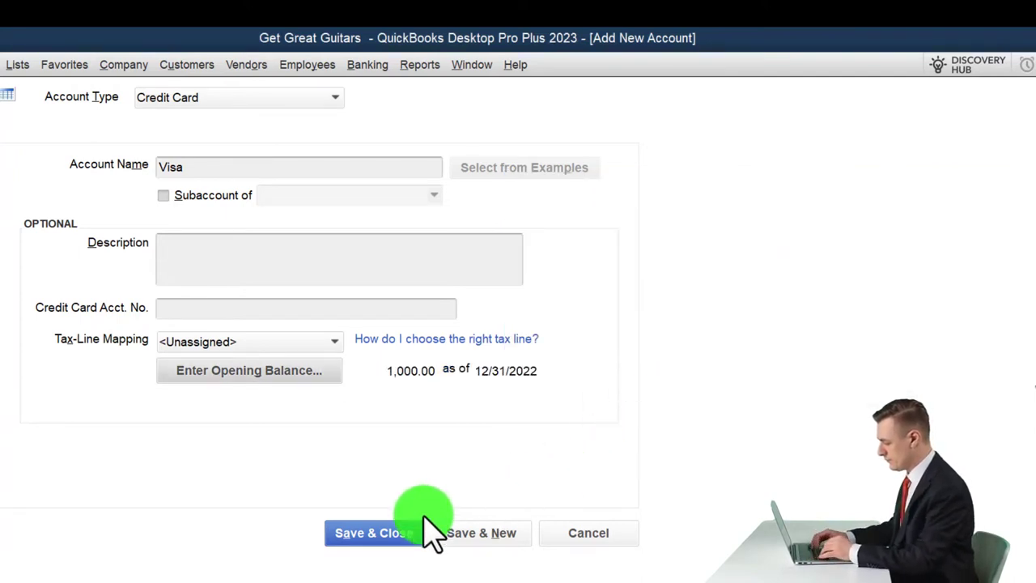
click(374, 533)
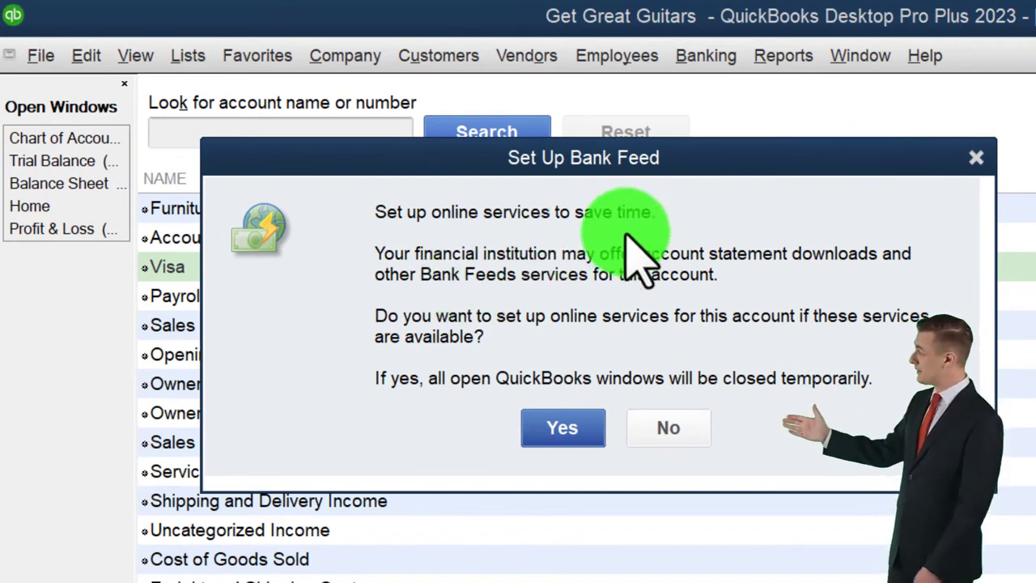
click(976, 158)
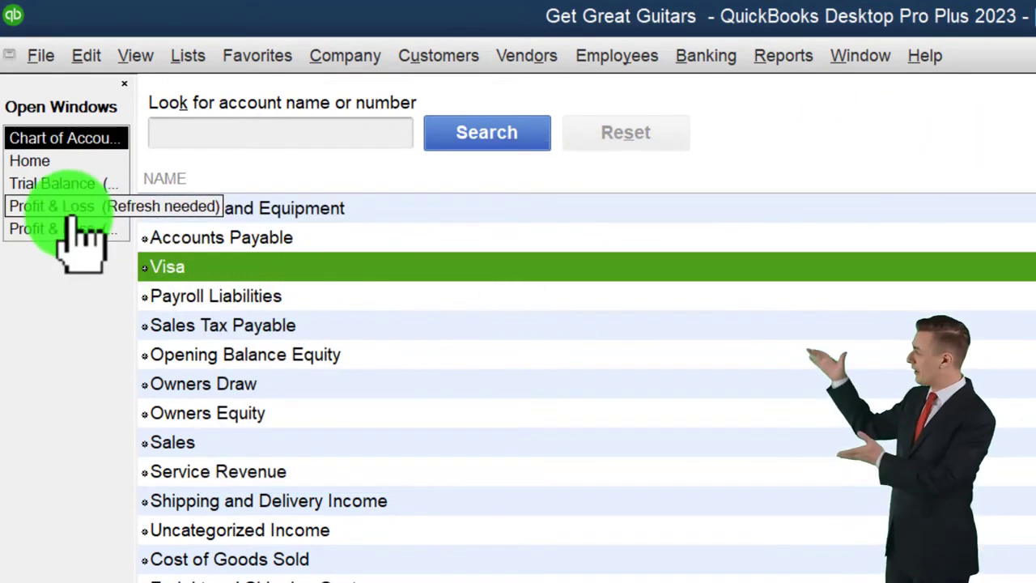
Drill down from the Visa balance on the Trial Balance to its credit card charge, check the account line, and return to the report
click(50, 186)
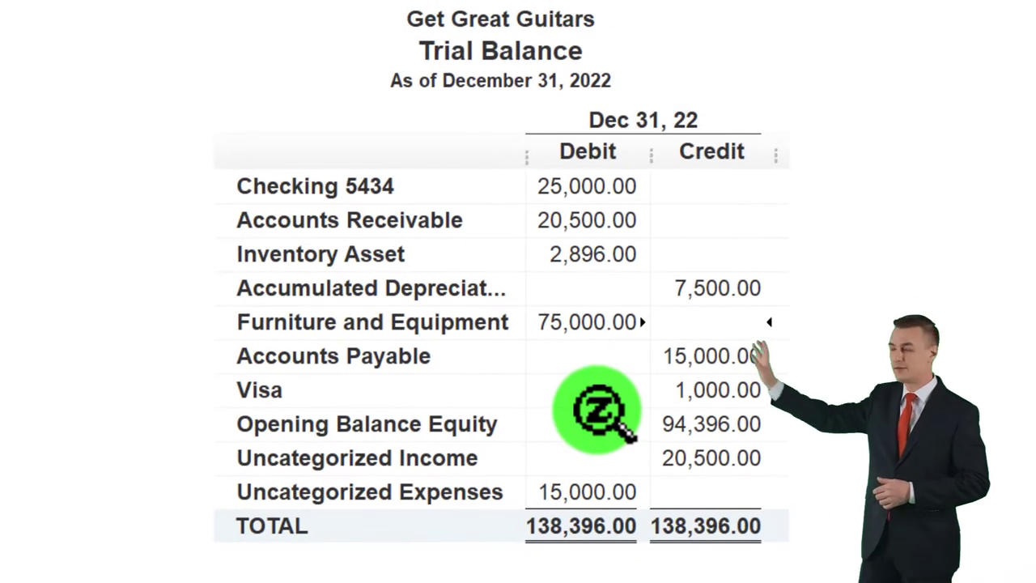
click(692, 388)
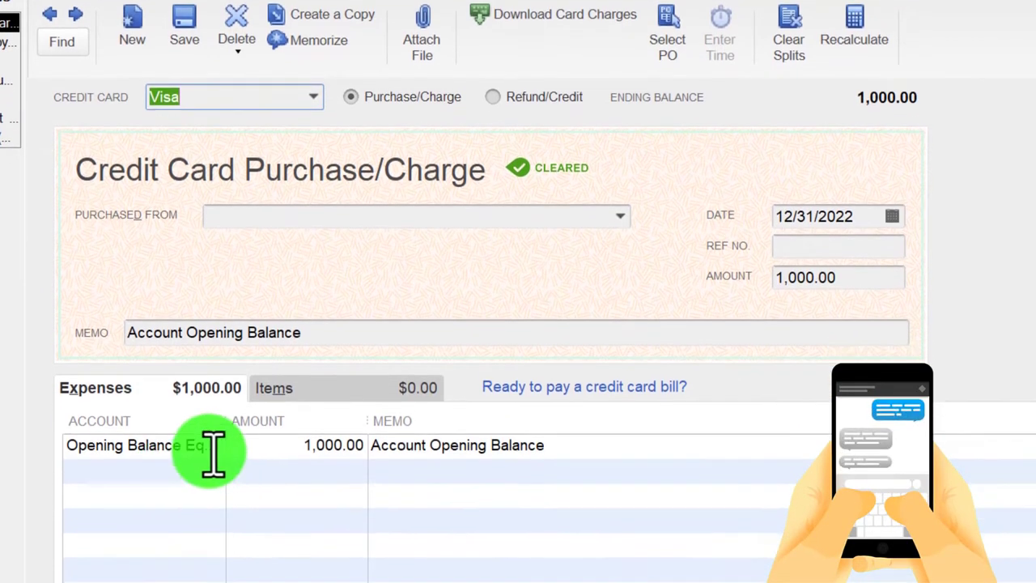
click(214, 492)
click(215, 490)
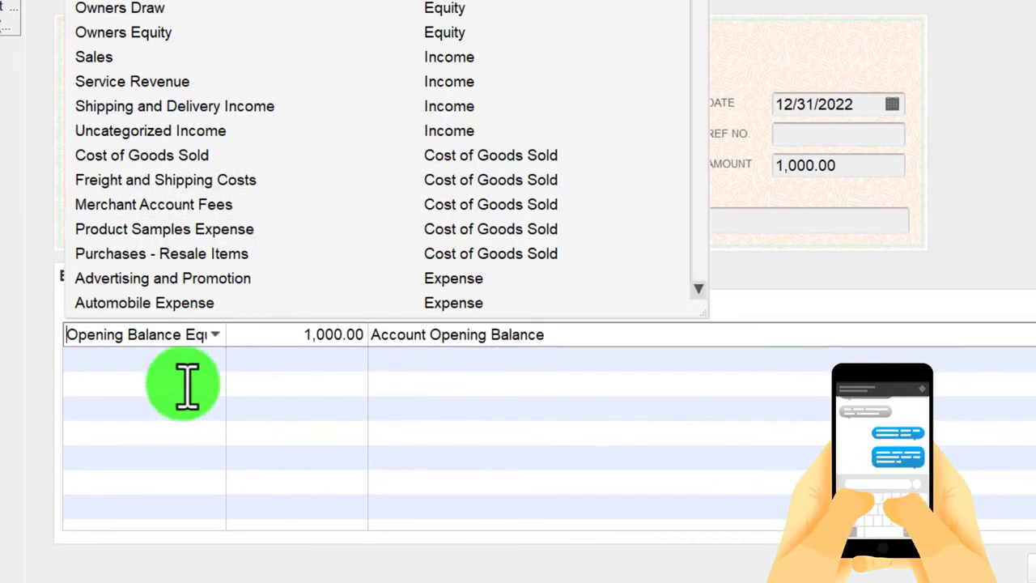
click(196, 364)
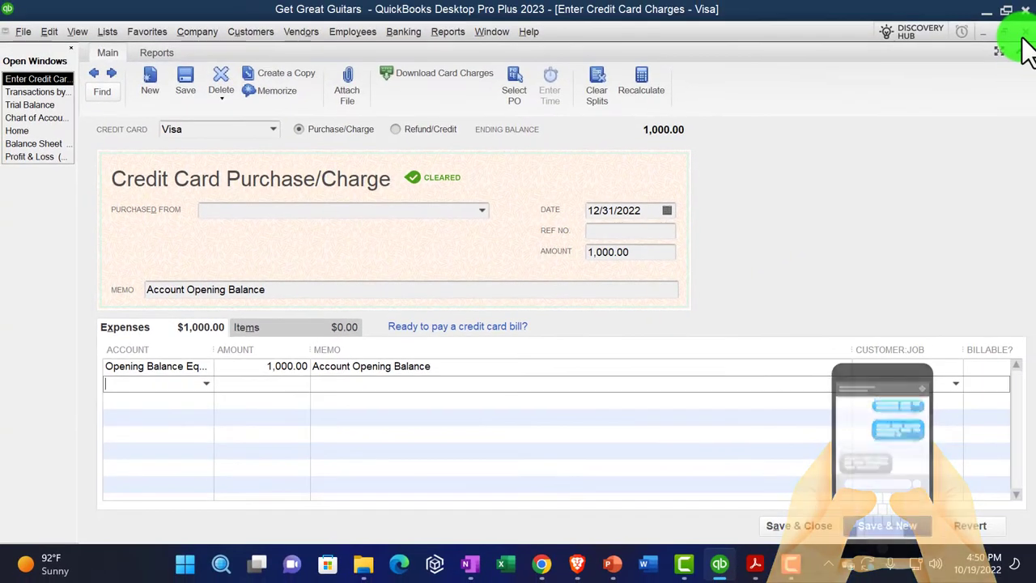
click(1022, 39)
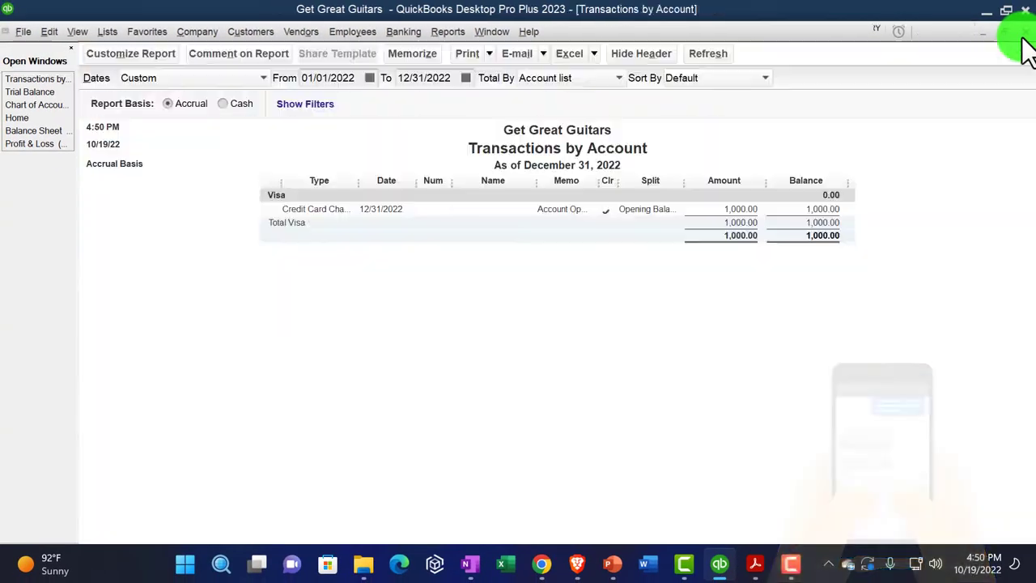
click(1022, 39)
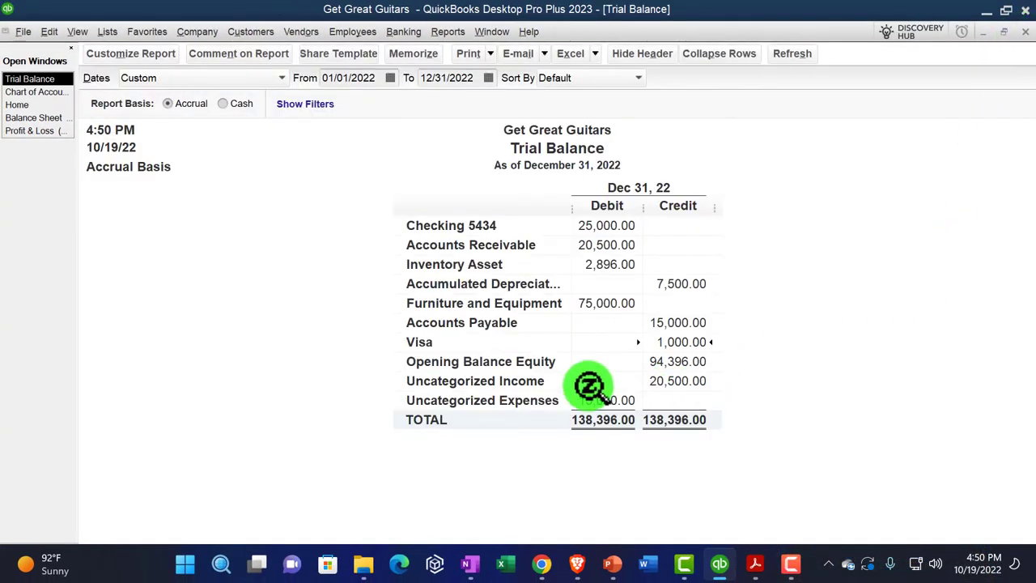
Examine the Opening Balance Equity transactions from the Trial Balance, close the detail, and check the liabilities on the Balance Sheet
double_click(671, 361)
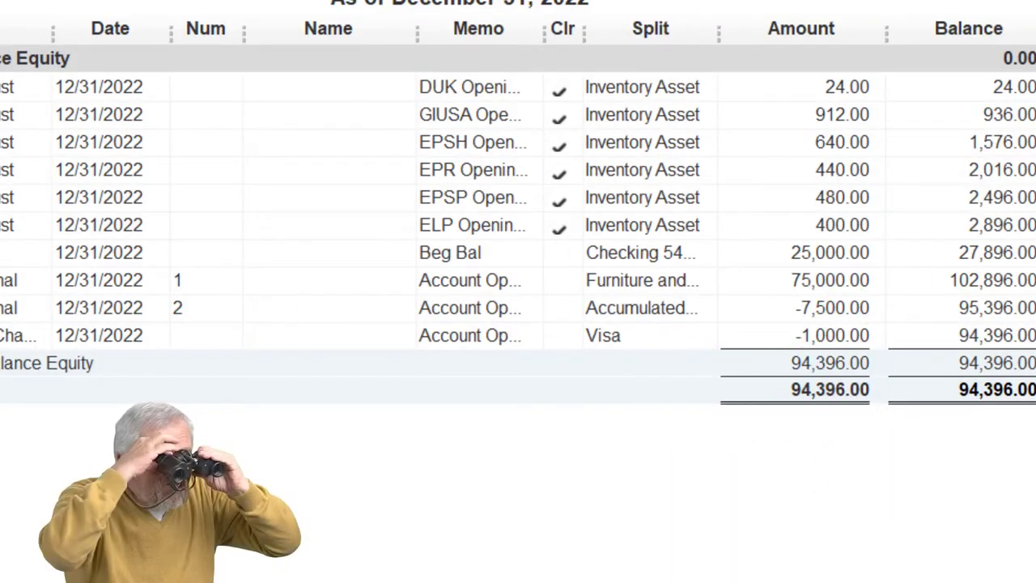
key(Escape)
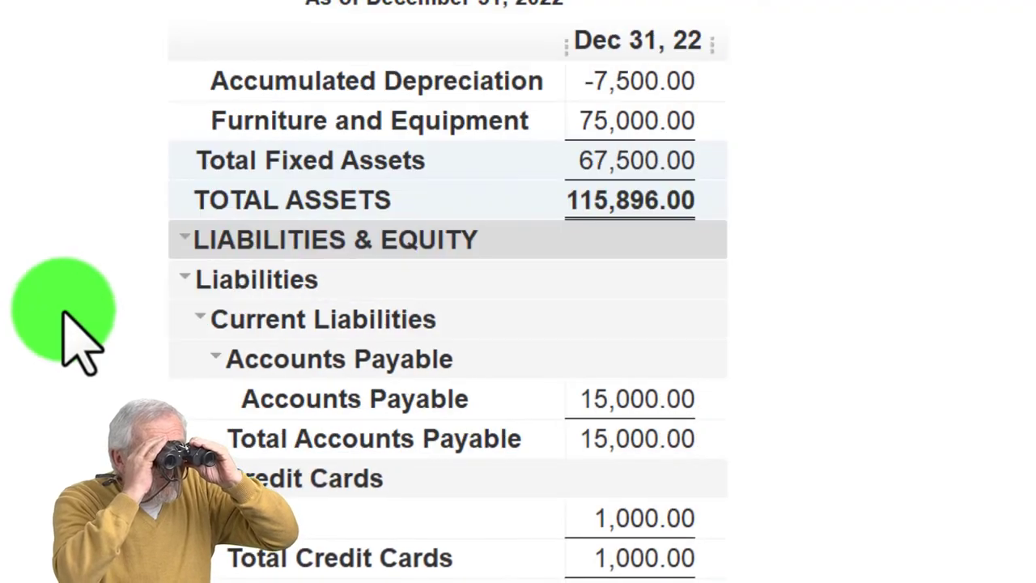
scroll(70, 336, down, 3)
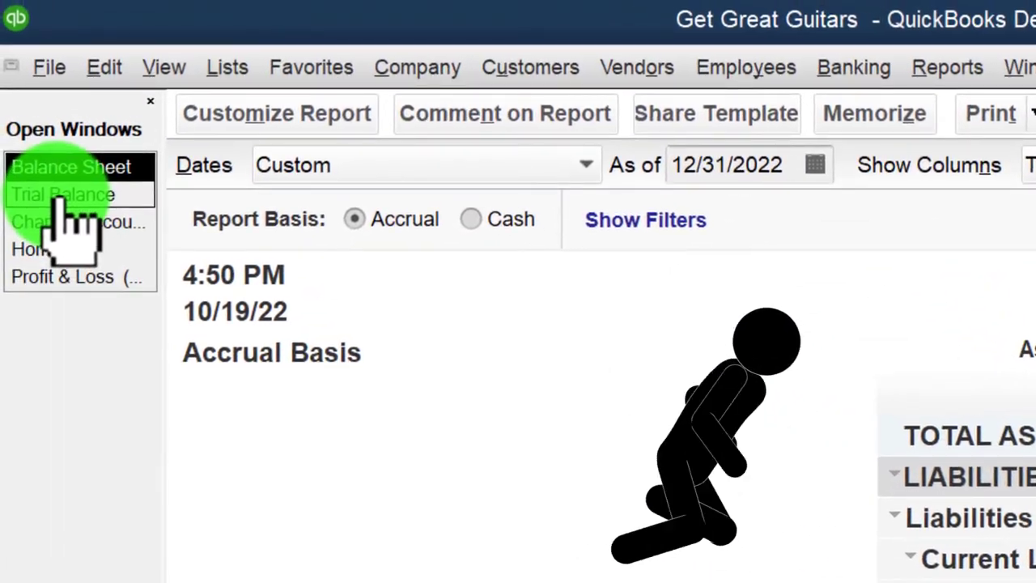
Review the Trial Balance and the Chart of Accounts, and read through the assets, liabilities and equity on the Balance Sheet
click(59, 198)
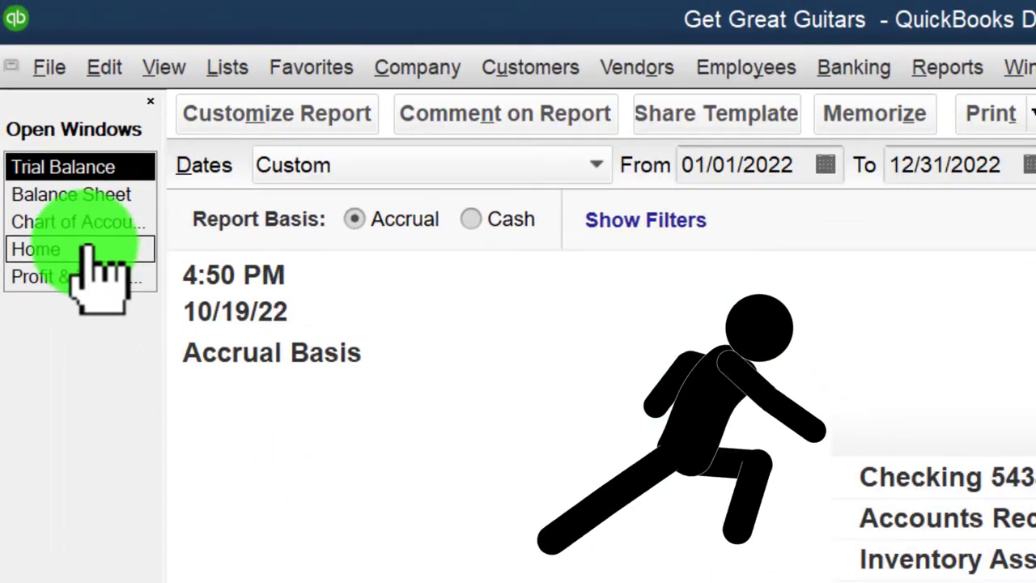
click(81, 222)
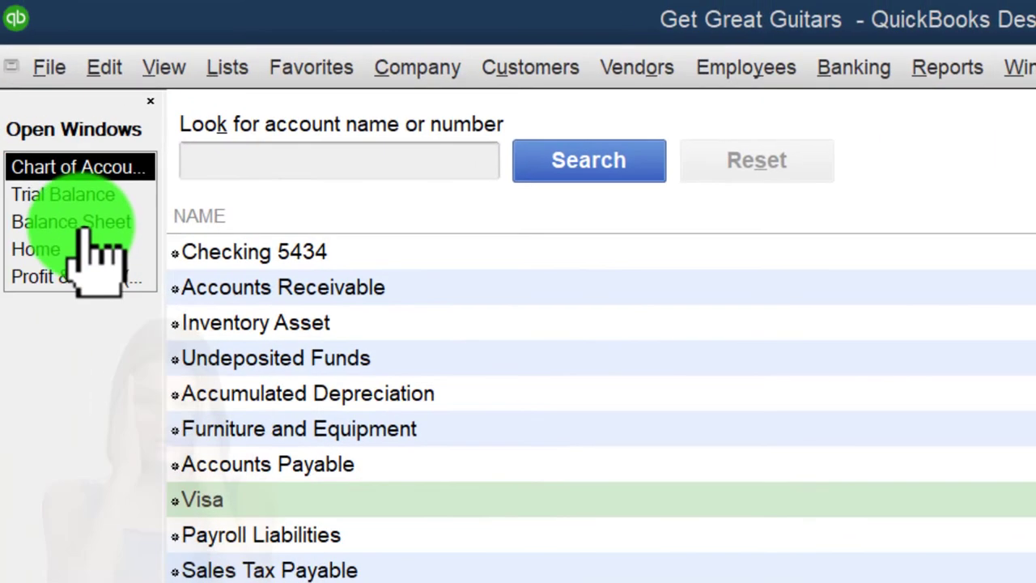
click(85, 225)
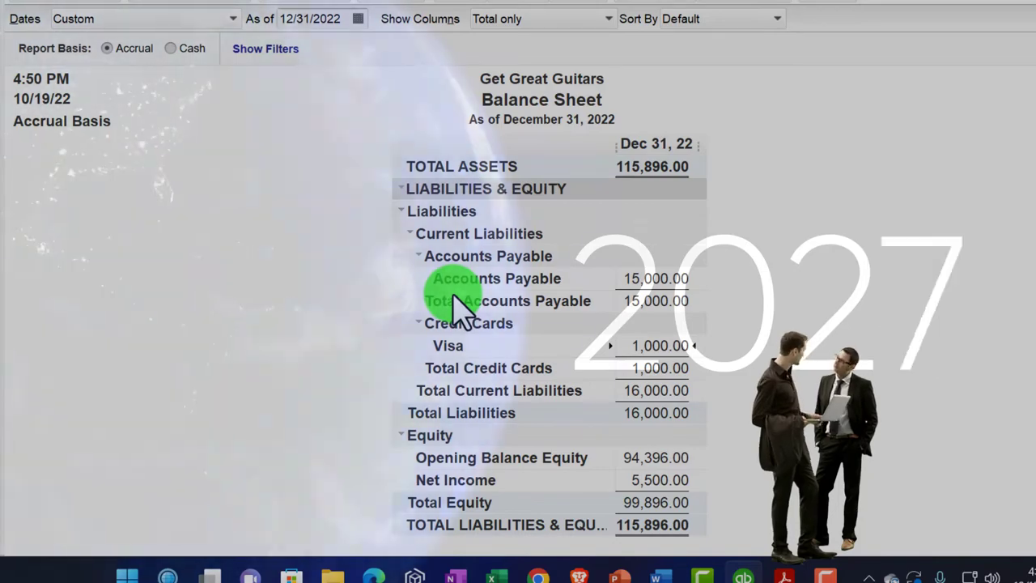
scroll(453, 304, up, 6)
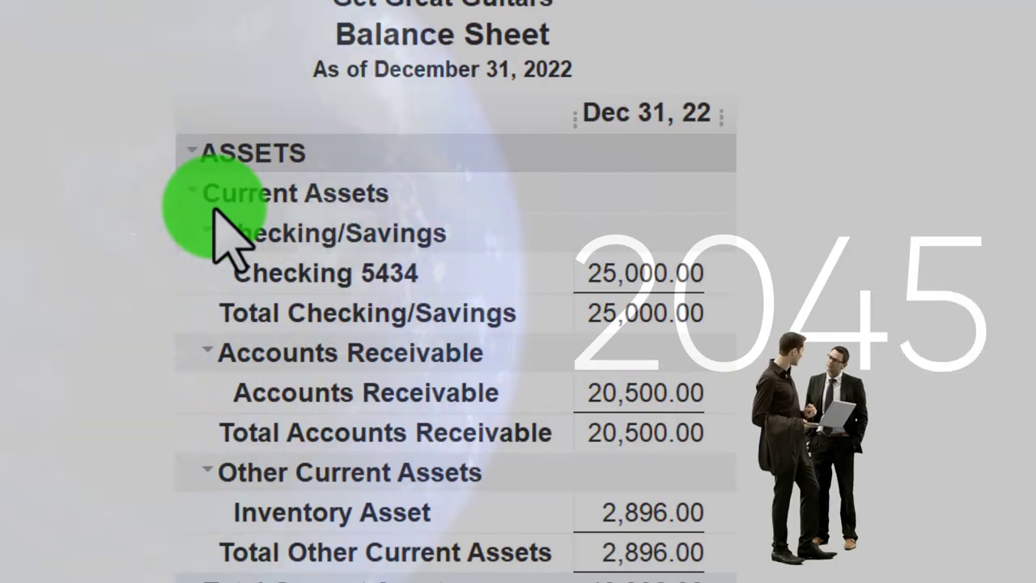
scroll(17, 485, down, 4)
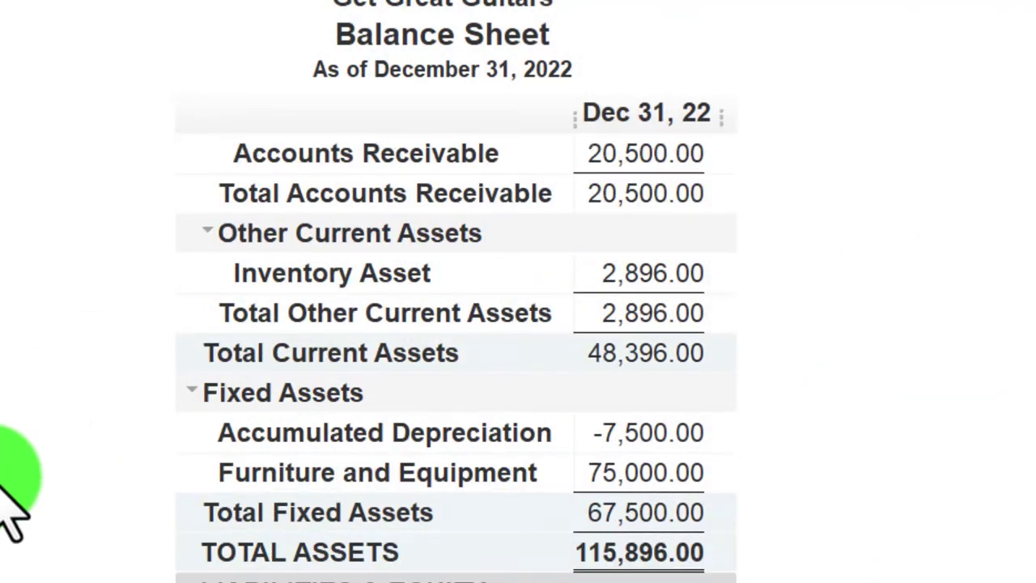
scroll(16, 518, down, 3)
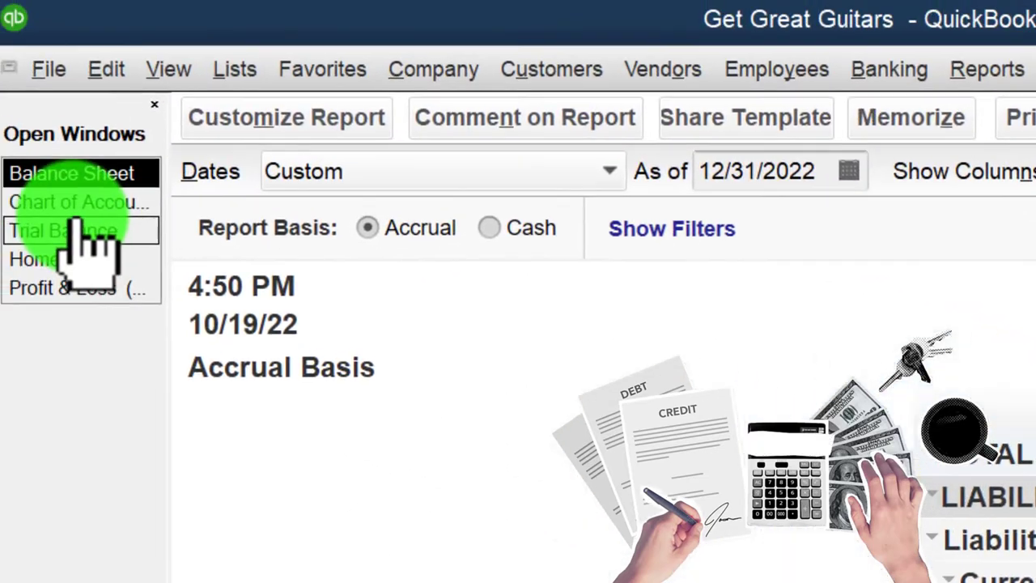
Start a new Loan account from the Chart of Accounts and name it Loan Payable
click(0, 119)
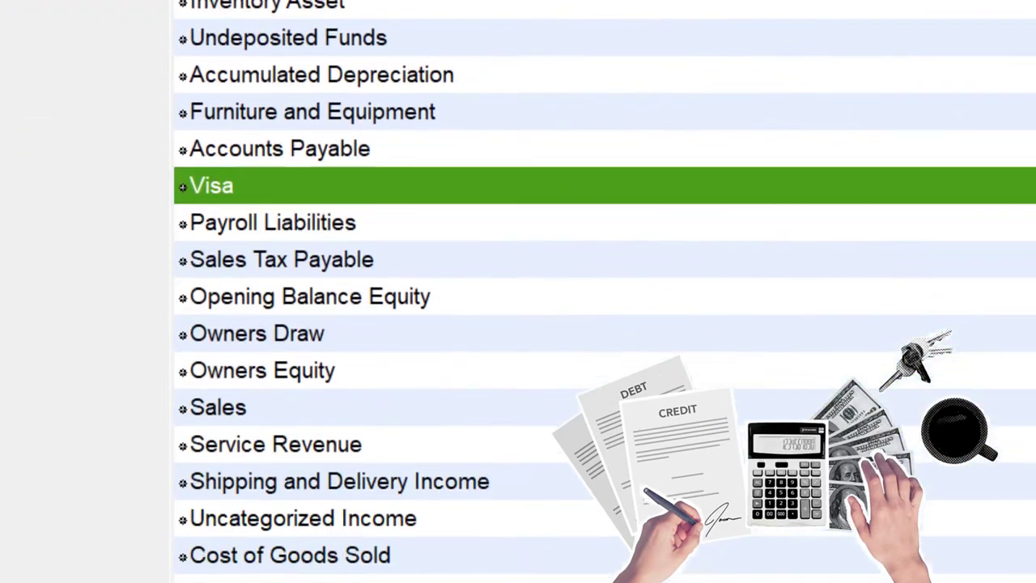
click(296, 511)
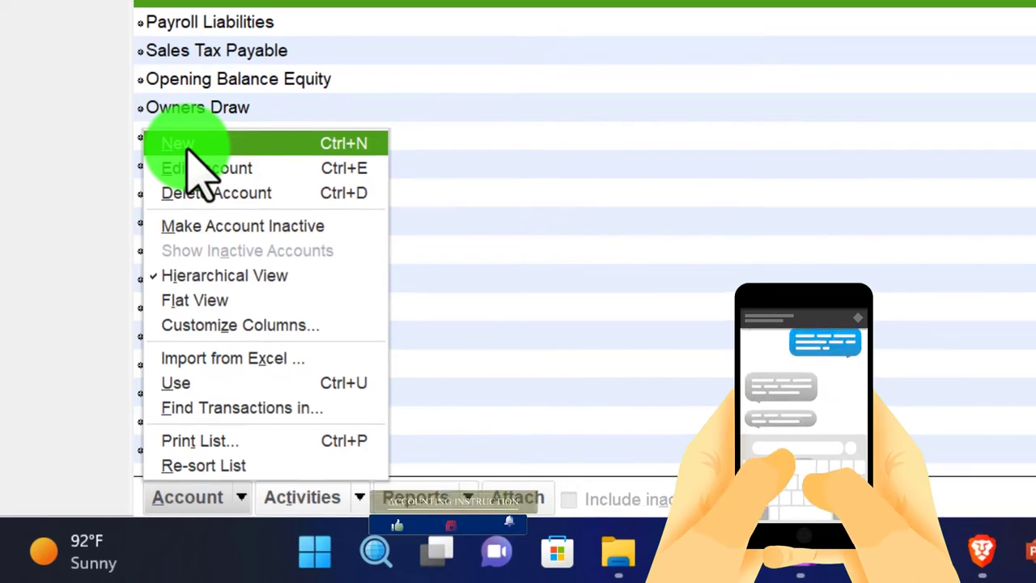
click(188, 145)
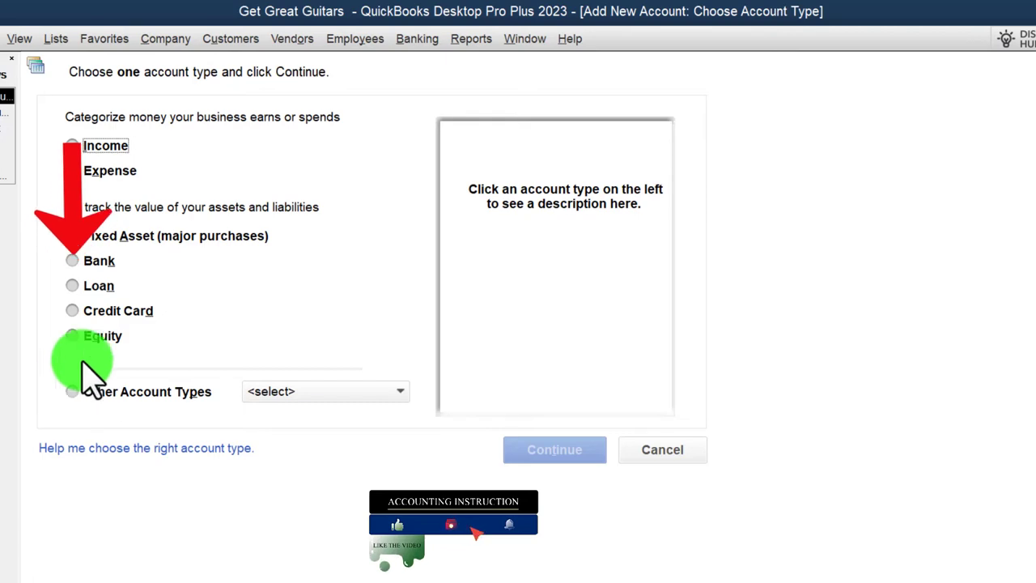
click(73, 287)
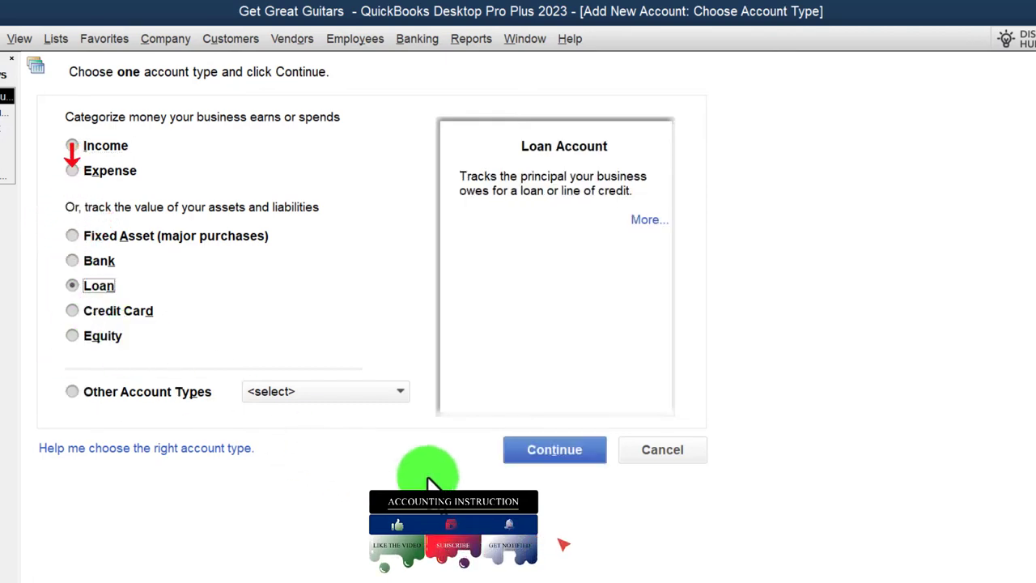
click(555, 450)
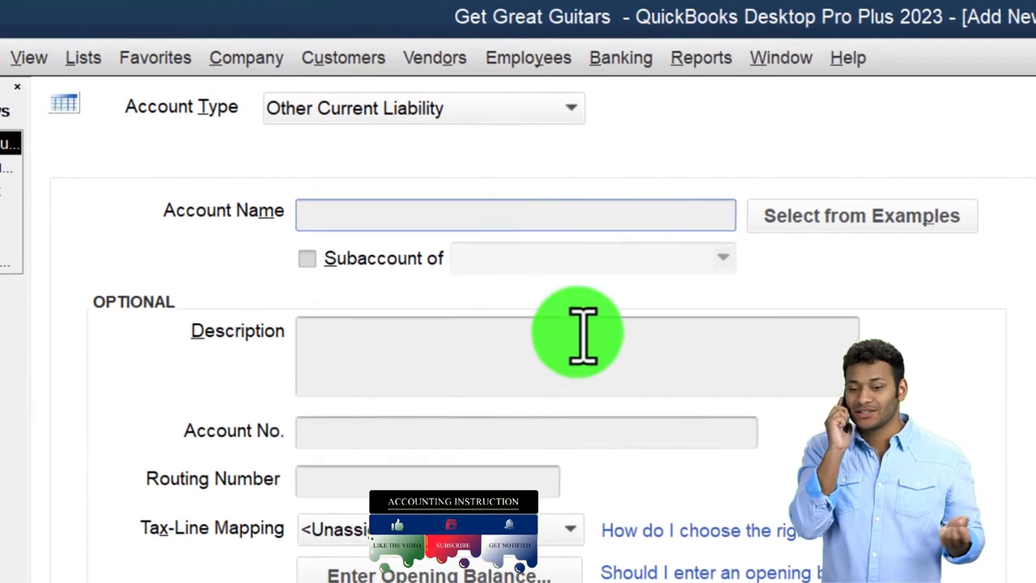
text(Loan Payable)
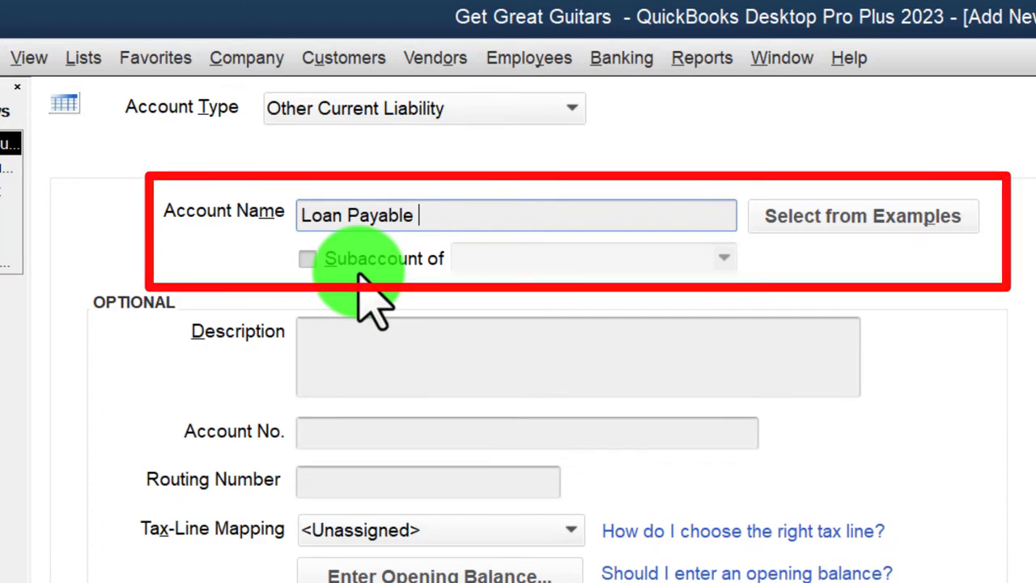
Enter an opening balance of 22,000.00 as of 12/31/2022 for Loan Payable and save the account
click(481, 566)
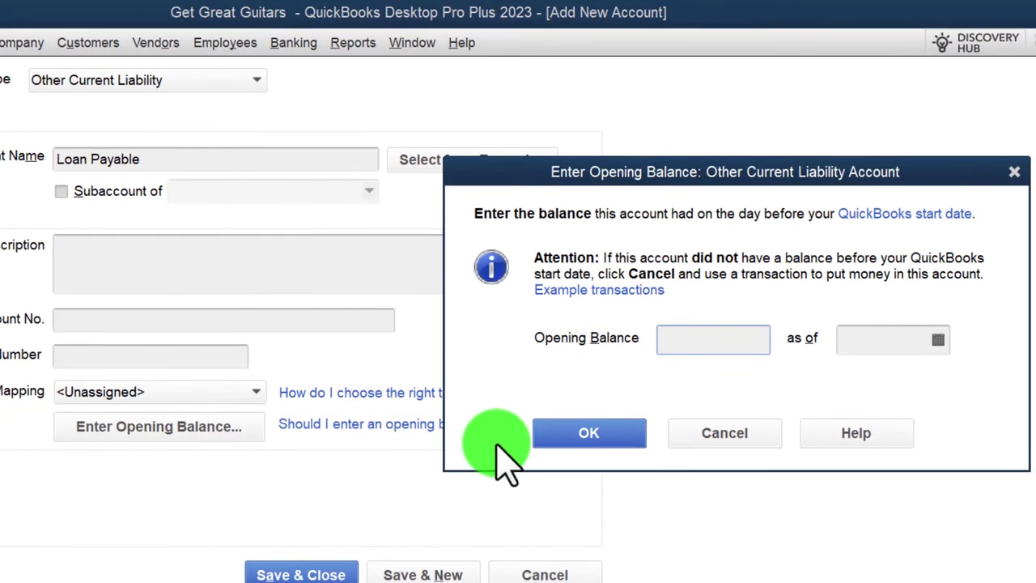
text(22,000)
key(Tab)
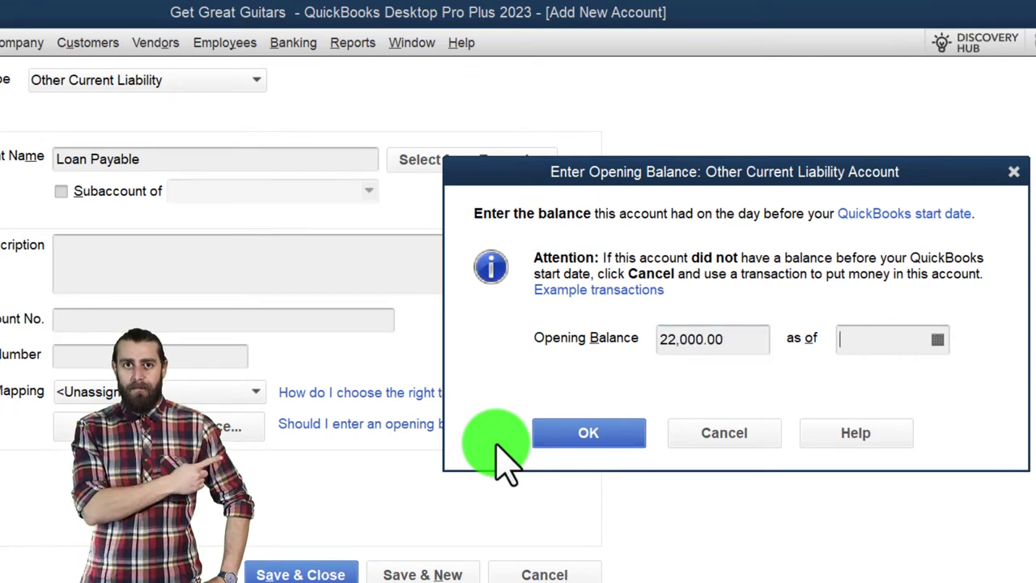
click(936, 340)
click(1005, 376)
click(1005, 376)
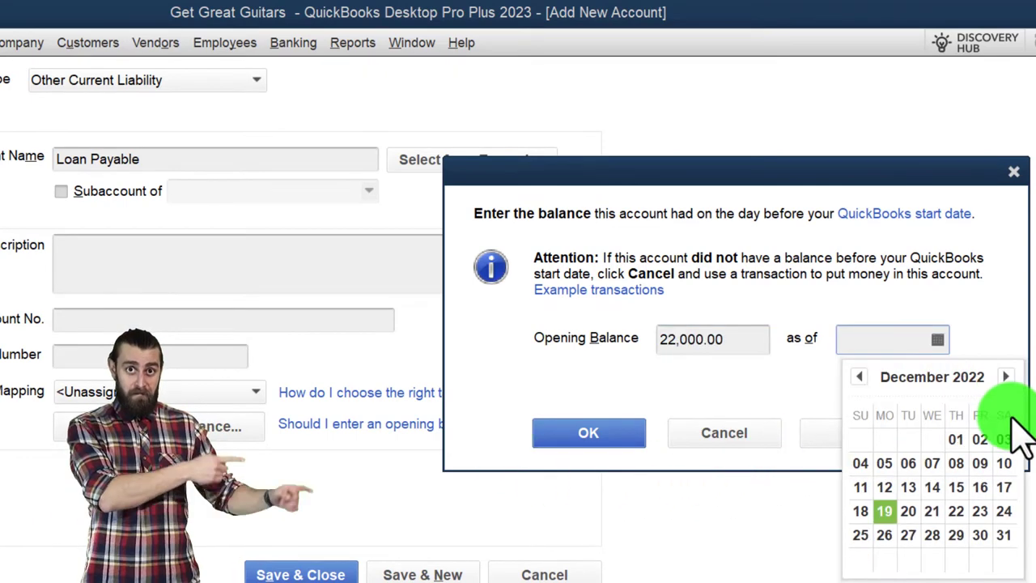
click(1003, 535)
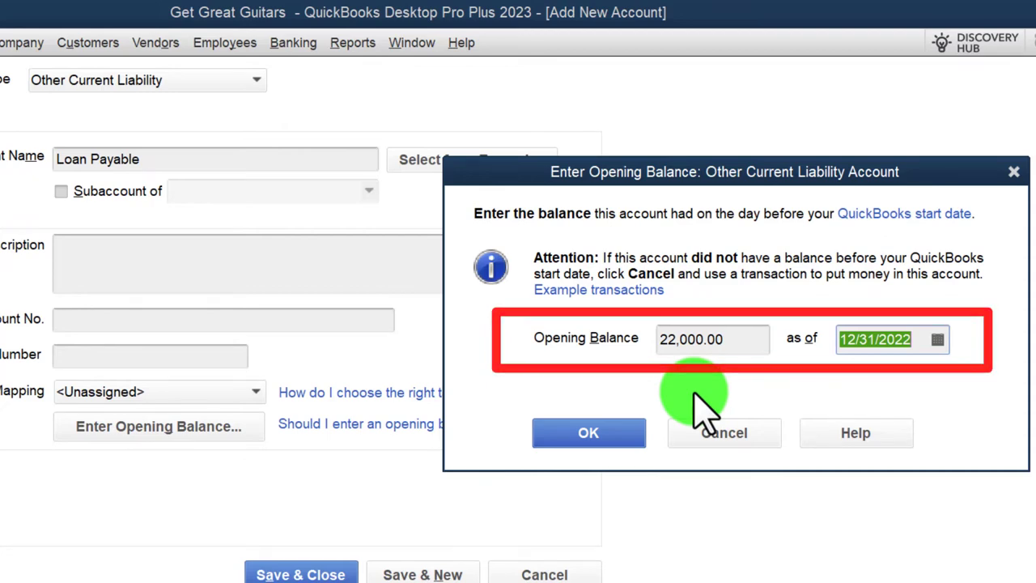
click(588, 433)
click(301, 574)
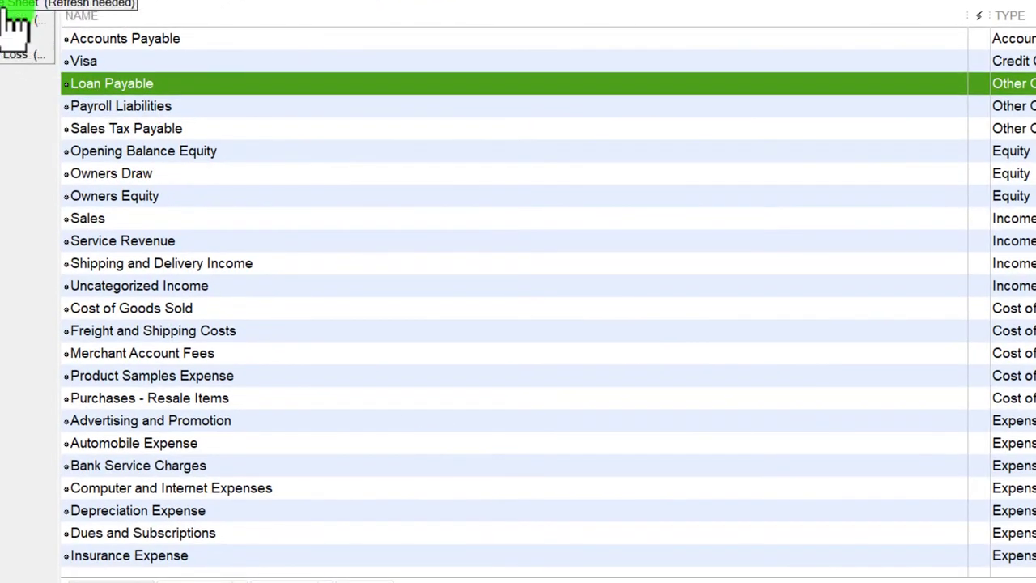
Drill down from the Loan Payable balance on the Balance Sheet to its general journal entry and return to the report
click(15, 23)
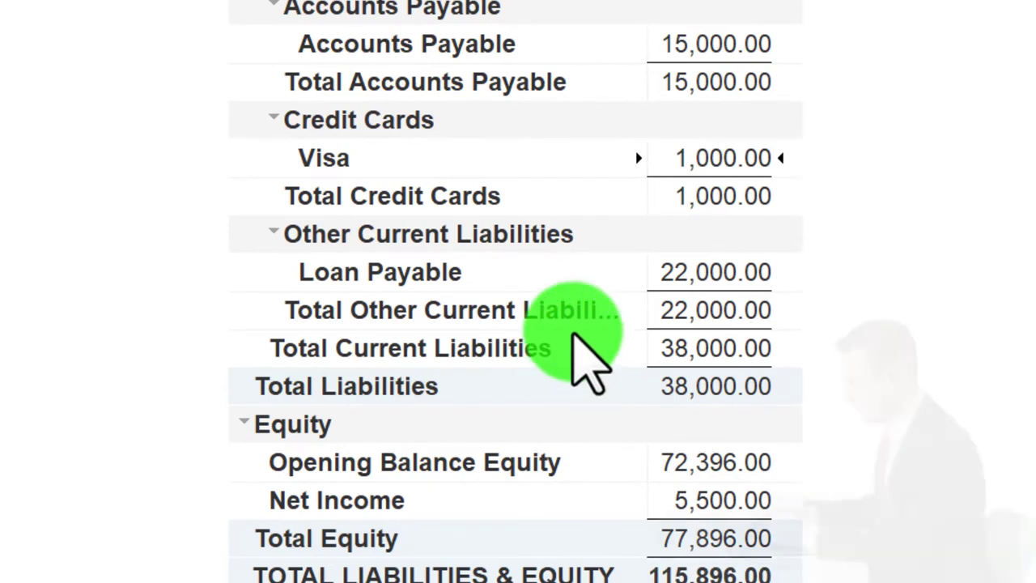
double_click(722, 273)
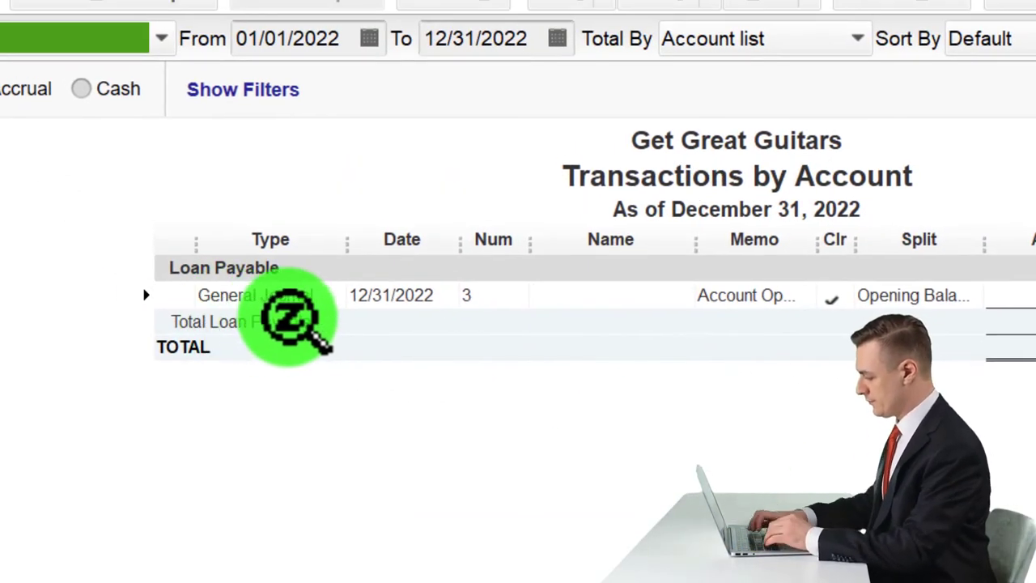
double_click(645, 254)
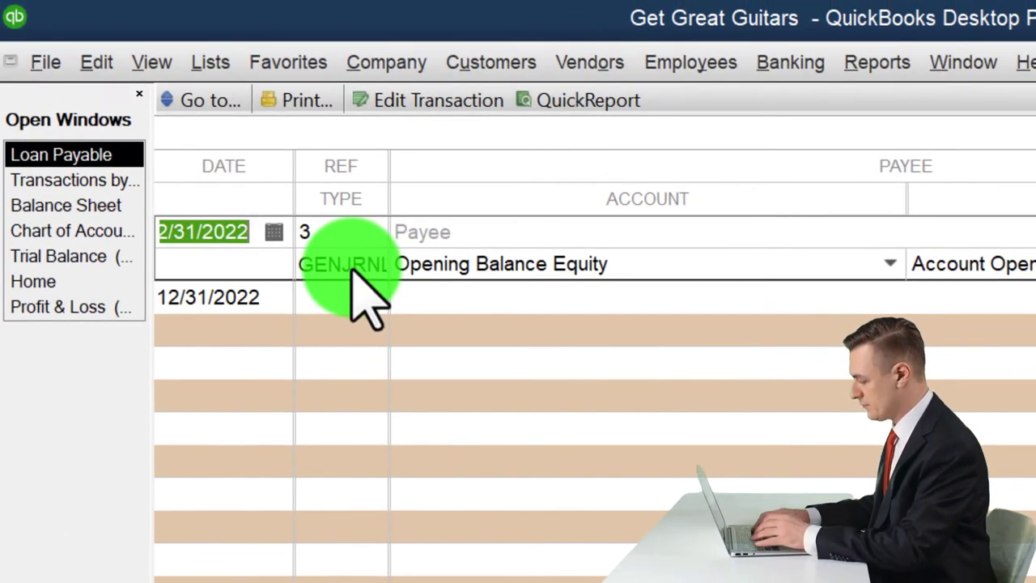
double_click(352, 267)
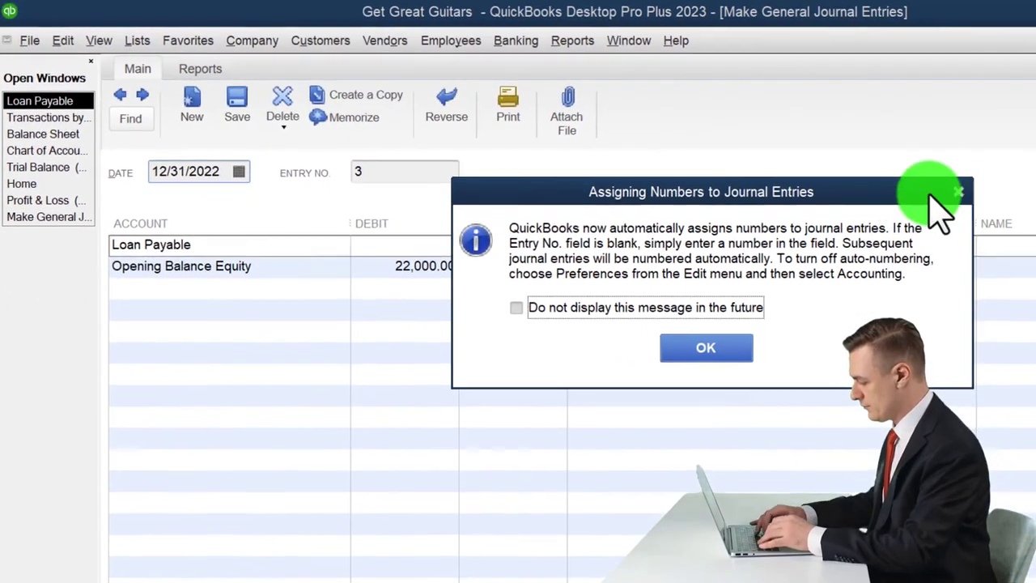
click(955, 193)
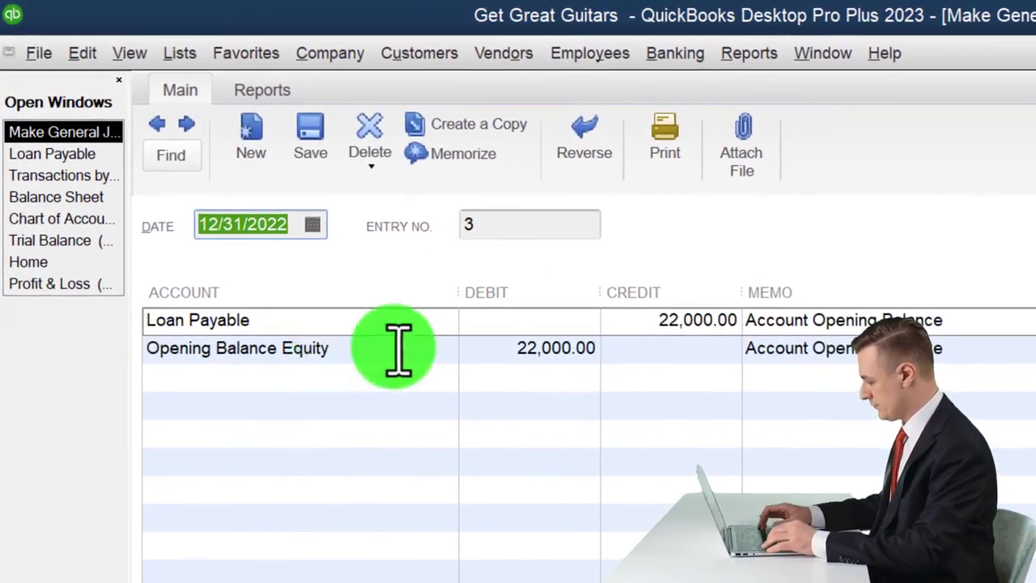
key(Escape)
key(Escape)
key(Escape)
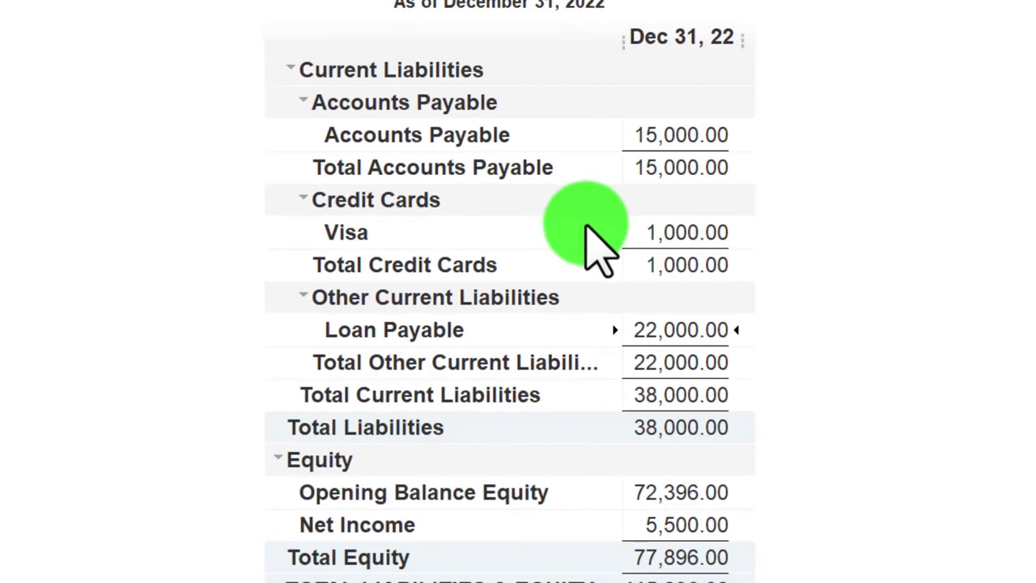
Check the Opening Balance Equity detail from the Balance Sheet and review the report's assets and liabilities
double_click(646, 497)
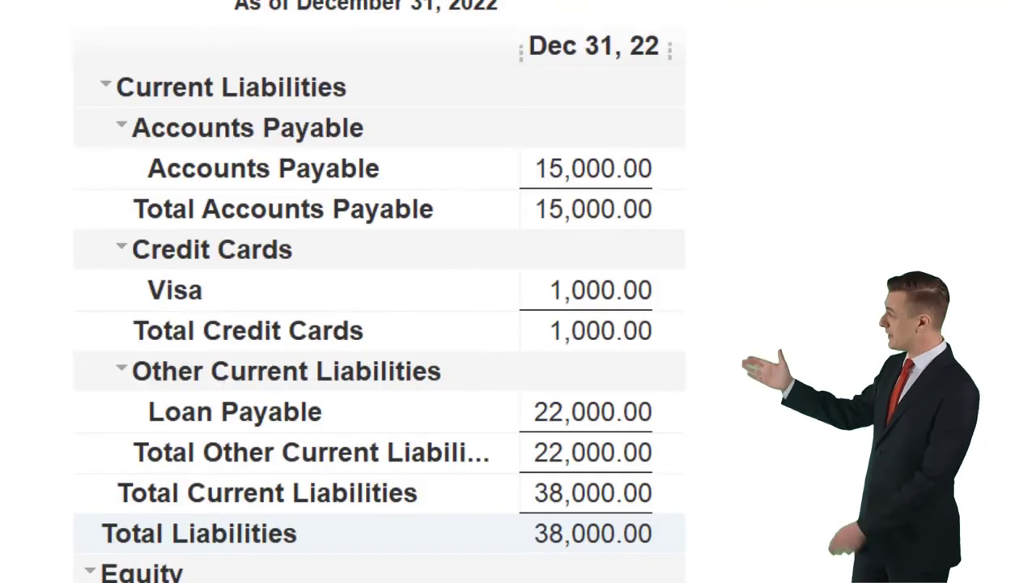
scroll(995, 312, up, 10)
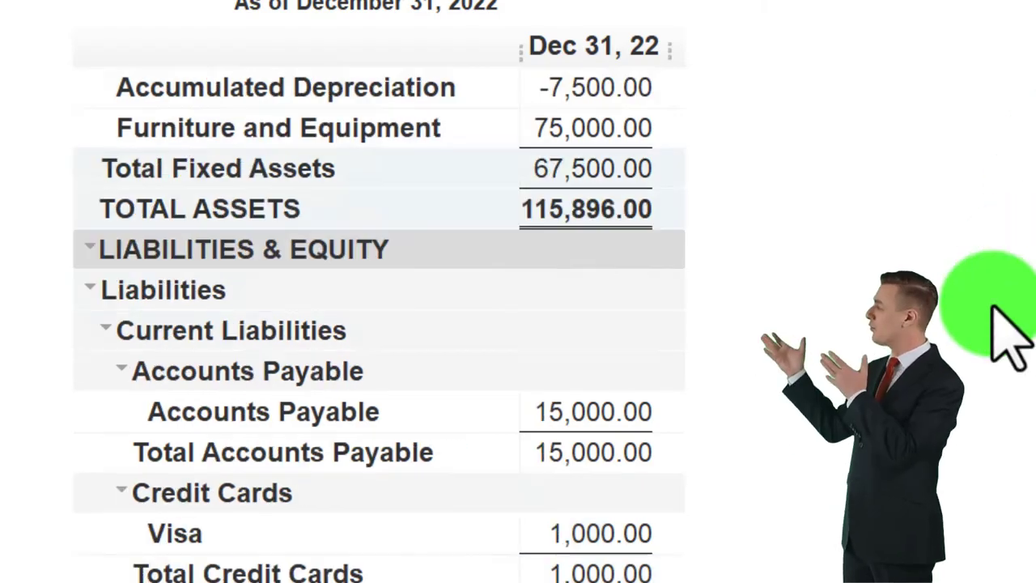
scroll(994, 307, down, 10)
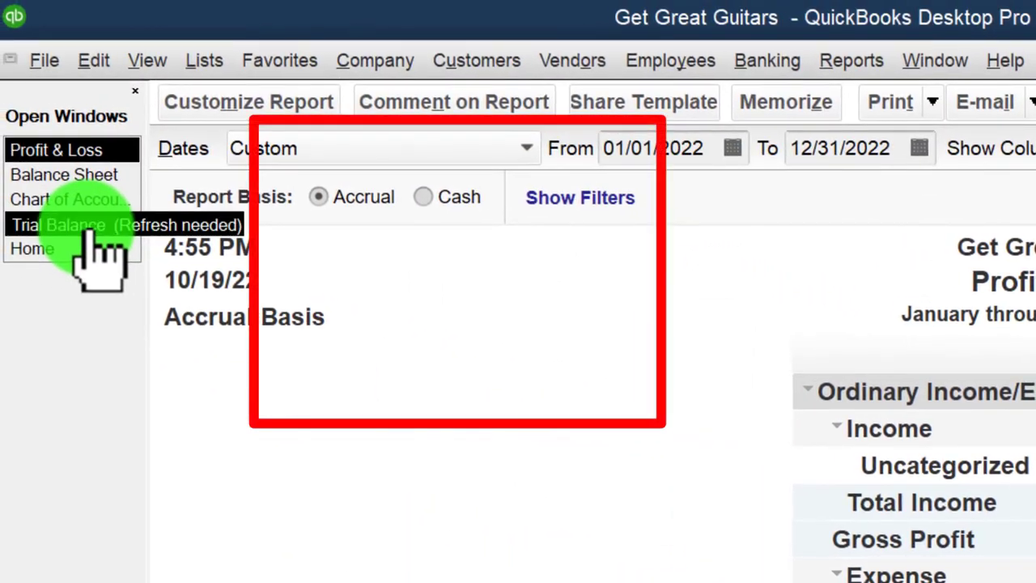
Open the Trial Balance, restore it from full size, and resize its window to a narrow, tall shape showing every account
click(0, 89)
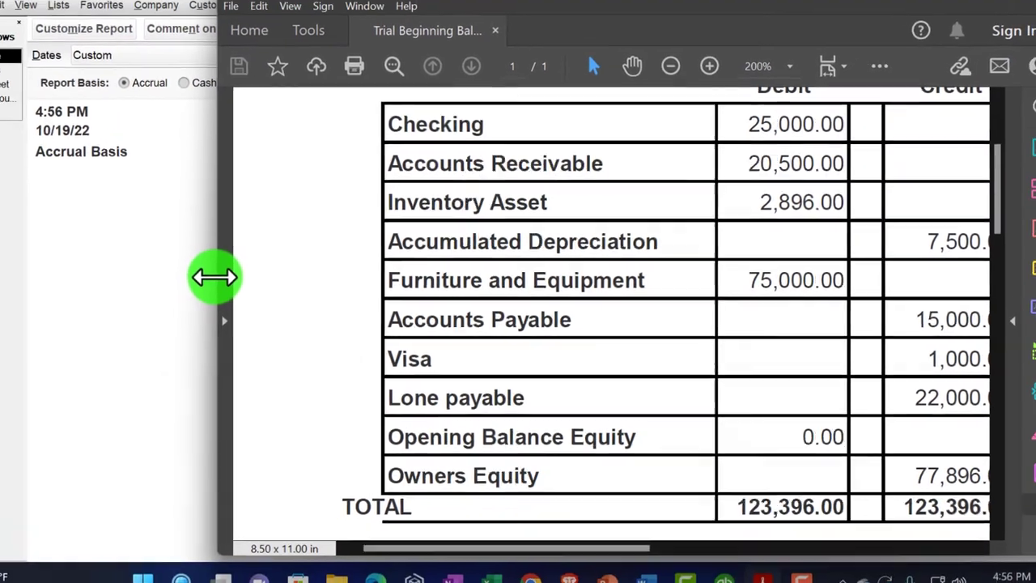
drag(215, 277, 793, 286)
click(763, 273)
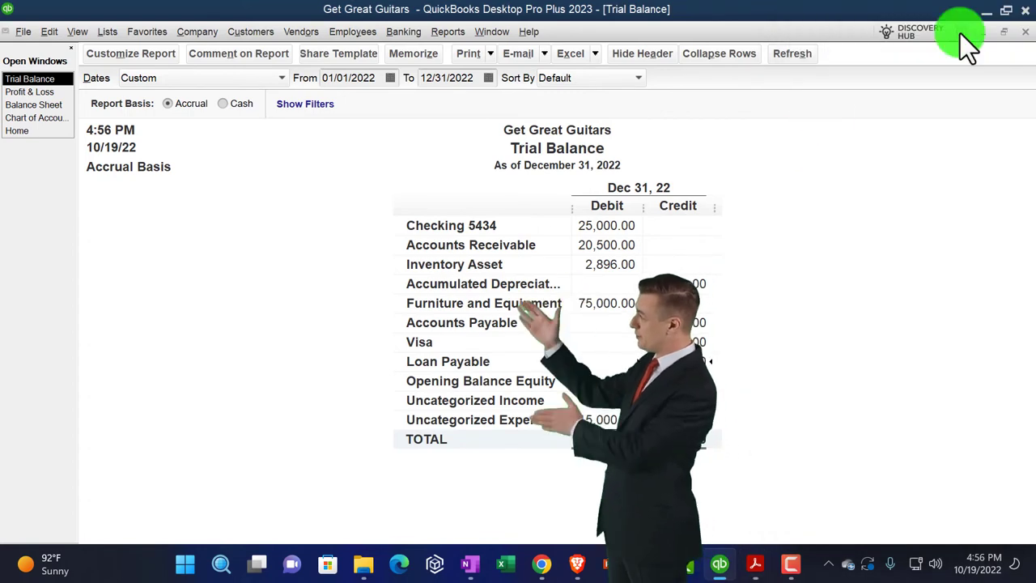
click(1005, 32)
drag(899, 182, 857, 59)
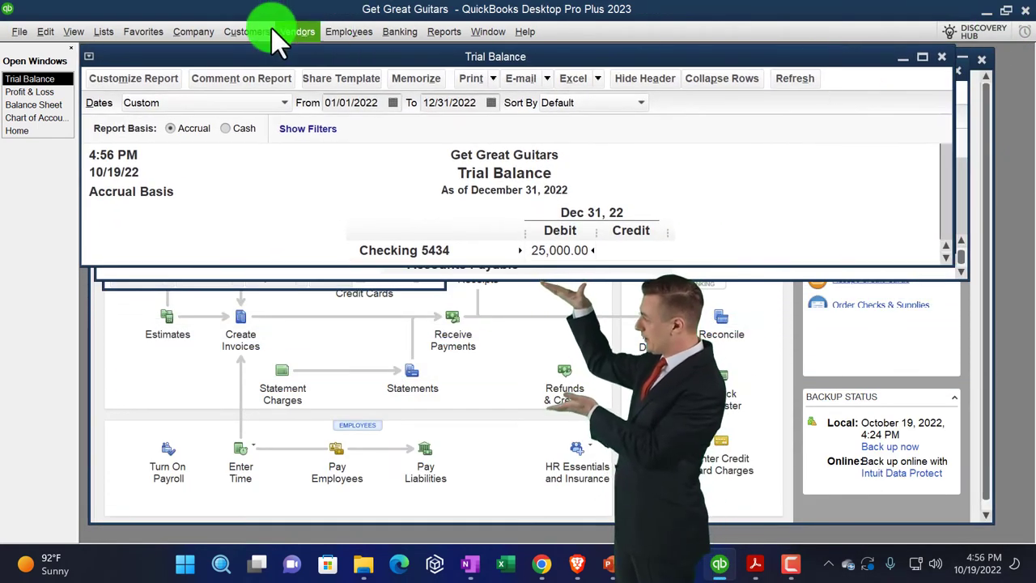
click(74, 50)
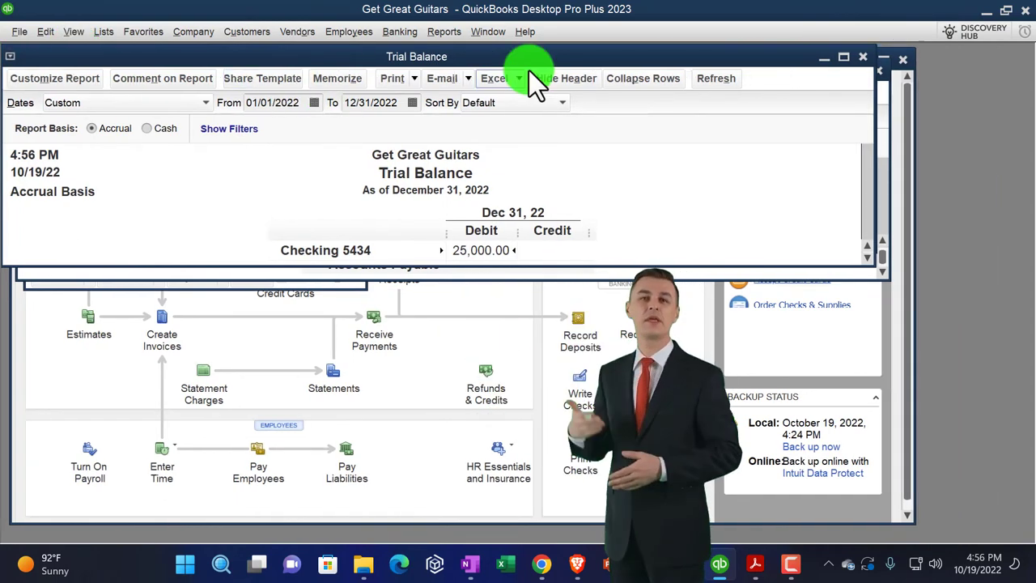
drag(531, 62, 527, 60)
drag(879, 260, 513, 522)
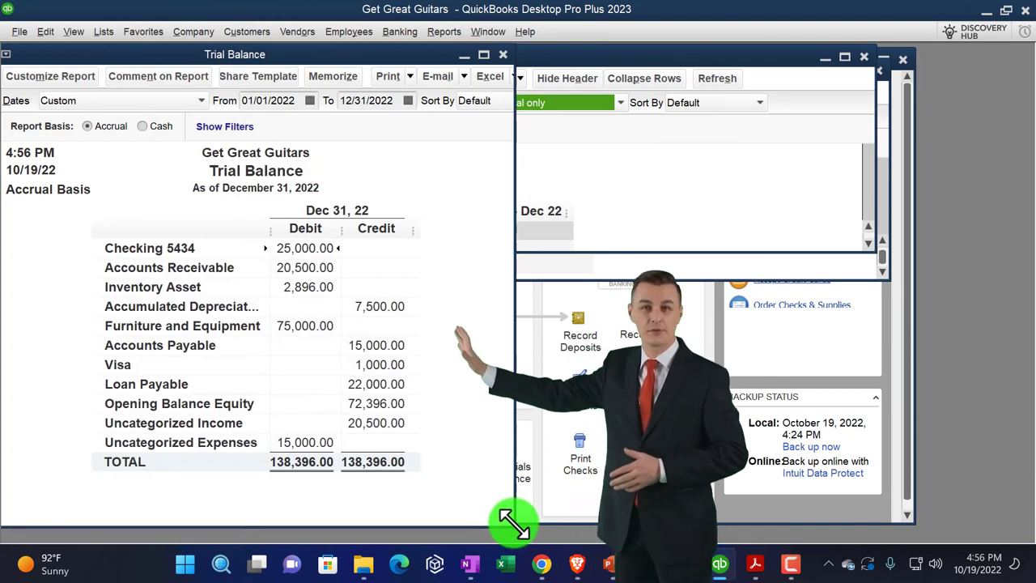
Switch to Trial Beginning Balances.pdf in Acrobat Reader, fit it beside the Trial Balance, and zoom it to 150%
click(755, 564)
drag(790, 273, 407, 289)
drag(643, 537, 678, 537)
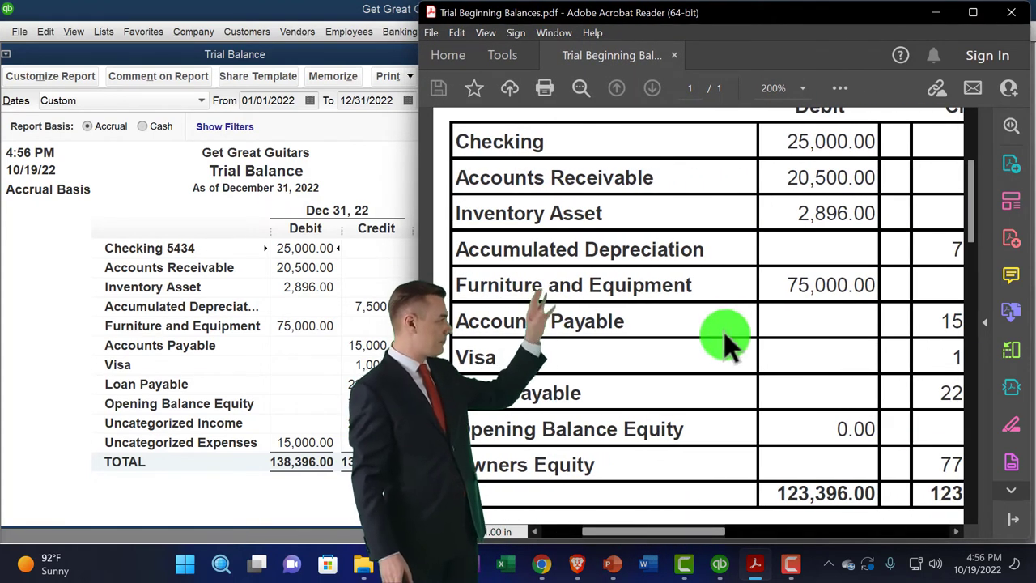
key(ctrl+minus)
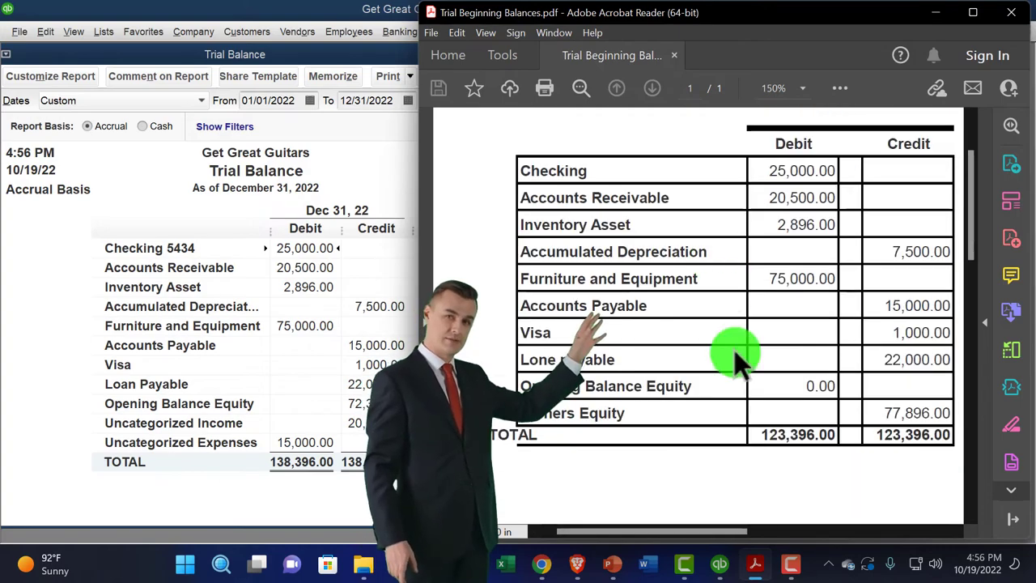
drag(713, 536, 735, 534)
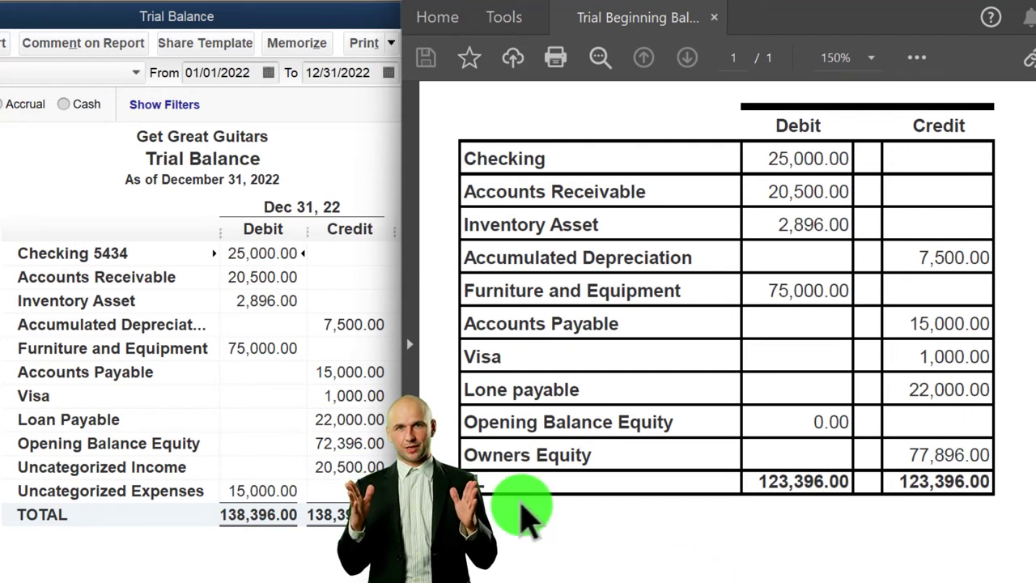
Launch the Windows Calculator, switch it to keep-on-top mode, and place it over the PDF beside the Trial Balance
key(super+s)
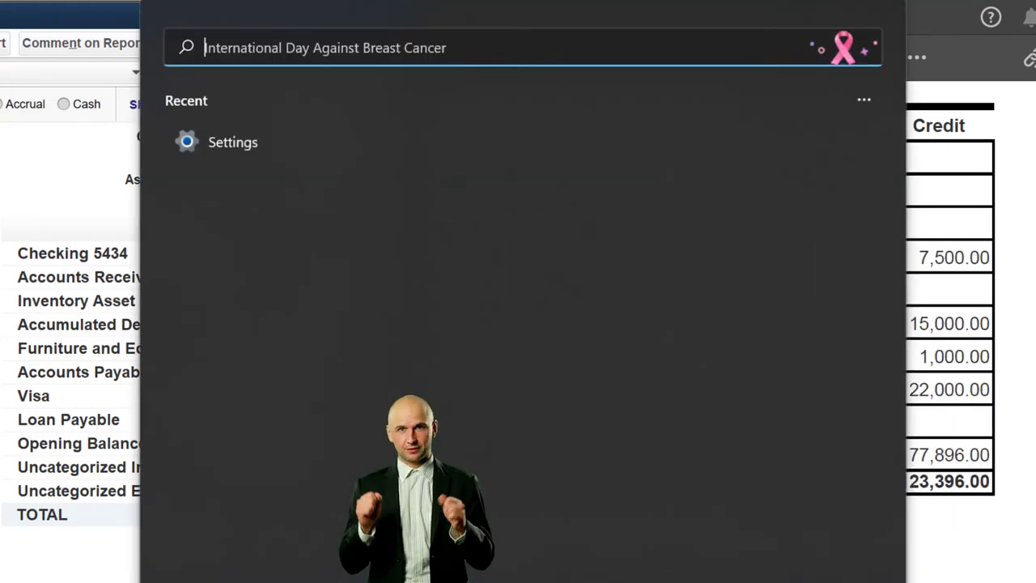
text(cal)
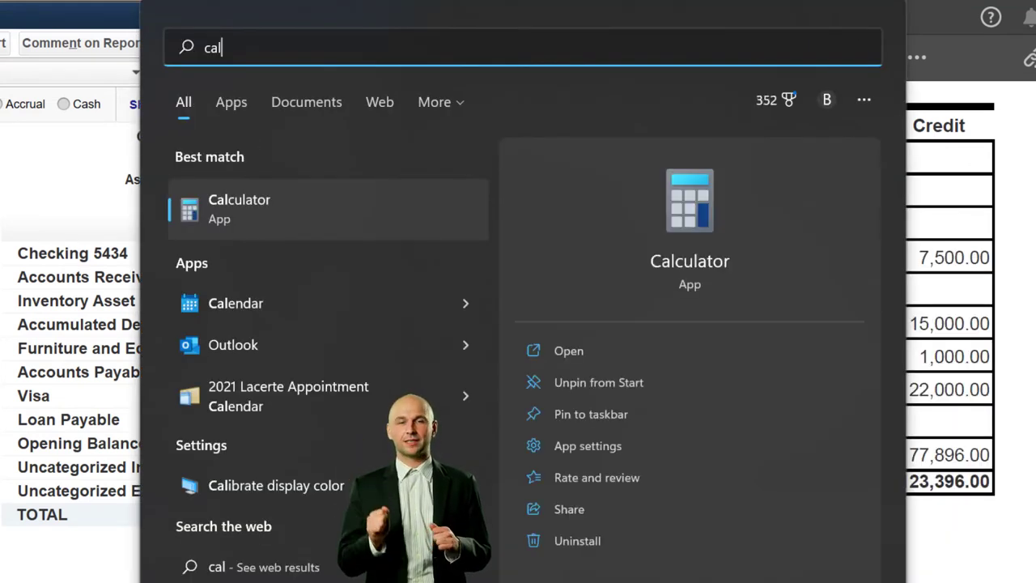
click(243, 237)
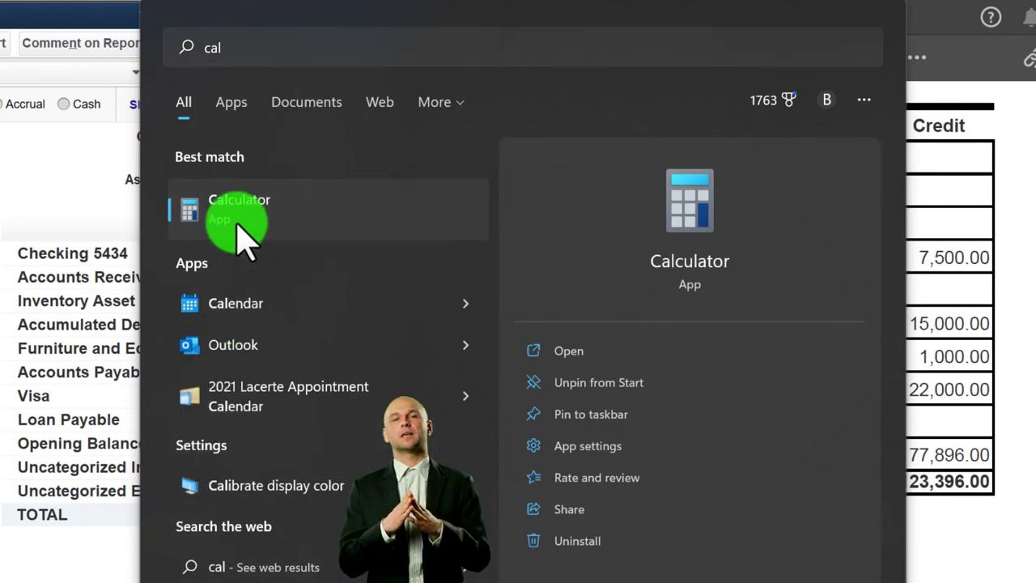
drag(958, 137, 606, 110)
click(610, 139)
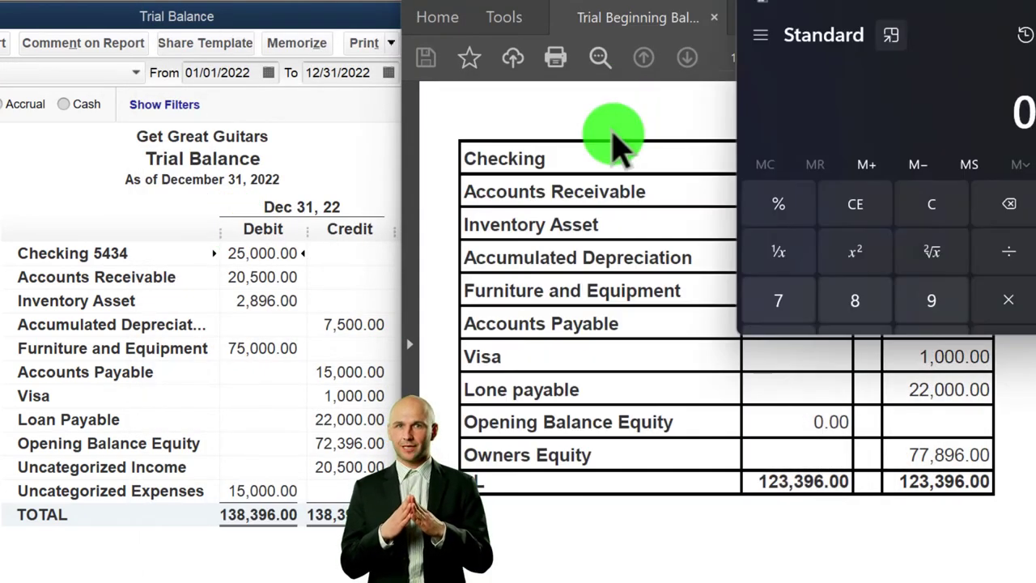
drag(881, 11, 585, 92)
click(573, 193)
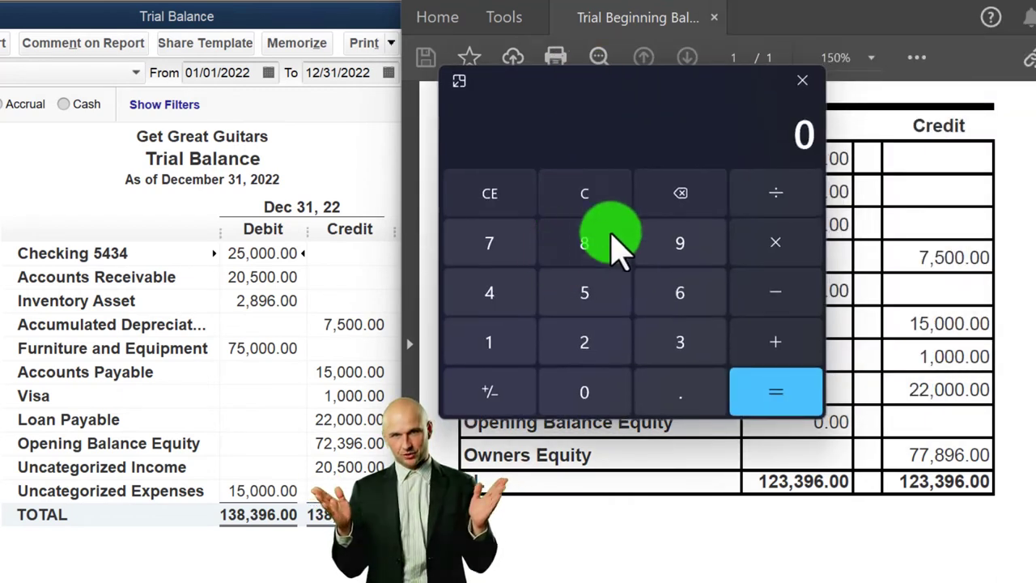
Calculate Opening Balance Equity of 72,396 plus Uncategorized Income of 20,500 less Uncategorized Expenses of 15,000 in the calculator
key(7)
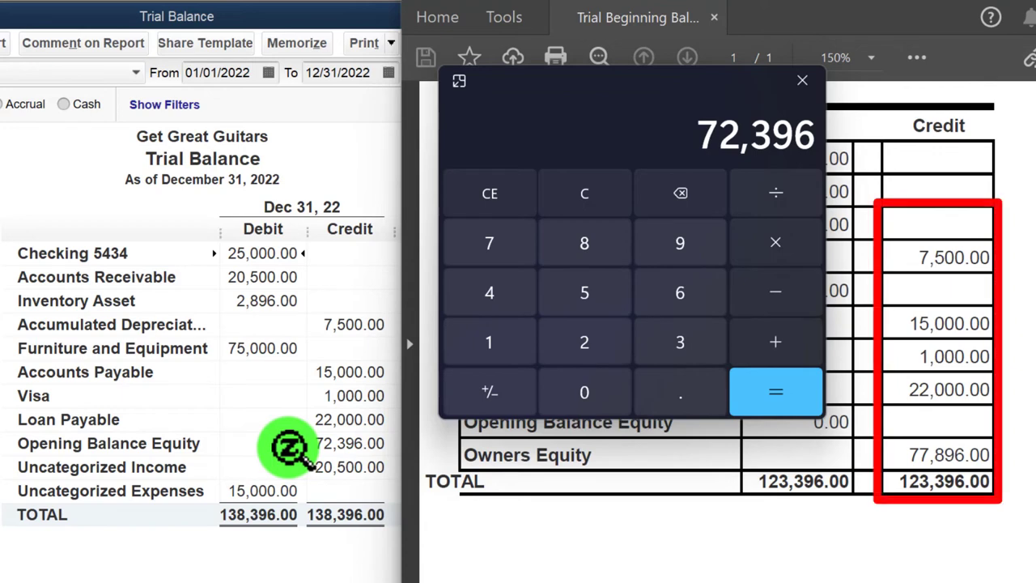
text(20500)
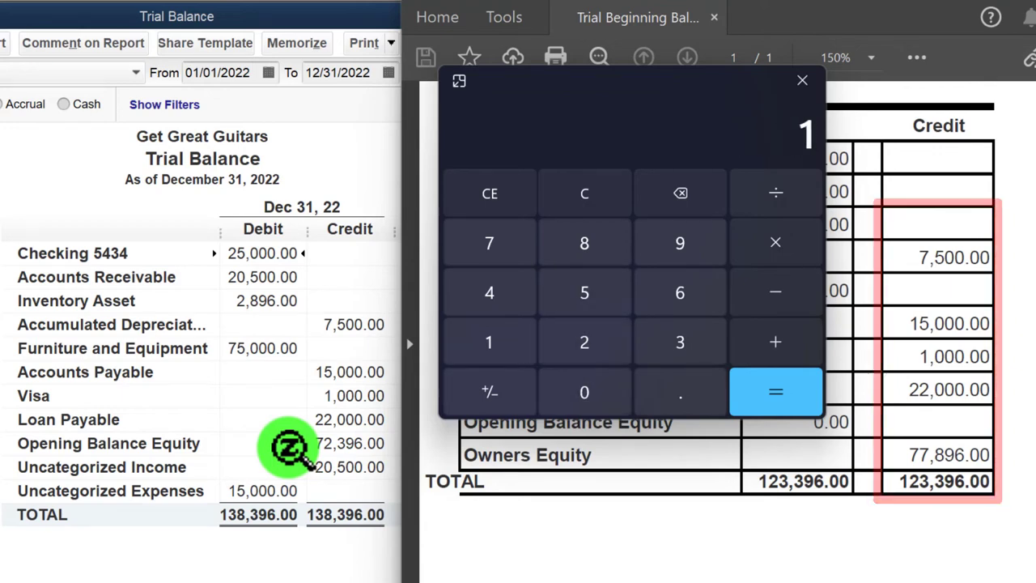
key(Return)
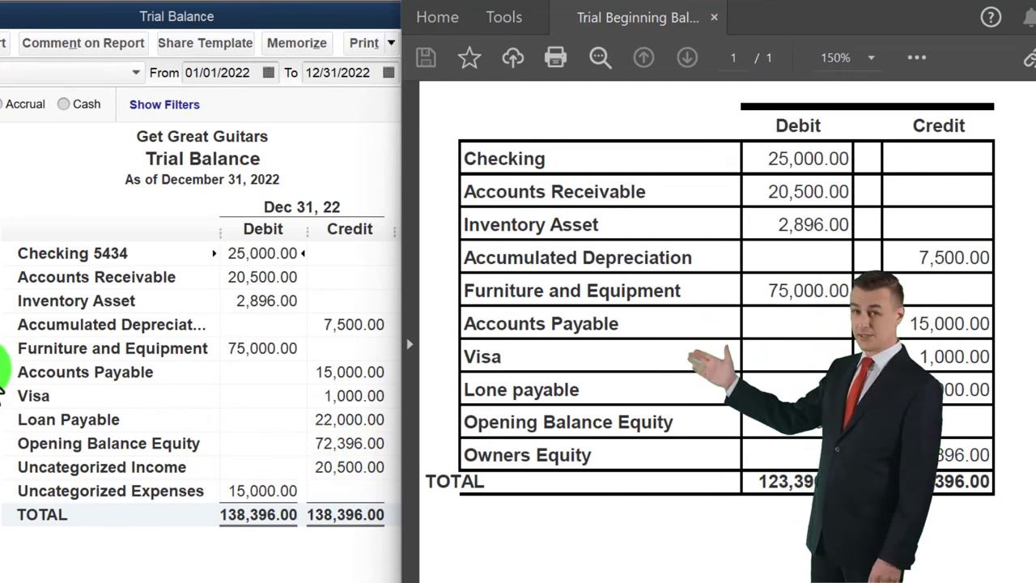
Return to QuickBooks, maximize the Trial Balance, and set its date range from 01/01/2023 to 12/31/2023
click(4, 372)
click(481, 16)
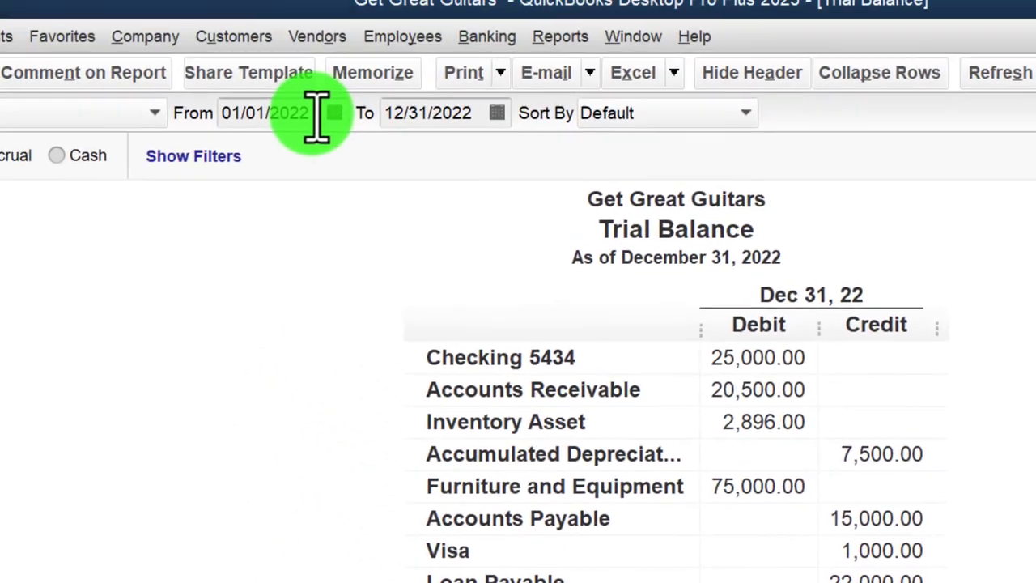
click(313, 121)
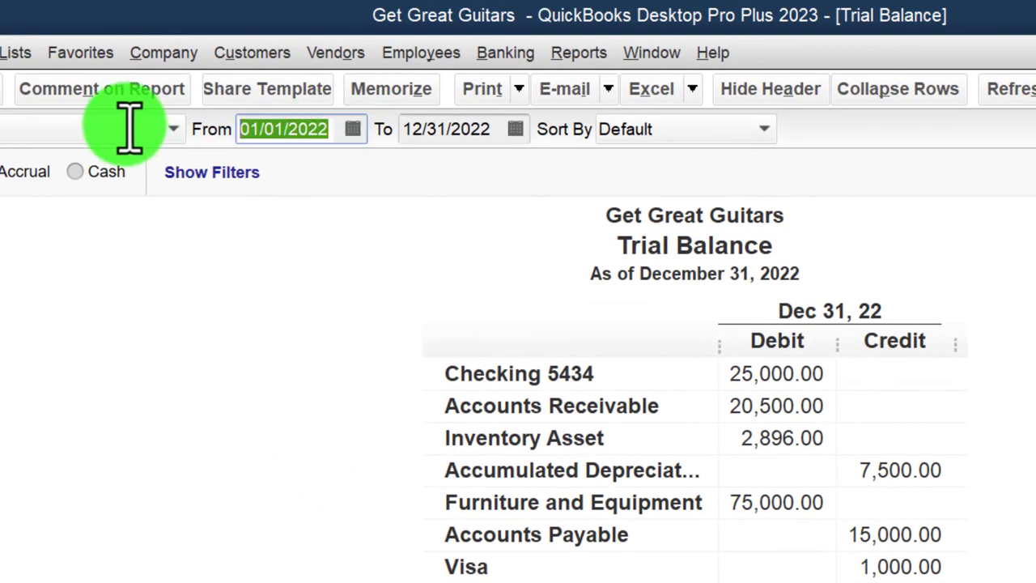
text(01/01/)
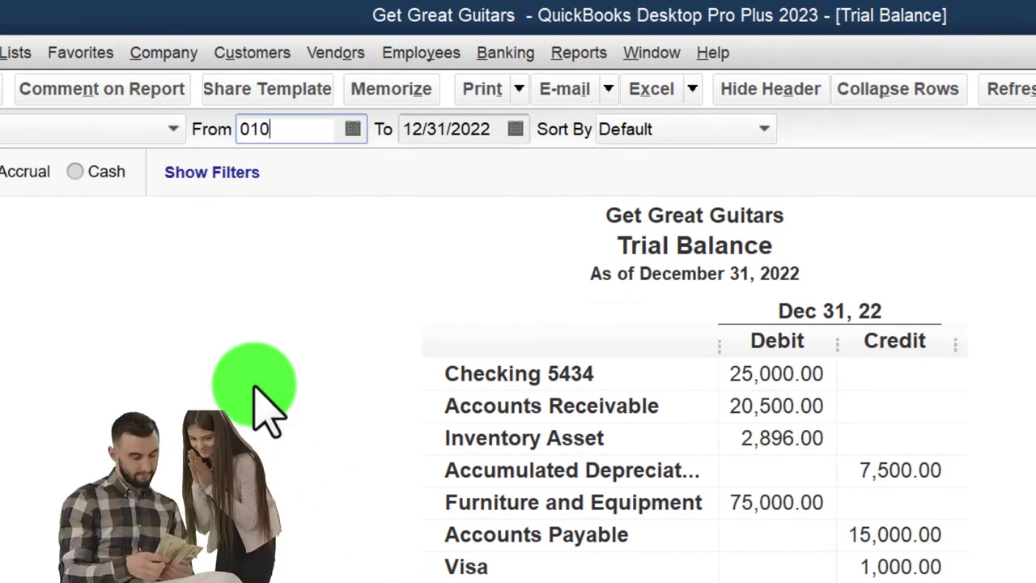
text(2023)
key(Tab)
text(123)
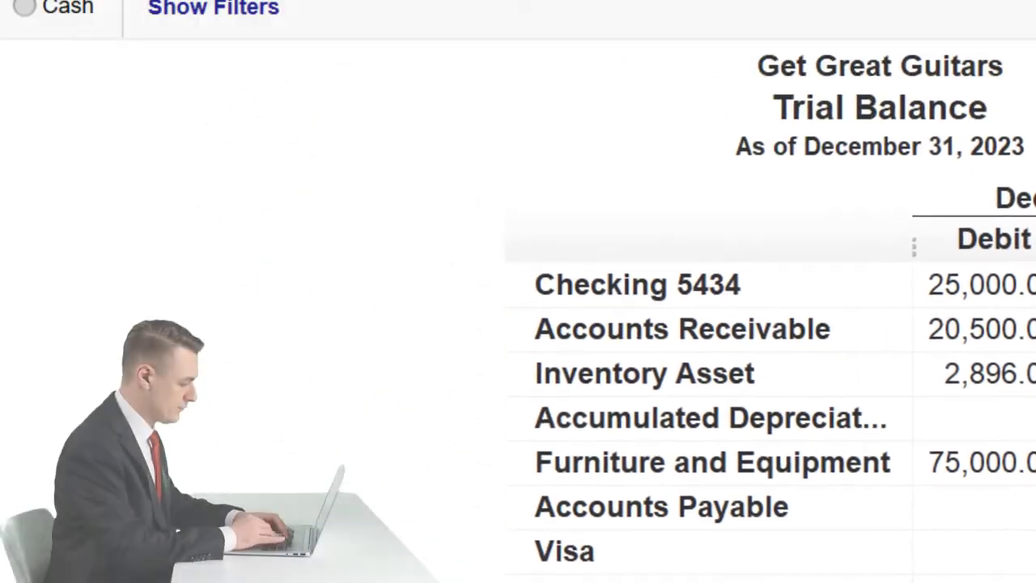
Show the Open Window List and switch from the Trial Balance to the Balance Sheet report
click(153, 54)
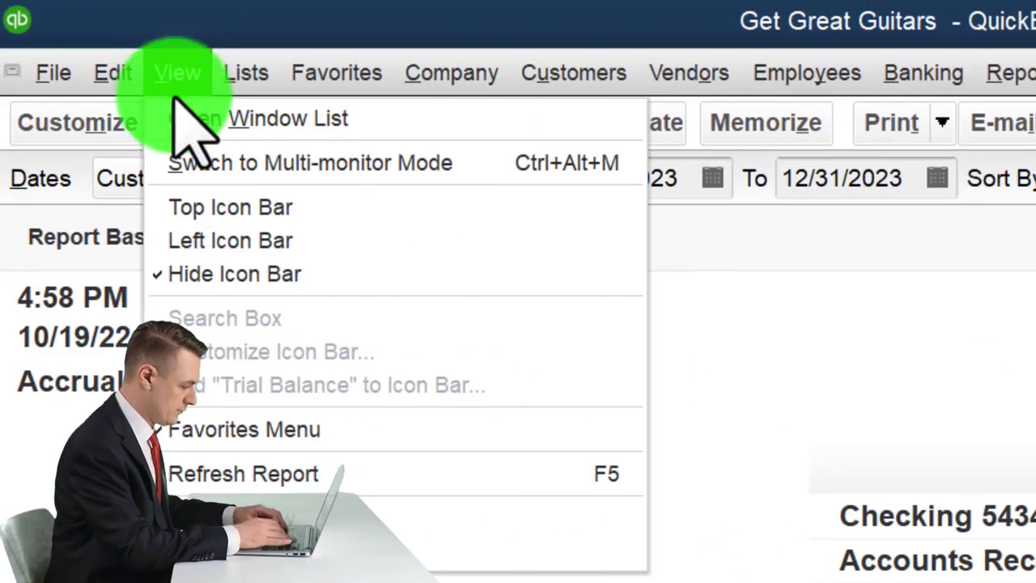
click(203, 119)
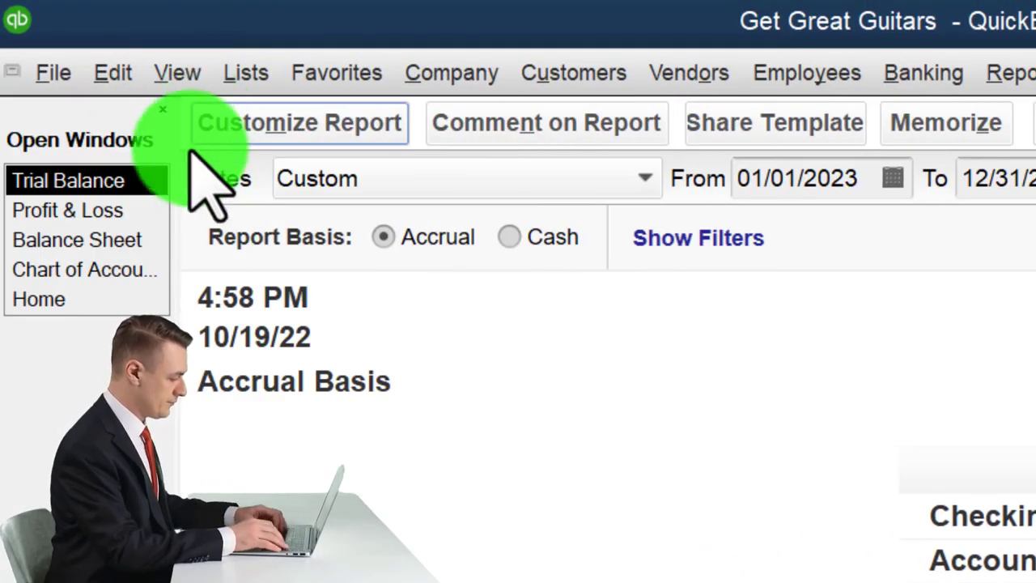
click(125, 242)
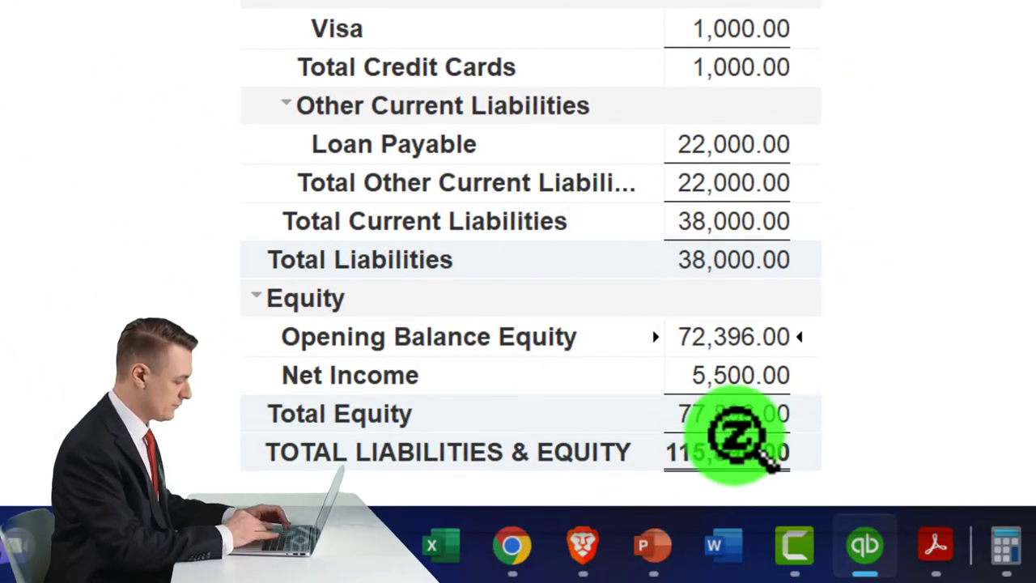
Check the equity balances against the PDF in Acrobat Reader and set the Balance Sheet's as-of date to 01/01/2023
click(932, 543)
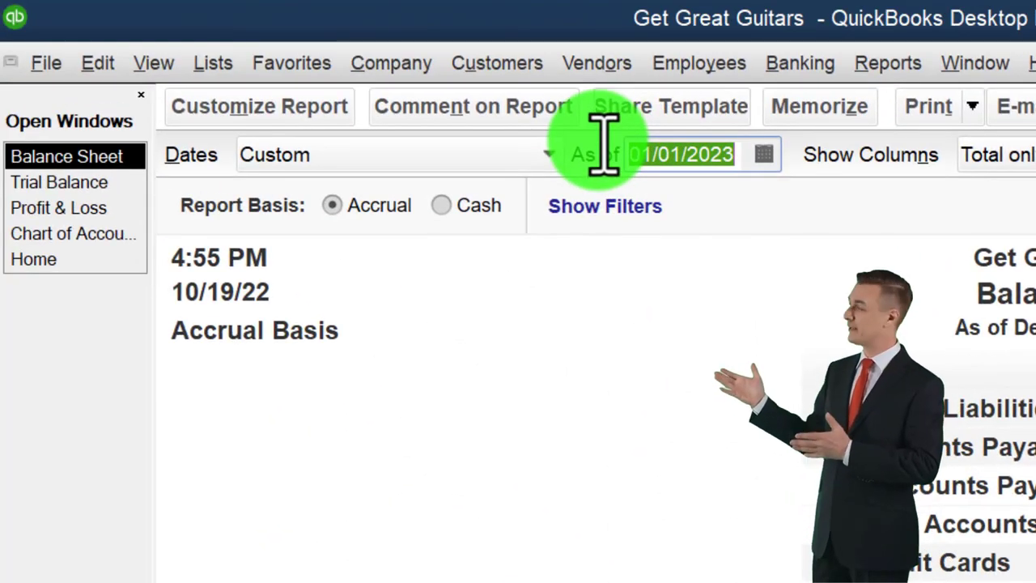
key(Tab)
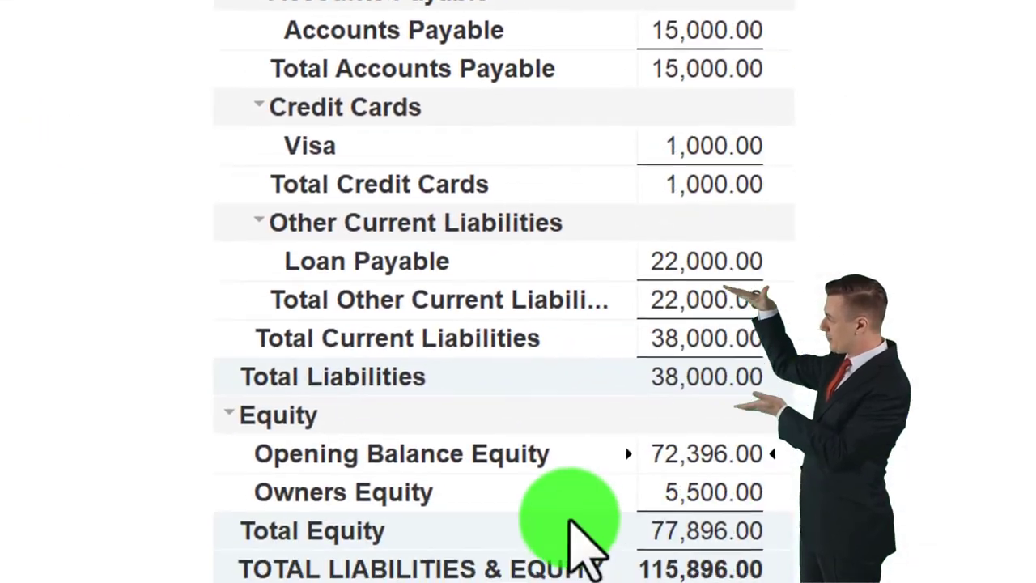